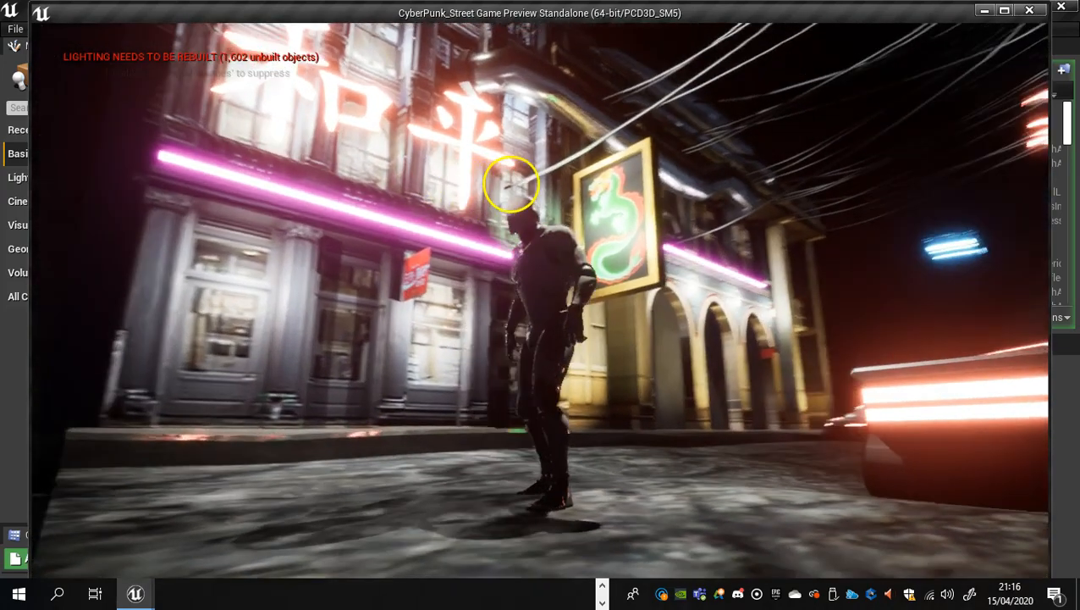
# Run the character through the neon street in the standalone game preview to examine its buildings, signs and cars.
pyautogui.press('w')
pyautogui.press('w')
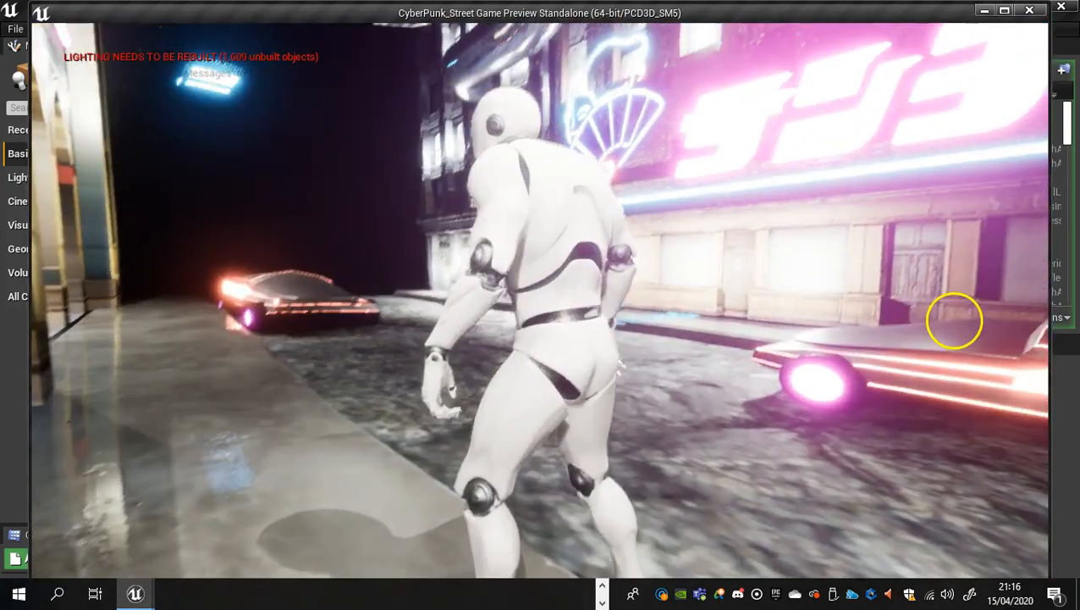
pyautogui.press('w')
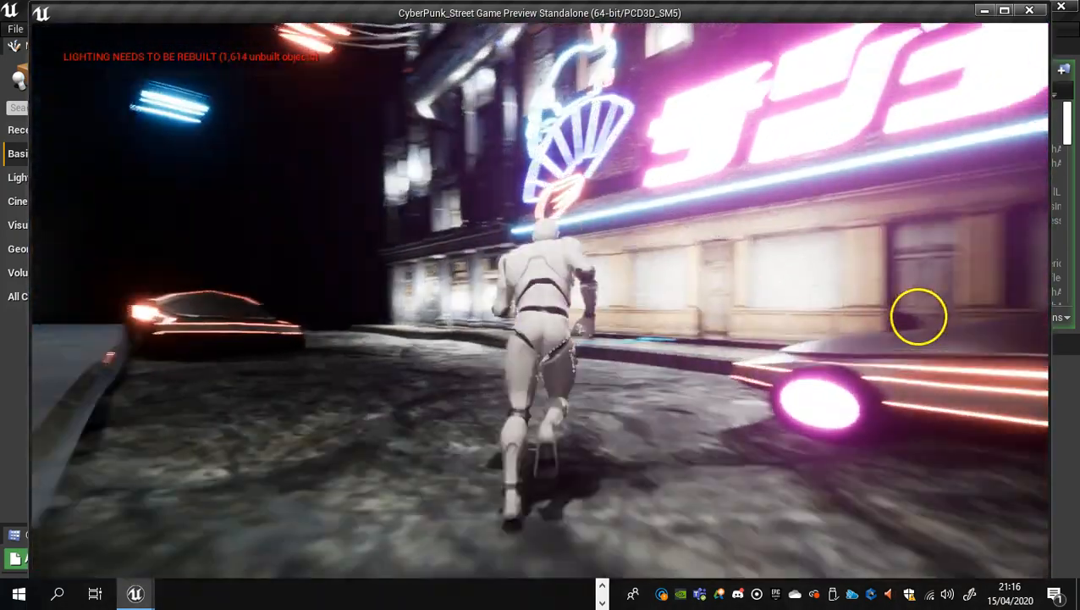
pyautogui.press('w')
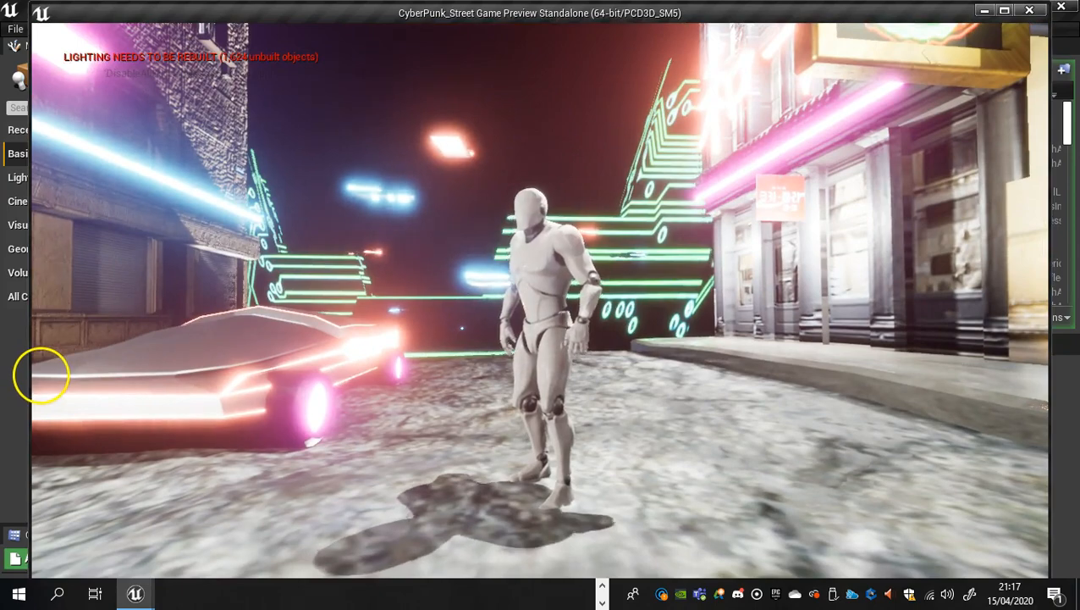
pyautogui.press('w')
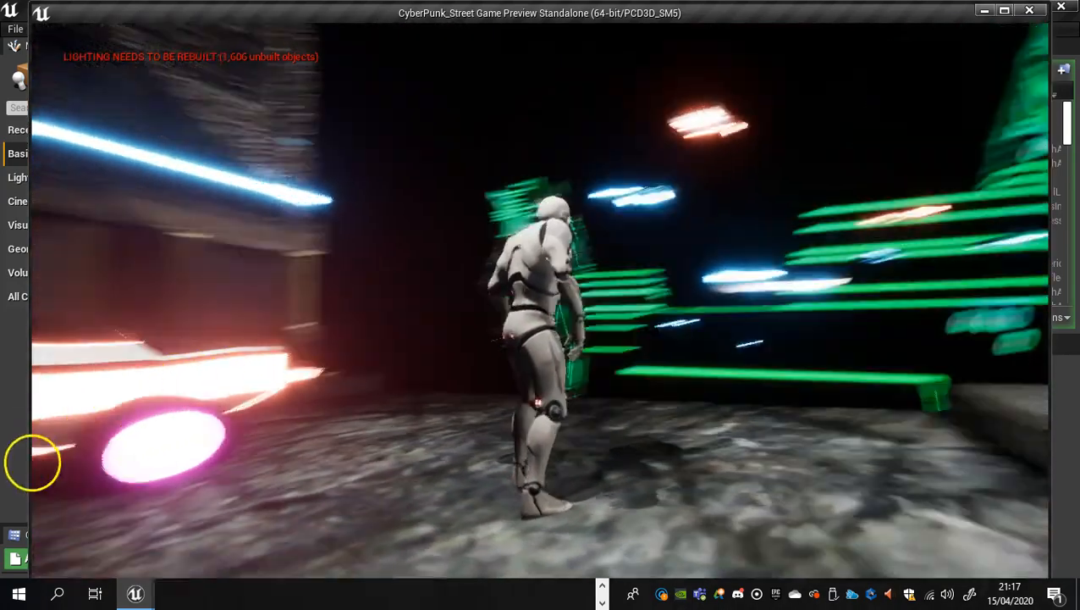
pyautogui.press('w')
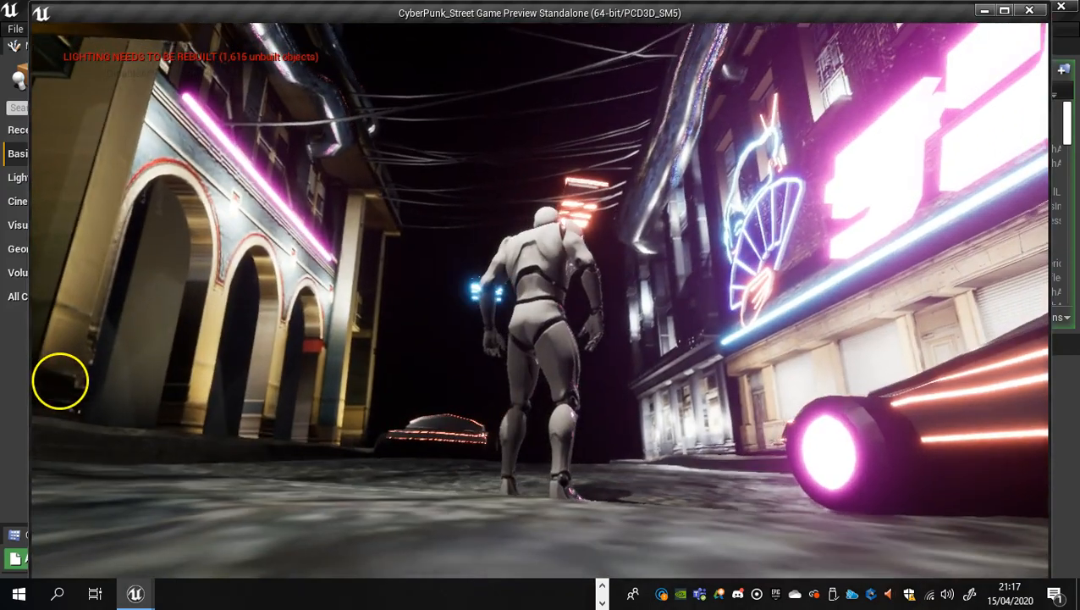
pyautogui.press('w')
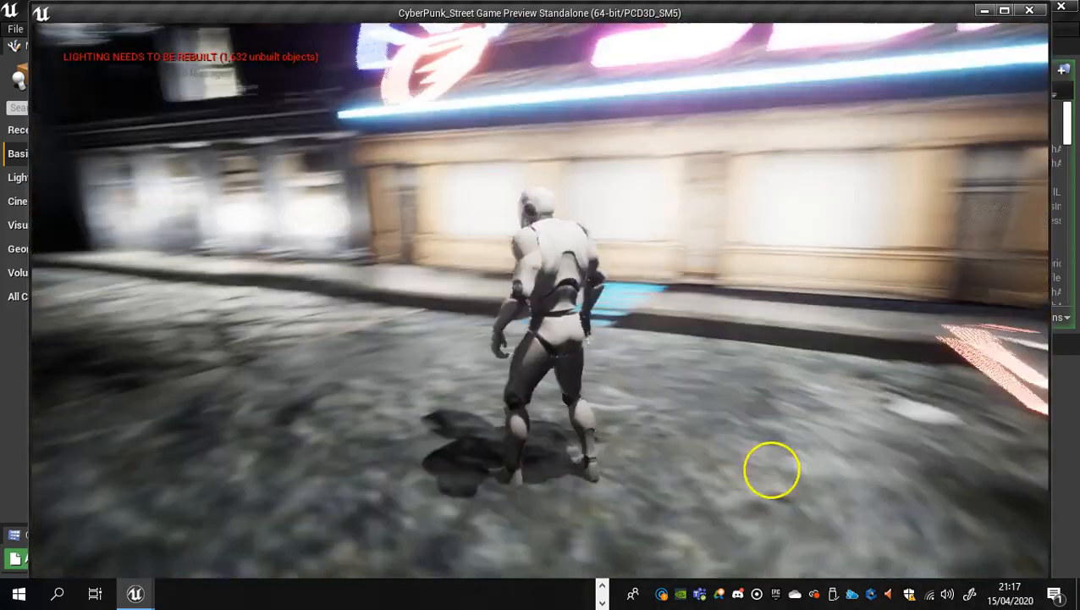
pyautogui.press('w')
pyautogui.press('w')
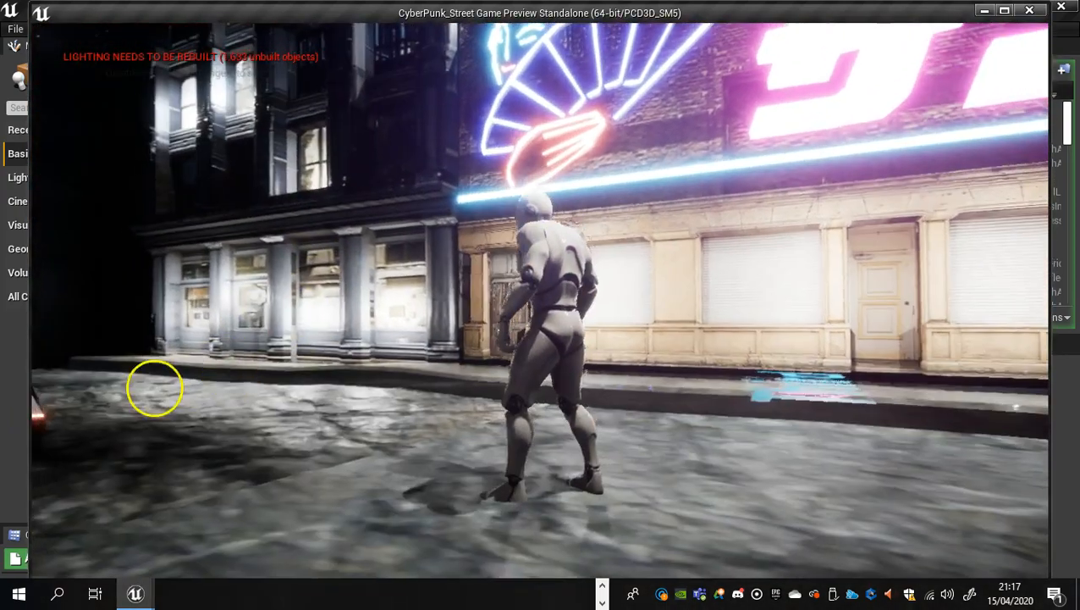
pyautogui.press('w')
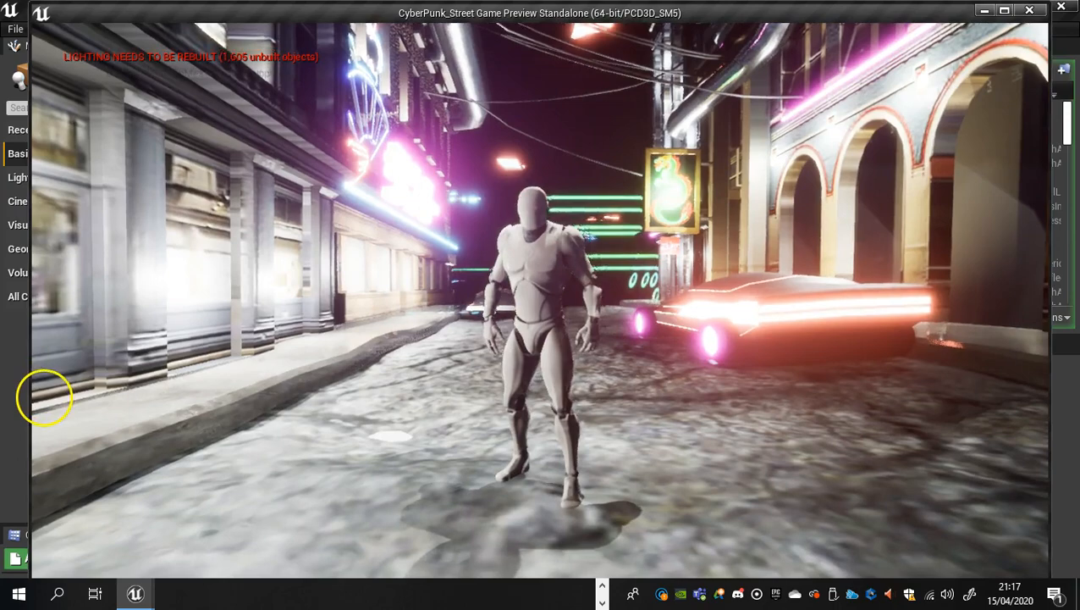
pyautogui.press('w')
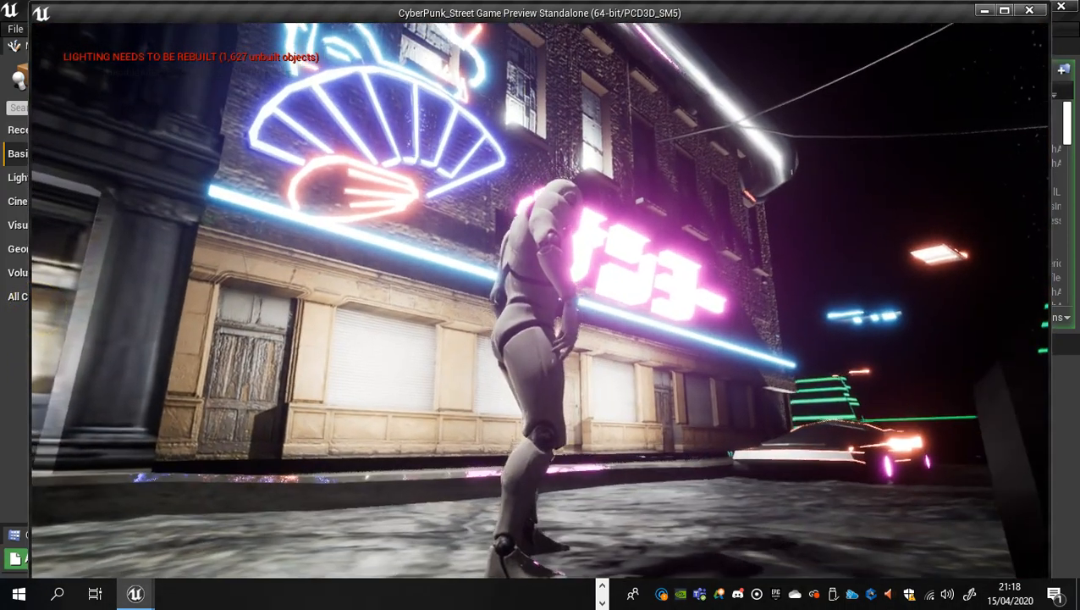
pyautogui.press('w')
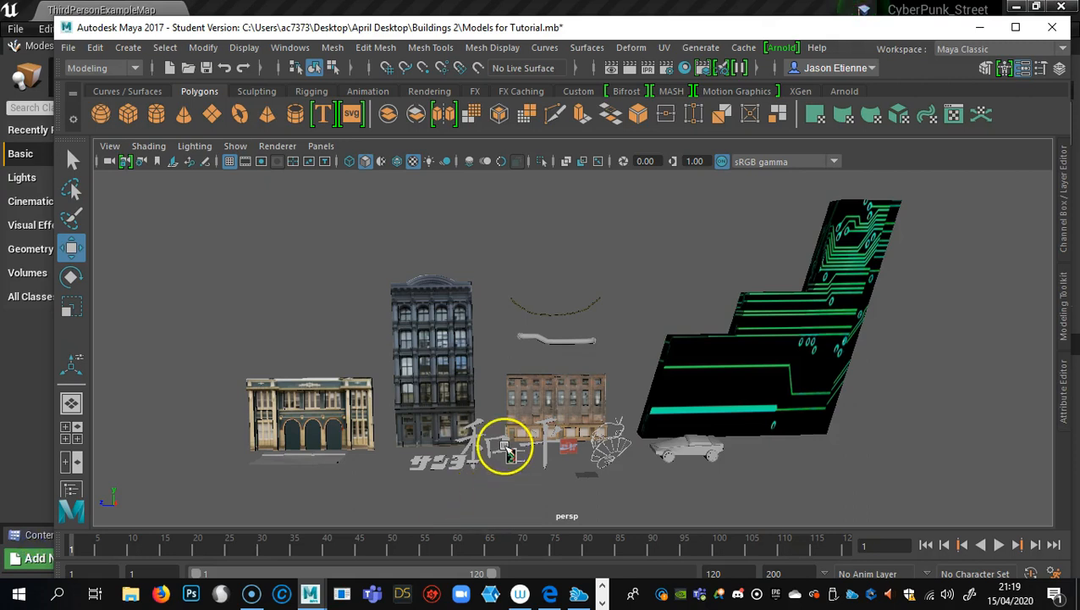
# Switch to Maya and examine the front of the teal and cream arched building up close.
pyautogui.keyDown('alt'); pyautogui.moveTo(498, 453); pyautogui.dragTo(515, 420, button='middle'); pyautogui.keyUp('alt')
pyautogui.keyDown('alt'); pyautogui.moveTo(515, 420); pyautogui.dragTo(679, 439, button='right'); pyautogui.keyUp('alt')
pyautogui.keyDown('alt'); pyautogui.moveTo(679, 439); pyautogui.dragTo(612, 410); pyautogui.keyUp('alt')
pyautogui.keyDown('alt'); pyautogui.moveTo(495, 426); pyautogui.dragTo(751, 440, button='middle'); pyautogui.keyUp('alt')
pyautogui.scroll(8, 539, 438)
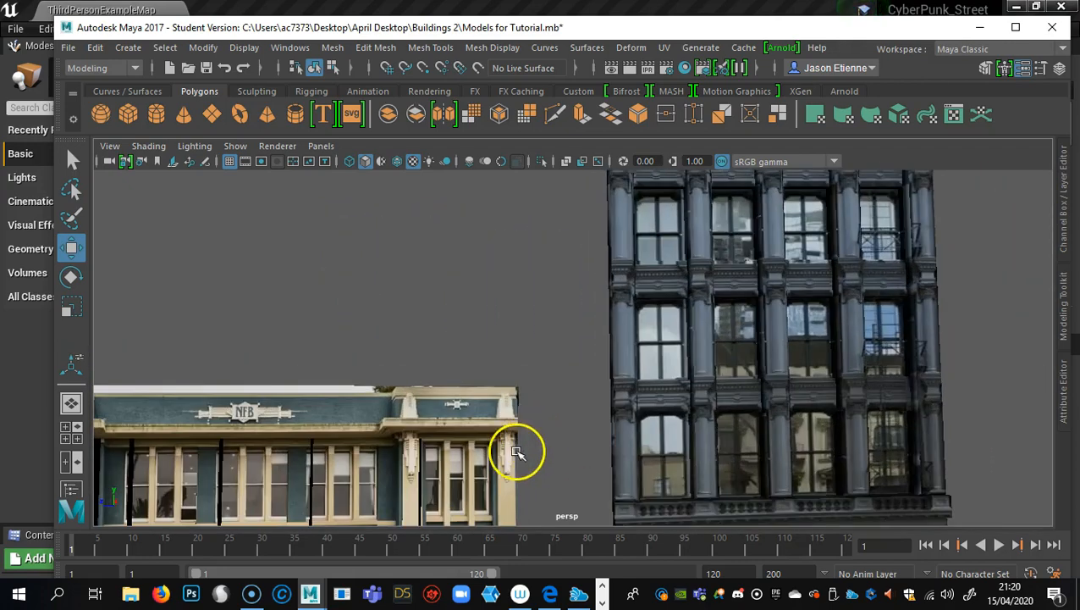
pyautogui.keyDown('alt'); pyautogui.moveTo(516, 451); pyautogui.dragTo(693, 273, button='middle'); pyautogui.keyUp('alt')
pyautogui.keyDown('alt'); pyautogui.moveTo(543, 381); pyautogui.dragTo(593, 374); pyautogui.keyUp('alt')
pyautogui.keyDown('alt'); pyautogui.moveTo(552, 395); pyautogui.dragTo(620, 374, button='middle'); pyautogui.keyUp('alt')
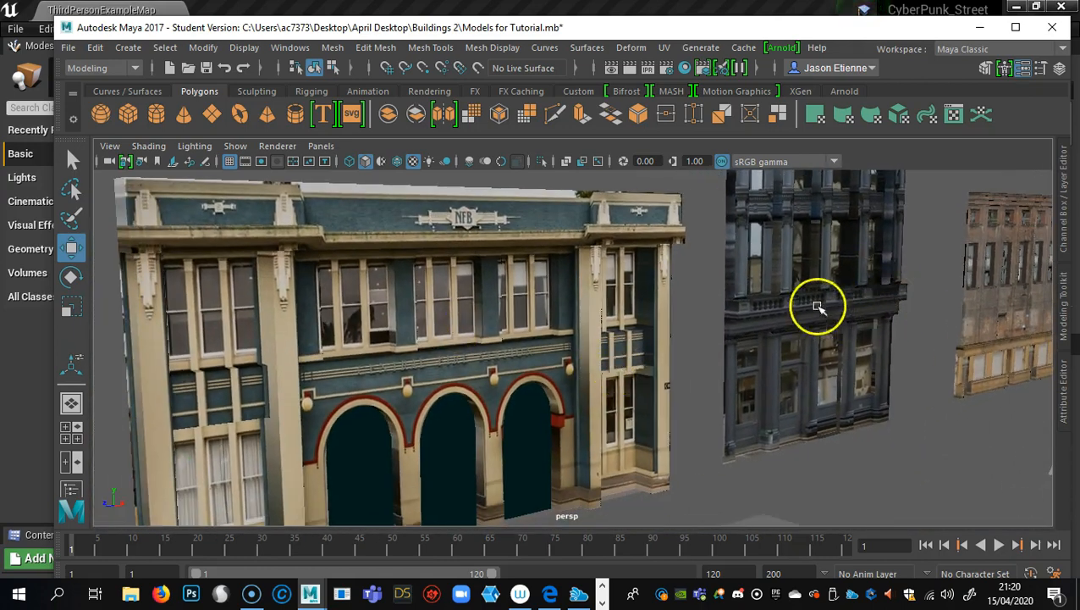
# Inspect the arched building's columns, window recesses and ledges from the side and from the front.
pyautogui.keyDown('alt'); pyautogui.moveTo(845, 365); pyautogui.dragTo(936, 352, button='middle'); pyautogui.keyUp('alt')
pyautogui.moveTo(690, 390)
pyautogui.keyDown('alt'); pyautogui.mouseDown()
pyautogui.moveTo(767, 393)
pyautogui.moveTo(696, 385)
pyautogui.mouseUp(); pyautogui.keyUp('alt')
pyautogui.keyDown('alt'); pyautogui.moveTo(792, 401); pyautogui.dragTo(610, 413); pyautogui.keyUp('alt')
pyautogui.keyDown('alt'); pyautogui.moveTo(610, 412); pyautogui.dragTo(727, 449, button='right'); pyautogui.keyUp('alt')
pyautogui.keyDown('alt'); pyautogui.moveTo(727, 449); pyautogui.dragTo(694, 427); pyautogui.keyUp('alt')
pyautogui.keyDown('alt'); pyautogui.moveTo(801, 445); pyautogui.dragTo(579, 404, button='right'); pyautogui.keyUp('alt')
pyautogui.keyDown('alt'); pyautogui.moveTo(580, 405); pyautogui.dragTo(832, 429); pyautogui.keyUp('alt')
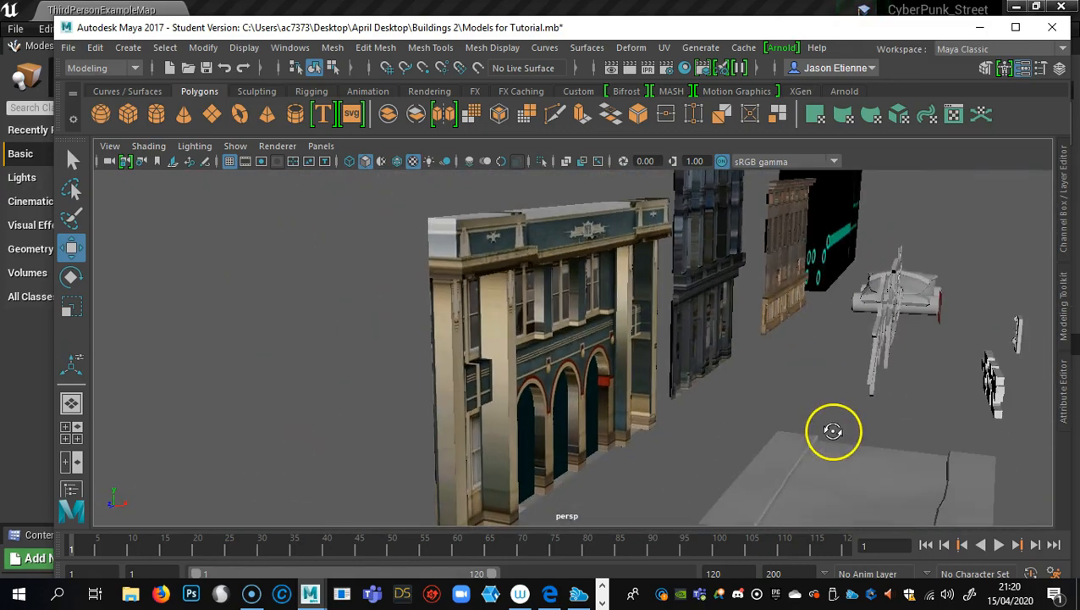
pyautogui.keyDown('alt'); pyautogui.moveTo(765, 421); pyautogui.dragTo(836, 425); pyautogui.keyUp('alt')
pyautogui.keyDown('alt'); pyautogui.moveTo(641, 434); pyautogui.dragTo(742, 411, button='right'); pyautogui.keyUp('alt')
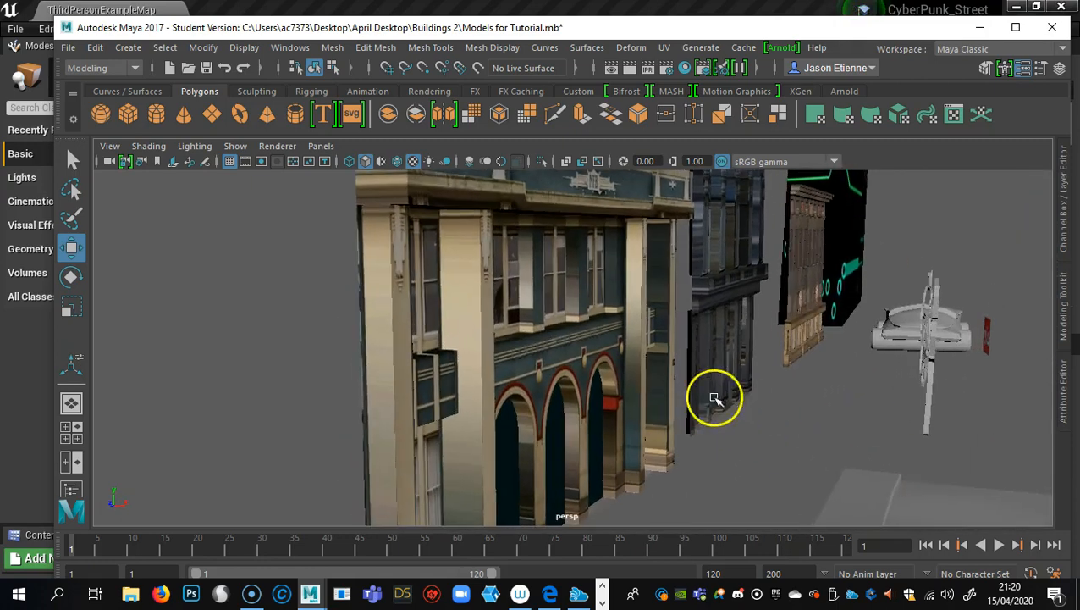
pyautogui.keyDown('alt'); pyautogui.moveTo(465, 315); pyautogui.dragTo(563, 393); pyautogui.keyUp('alt')
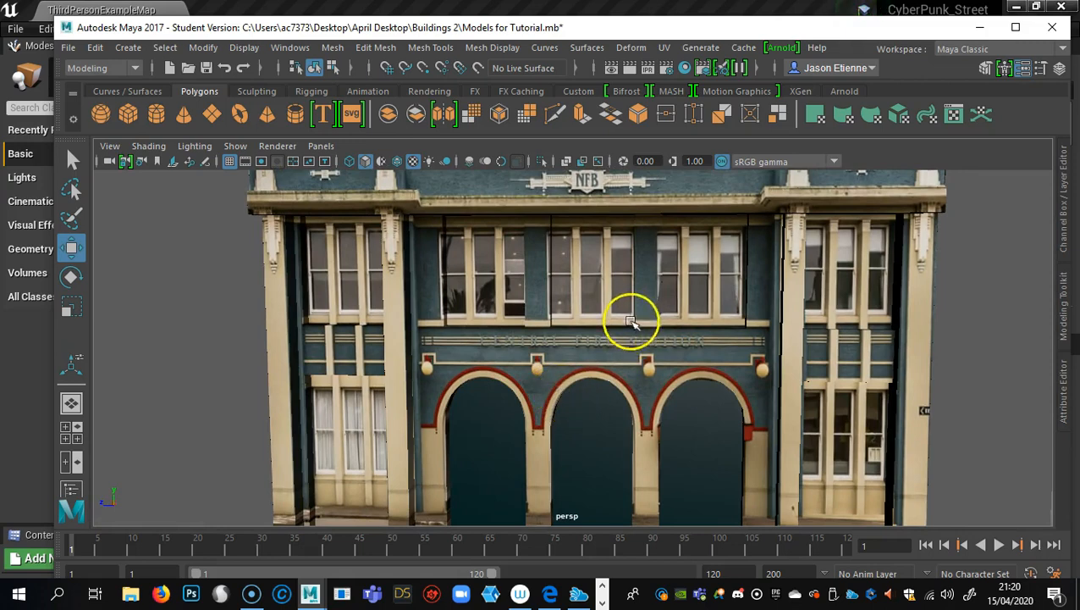
pyautogui.keyDown('alt'); pyautogui.moveTo(789, 410); pyautogui.dragTo(682, 410, button='middle'); pyautogui.keyUp('alt')
pyautogui.scroll(-4, 743, 426)
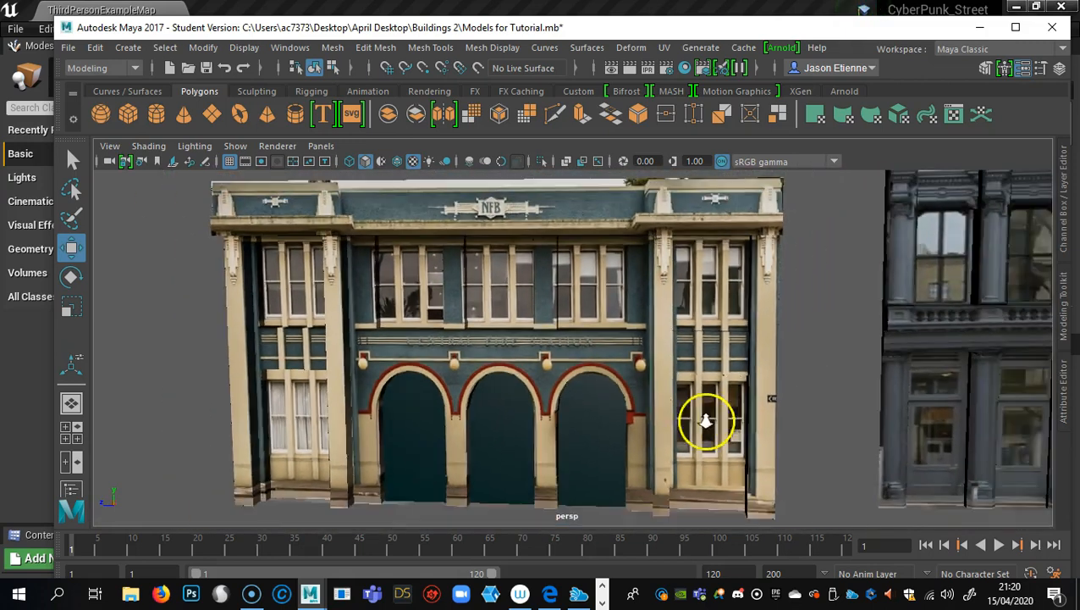
# Examine the dark multi-storey building and the brick building's upper windows, shutters and shopfront doors.
pyautogui.keyDown('alt'); pyautogui.moveTo(887, 435); pyautogui.dragTo(488, 526, button='middle'); pyautogui.keyUp('alt')
pyautogui.keyDown('alt'); pyautogui.moveTo(590, 412); pyautogui.dragTo(736, 393); pyautogui.keyUp('alt')
pyautogui.keyDown('alt'); pyautogui.moveTo(736, 393); pyautogui.dragTo(398, 404, button='middle'); pyautogui.keyUp('alt')
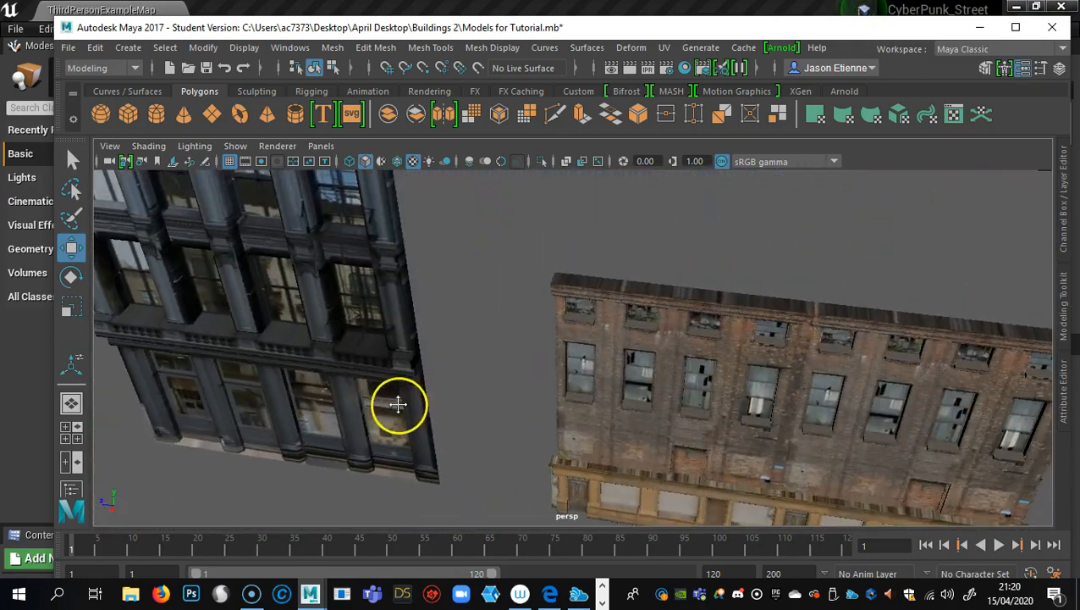
pyautogui.keyDown('alt'); pyautogui.moveTo(398, 404); pyautogui.dragTo(622, 422); pyautogui.keyUp('alt')
pyautogui.keyDown('alt'); pyautogui.moveTo(622, 422); pyautogui.dragTo(450, 421, button='middle'); pyautogui.keyUp('alt')
pyautogui.keyDown('alt'); pyautogui.moveTo(506, 427); pyautogui.dragTo(701, 425, button='right'); pyautogui.keyUp('alt')
pyautogui.keyDown('alt'); pyautogui.moveTo(701, 424); pyautogui.dragTo(633, 362, button='middle'); pyautogui.keyUp('alt')
pyautogui.keyDown('alt'); pyautogui.moveTo(594, 444); pyautogui.dragTo(480, 438); pyautogui.keyUp('alt')
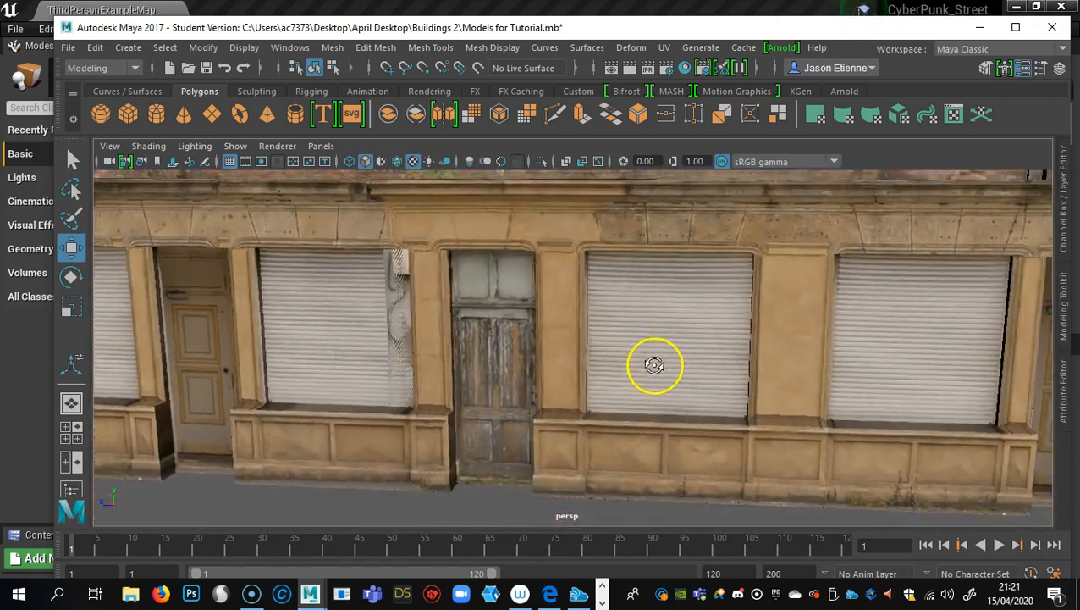
pyautogui.keyDown('alt'); pyautogui.moveTo(654, 365); pyautogui.dragTo(627, 424); pyautogui.keyUp('alt')
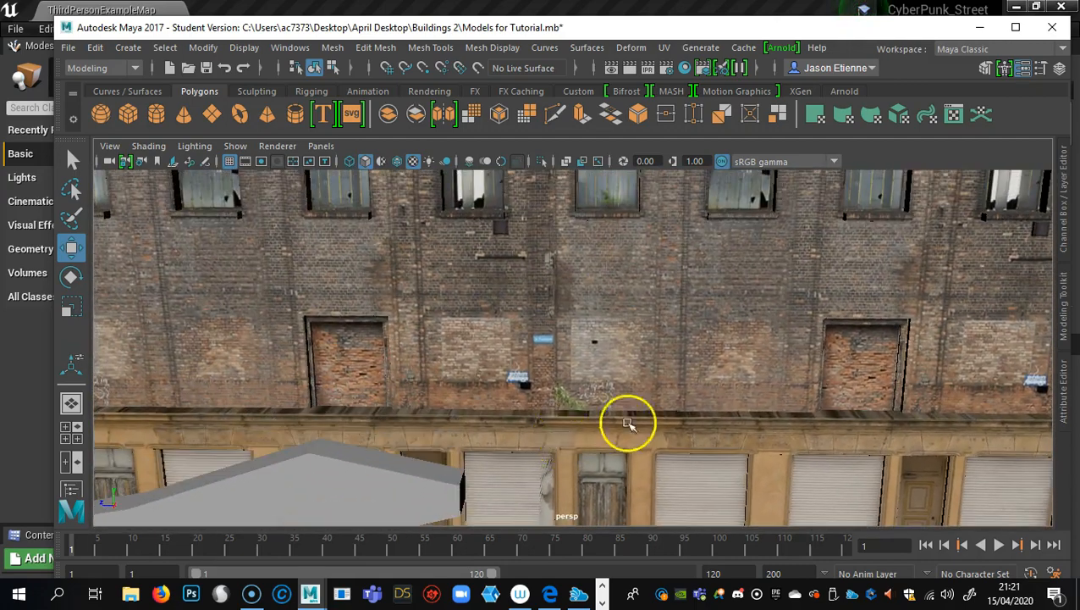
pyautogui.keyDown('alt'); pyautogui.moveTo(620, 293); pyautogui.dragTo(779, 393); pyautogui.keyUp('alt')
pyautogui.keyDown('alt'); pyautogui.moveTo(478, 340); pyautogui.dragTo(415, 306); pyautogui.keyUp('alt')
pyautogui.keyDown('alt'); pyautogui.moveTo(496, 337); pyautogui.dragTo(754, 432); pyautogui.keyUp('alt')
# Inspect the circuit-board skyscraper's UV layout over its texture in the UV Editor, selecting all of its faces.
pyautogui.click(646, 389)
pyautogui.keyDown('alt'); pyautogui.moveTo(515, 412); pyautogui.dragTo(611, 394); pyautogui.keyUp('alt')
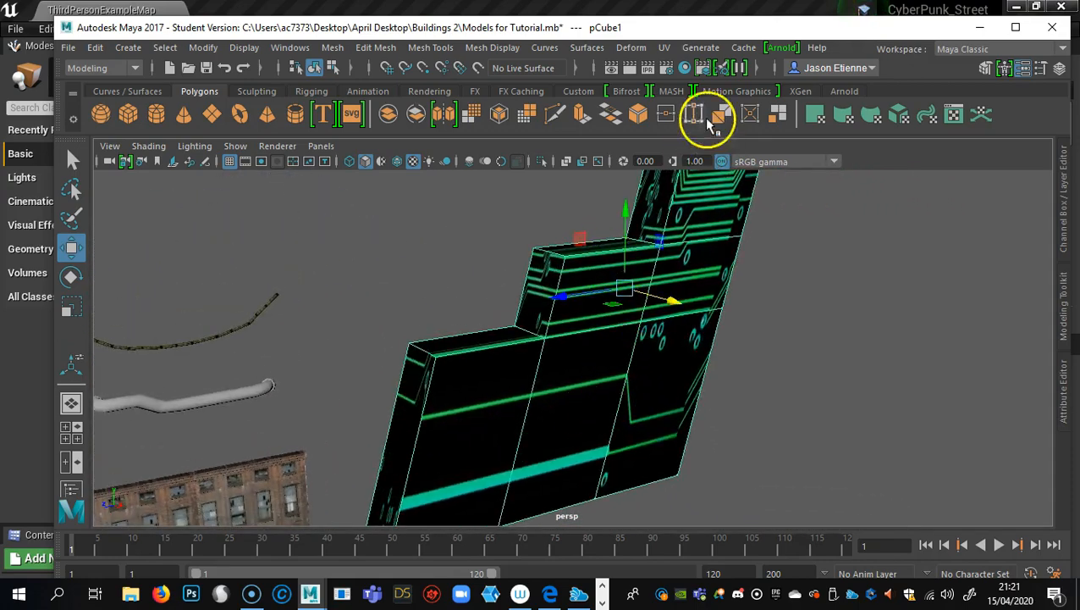
pyautogui.click(665, 49)
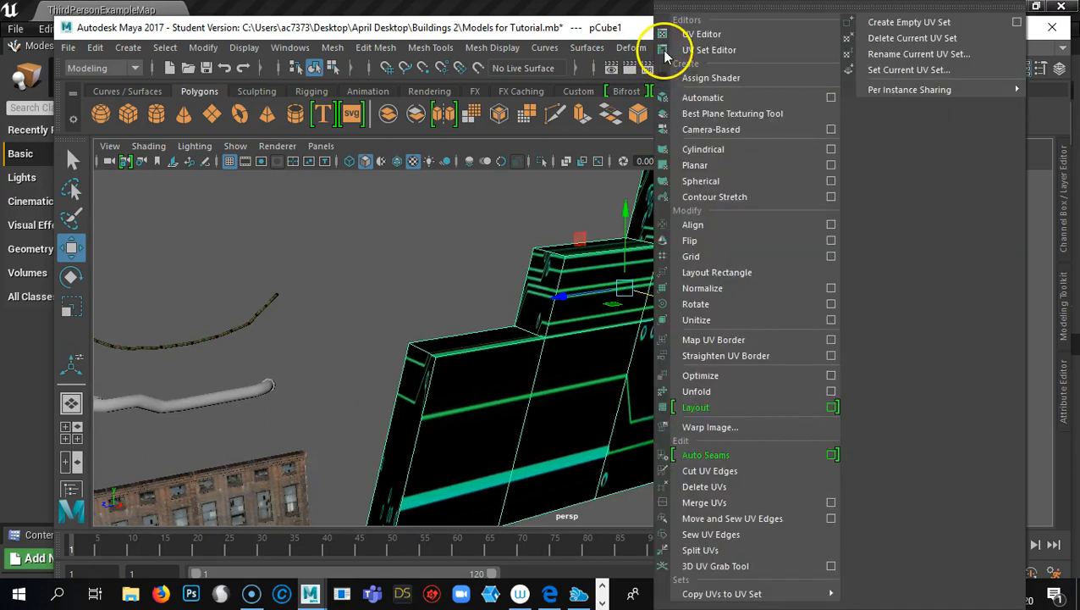
pyautogui.click(688, 31)
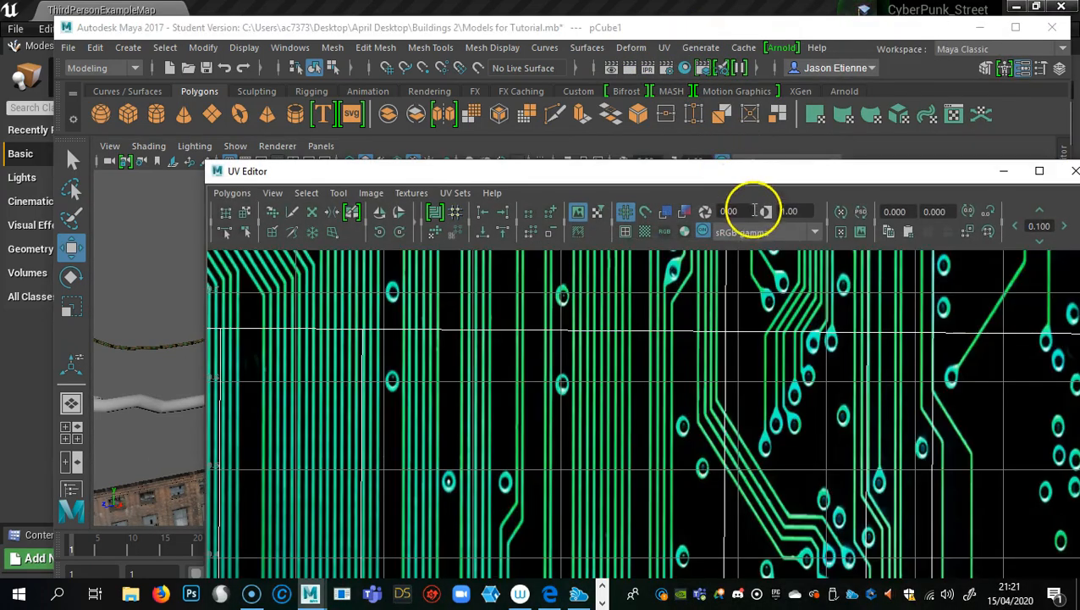
pyautogui.moveTo(735, 181); pyautogui.dragTo(662, 113)
pyautogui.scroll(-5, 717, 282)
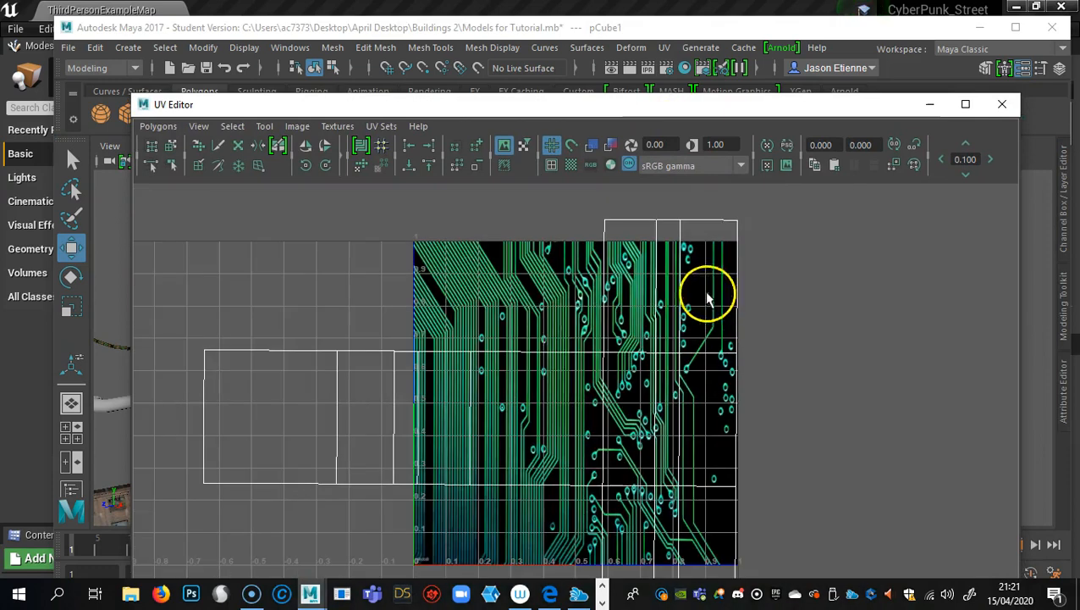
pyautogui.moveTo(558, 377); pyautogui.dragTo(500, 359, button='right')
pyautogui.click(594, 405)
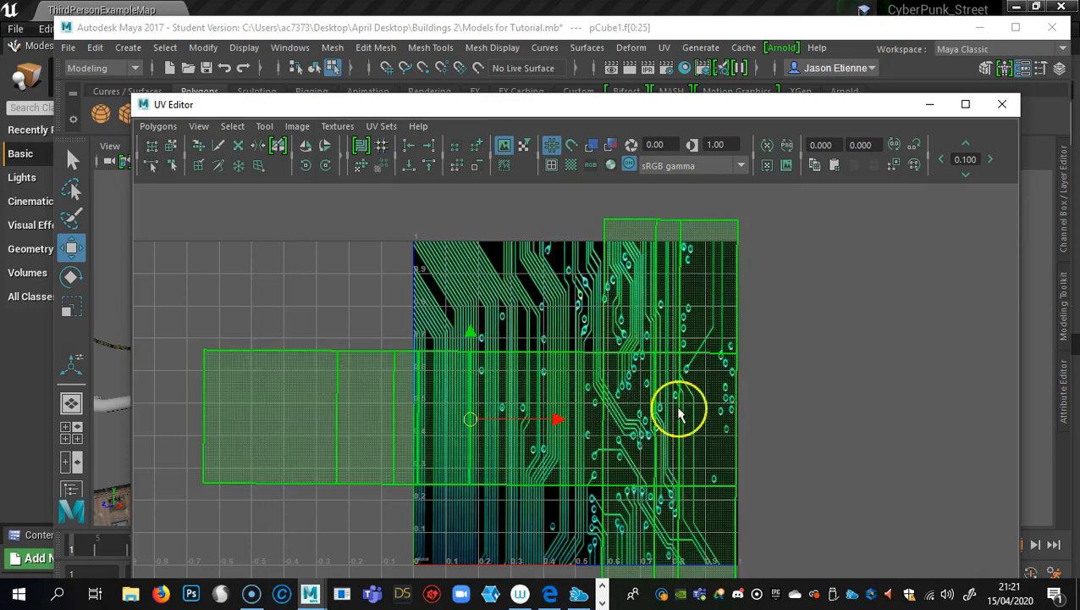
pyautogui.keyDown('alt'); pyautogui.moveTo(688, 446); pyautogui.dragTo(716, 441, button='middle'); pyautogui.keyUp('alt')
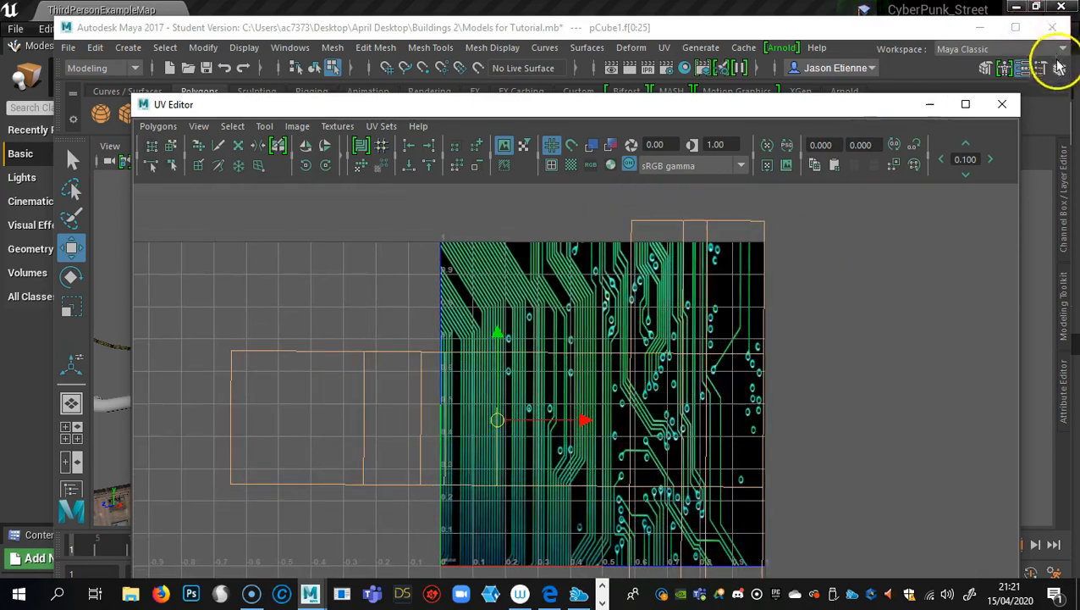
pyautogui.click(1003, 105)
# Return the circuit-board skyscraper to Object Mode and clear the selection.
pyautogui.keyDown('alt'); pyautogui.moveTo(656, 362); pyautogui.dragTo(635, 318, button='middle'); pyautogui.keyUp('alt')
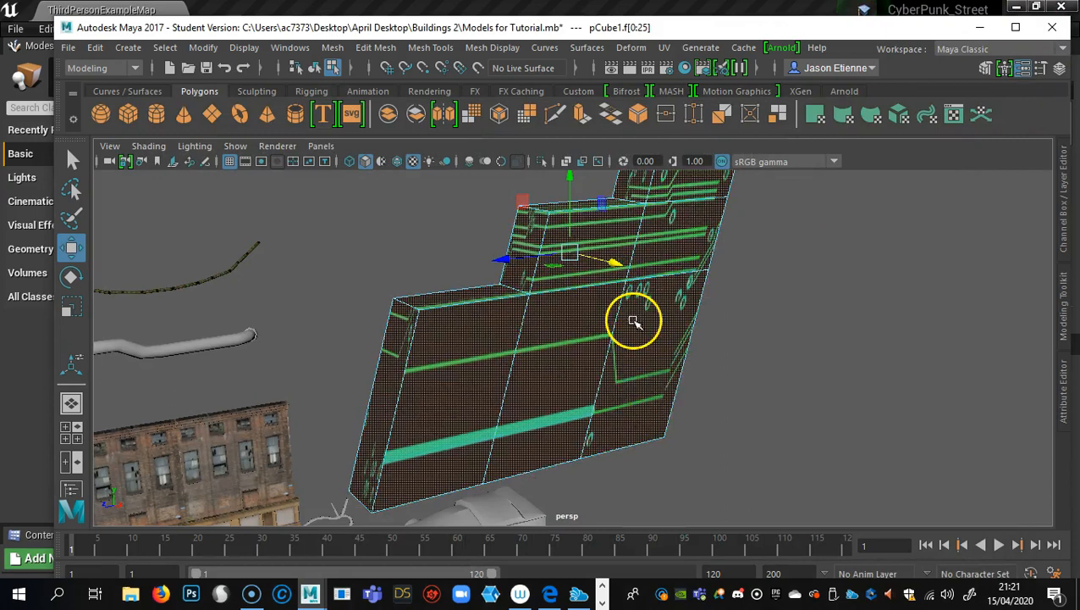
pyautogui.rightClick(631, 350)
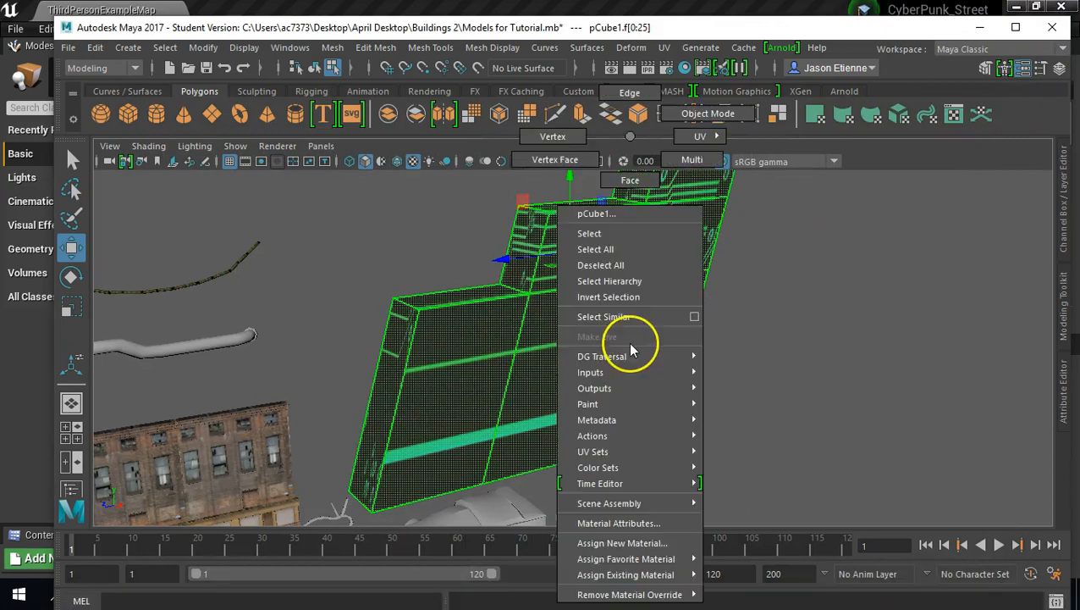
pyautogui.click(708, 114)
pyautogui.click(754, 357)
# Examine the full set of street models, including the neon signs, car, hanging cable and pipe.
pyautogui.keyDown('alt'); pyautogui.moveTo(755, 356); pyautogui.dragTo(686, 377); pyautogui.keyUp('alt')
pyautogui.keyDown('alt'); pyautogui.moveTo(584, 376); pyautogui.dragTo(896, 345, button='middle'); pyautogui.keyUp('alt')
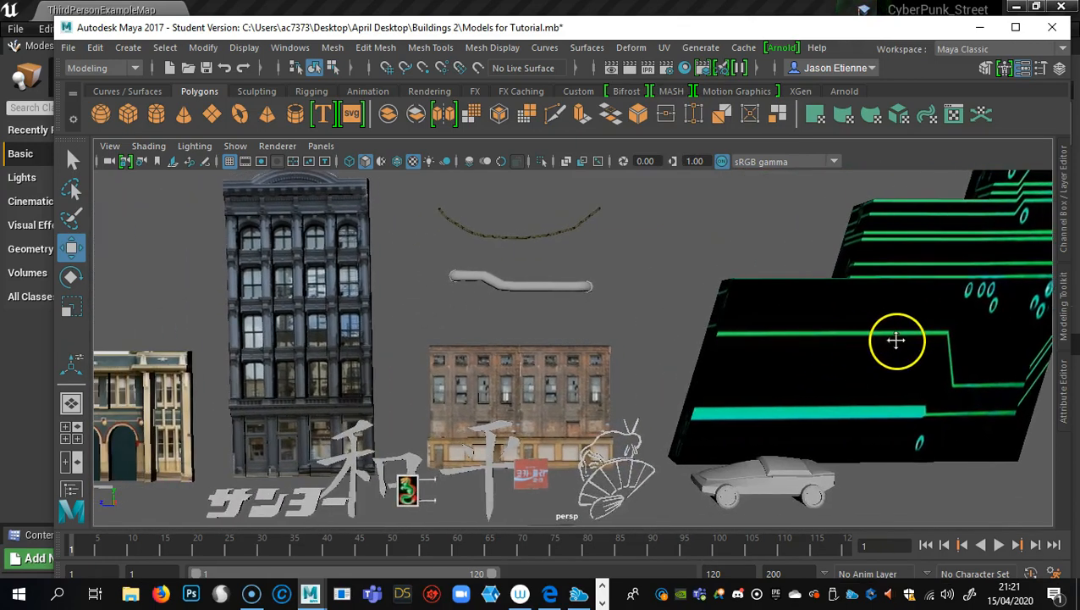
pyautogui.keyDown('alt'); pyautogui.moveTo(863, 362); pyautogui.dragTo(724, 383); pyautogui.keyUp('alt')
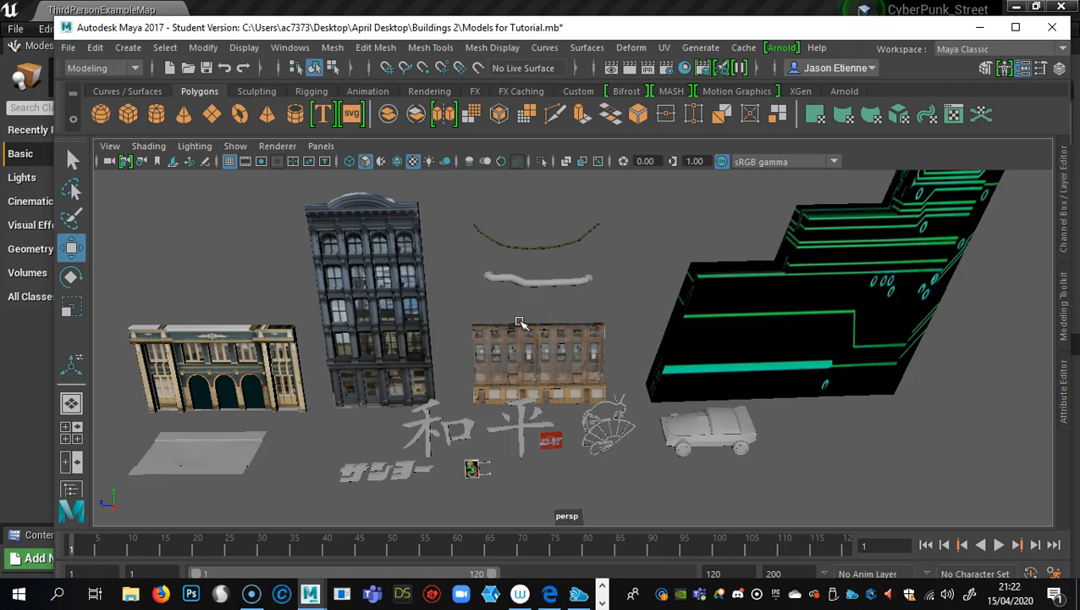
pyautogui.keyDown('alt'); pyautogui.moveTo(515, 322); pyautogui.dragTo(728, 318); pyautogui.keyUp('alt')
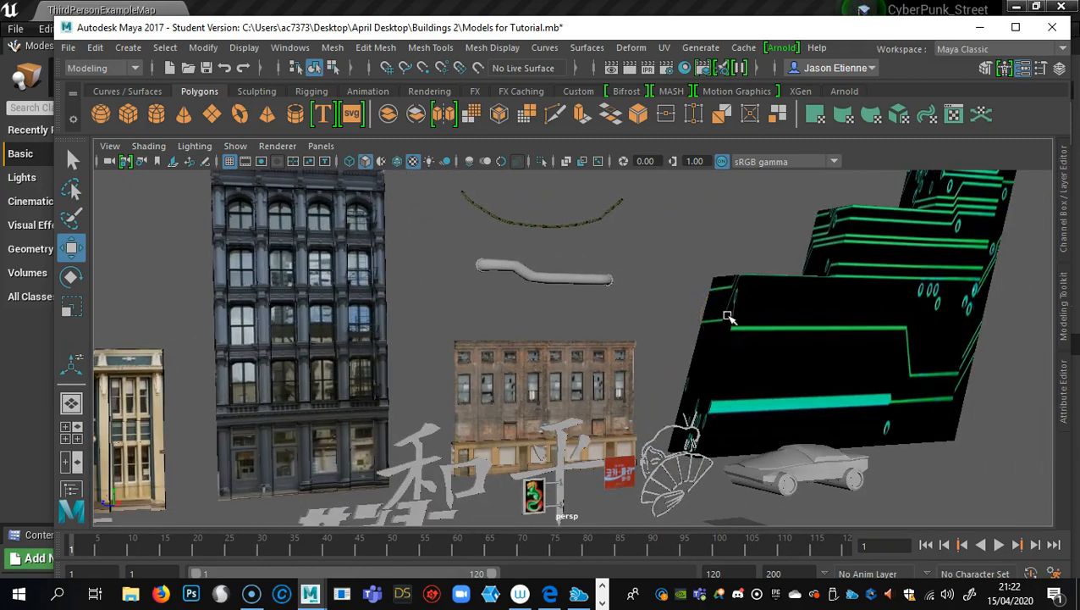
pyautogui.keyDown('alt'); pyautogui.moveTo(715, 326); pyautogui.dragTo(693, 365); pyautogui.keyUp('alt')
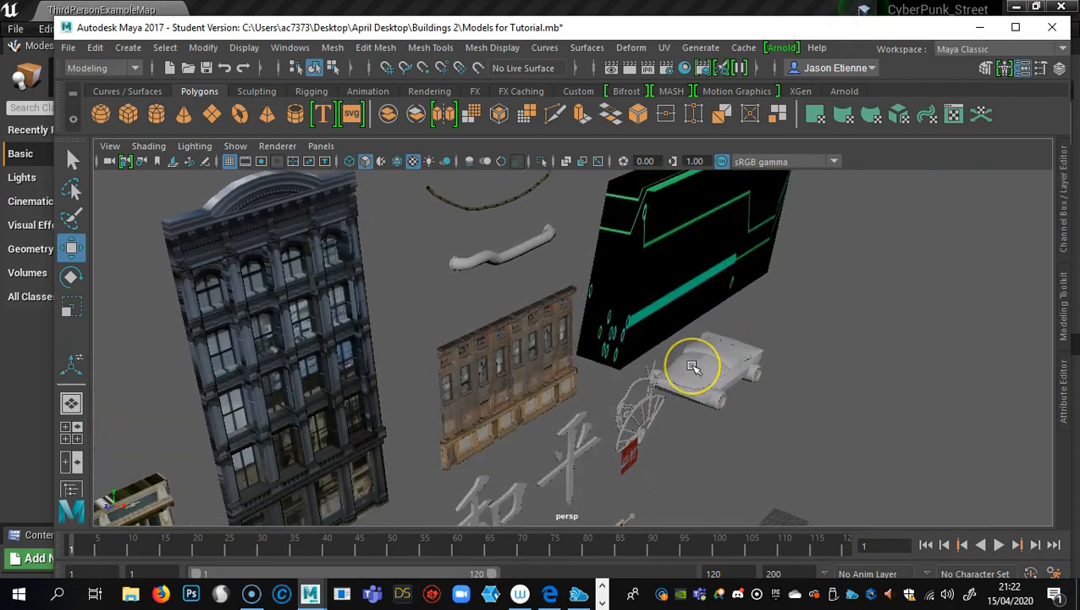
pyautogui.keyDown('alt'); pyautogui.moveTo(620, 380); pyautogui.dragTo(593, 379); pyautogui.keyUp('alt')
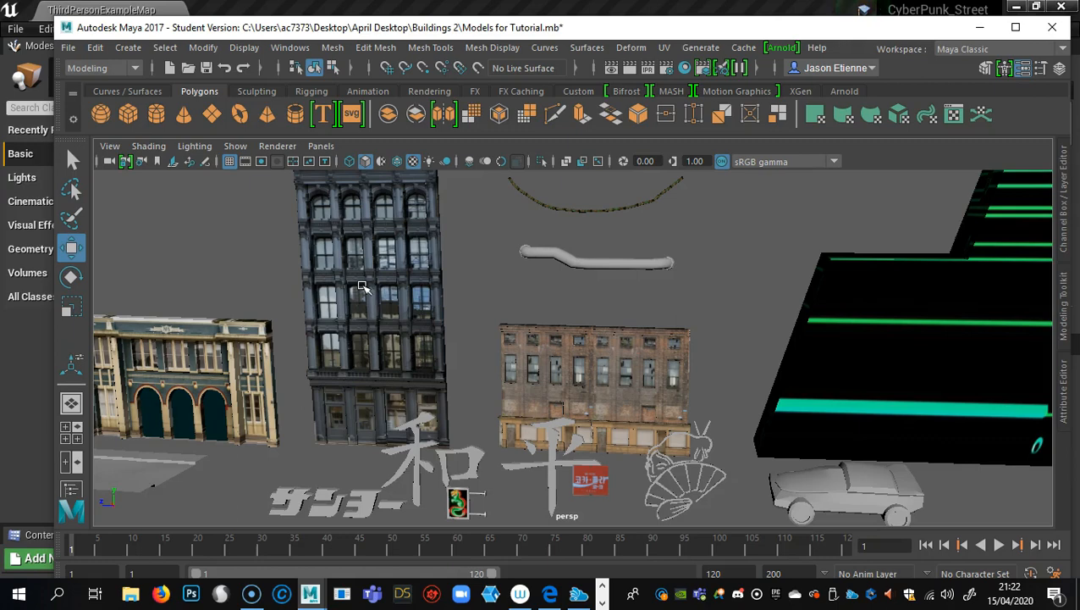
pyautogui.keyDown('alt'); pyautogui.moveTo(374, 336); pyautogui.dragTo(541, 318); pyautogui.keyUp('alt')
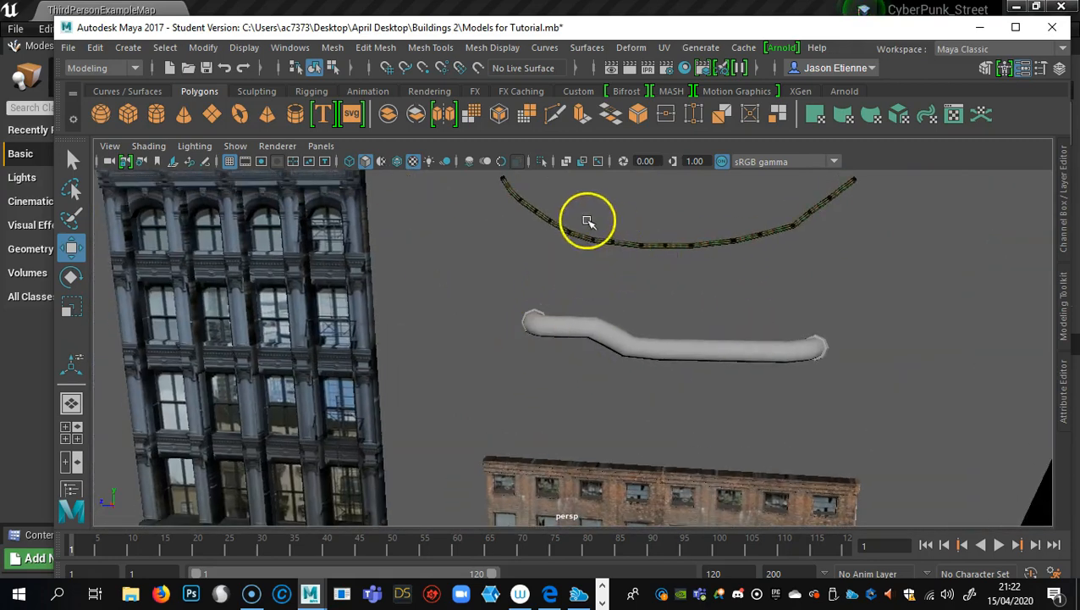
pyautogui.keyDown('alt'); pyautogui.moveTo(682, 376); pyautogui.dragTo(702, 393, button='middle'); pyautogui.keyUp('alt')
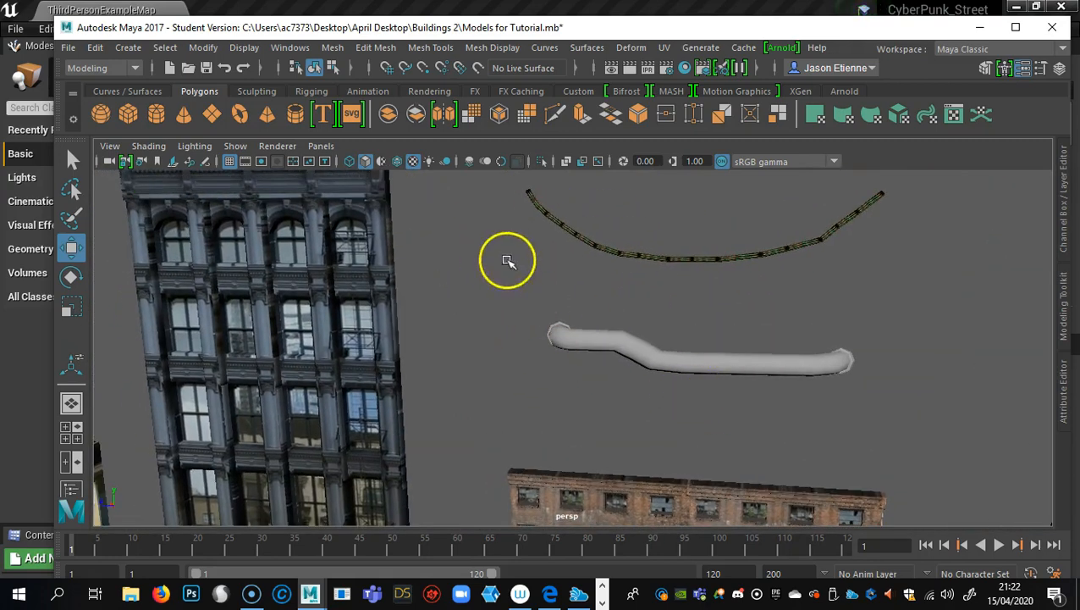
pyautogui.keyDown('alt'); pyautogui.moveTo(605, 465); pyautogui.dragTo(632, 400, button='middle'); pyautogui.keyUp('alt')
pyautogui.keyDown('alt'); pyautogui.moveTo(632, 400); pyautogui.dragTo(663, 393); pyautogui.keyUp('alt')
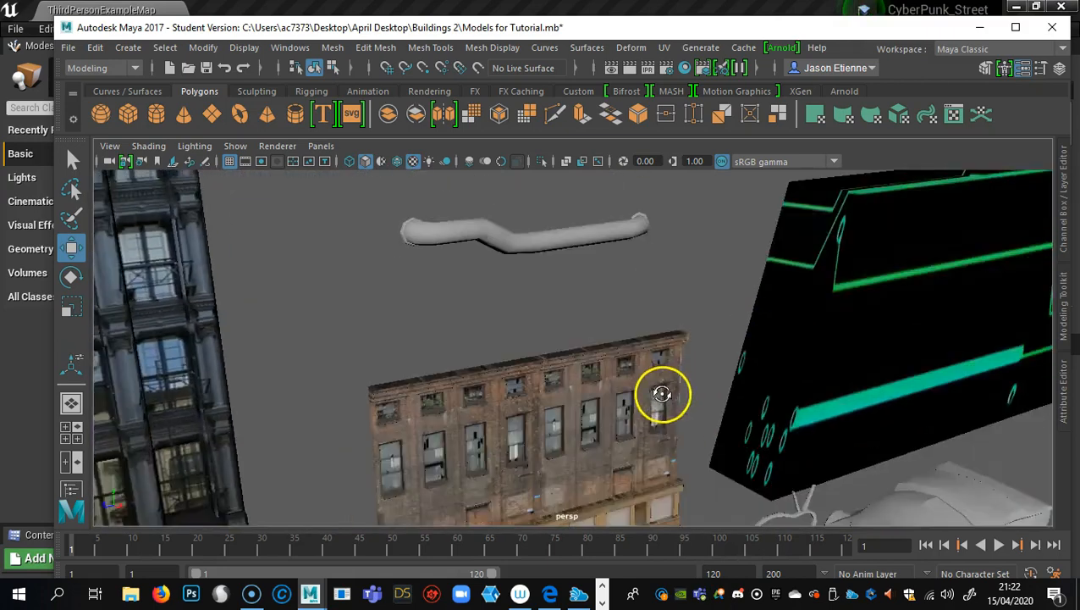
# Select the bent pipe above the brick building and examine its mesh from several angles.
pyautogui.keyDown('alt'); pyautogui.moveTo(663, 393); pyautogui.dragTo(697, 472, button='middle'); pyautogui.keyUp('alt')
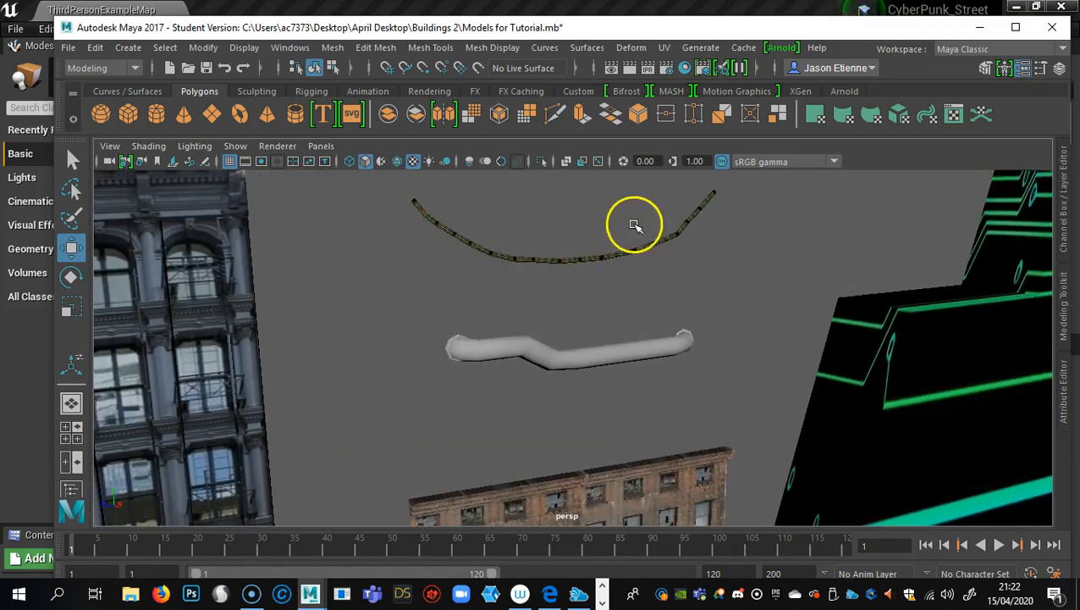
pyautogui.keyDown('alt'); pyautogui.moveTo(569, 396); pyautogui.dragTo(558, 307, button='middle'); pyautogui.keyUp('alt')
pyautogui.keyDown('alt'); pyautogui.moveTo(512, 341); pyautogui.dragTo(530, 334); pyautogui.keyUp('alt')
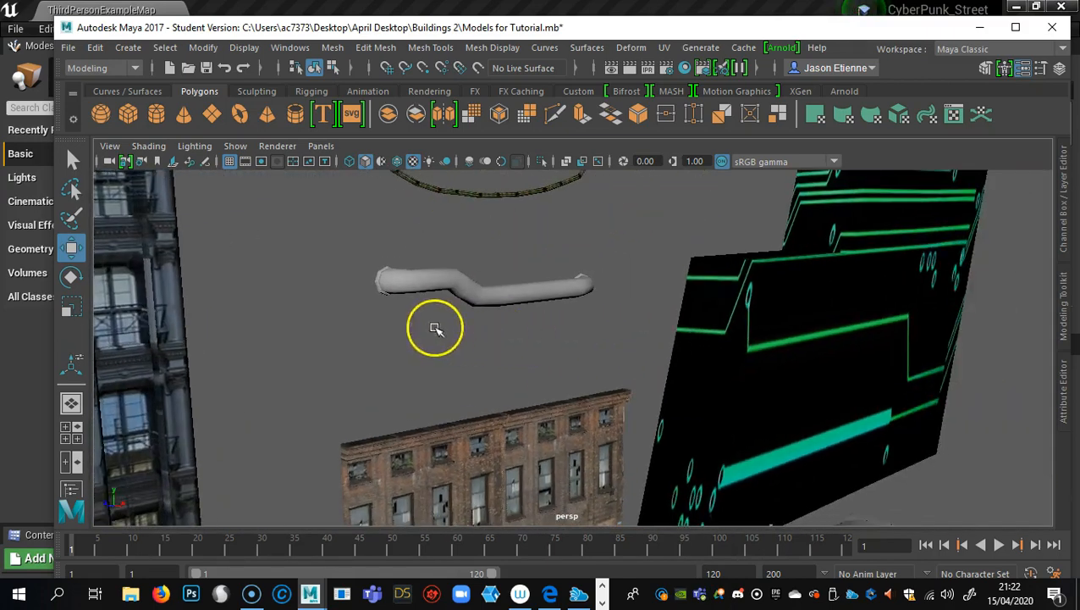
pyautogui.keyDown('alt'); pyautogui.moveTo(434, 327); pyautogui.dragTo(862, 352, button='right'); pyautogui.keyUp('alt')
pyautogui.keyDown('alt'); pyautogui.moveTo(388, 293); pyautogui.dragTo(415, 326, button='middle'); pyautogui.keyUp('alt')
pyautogui.click(364, 264)
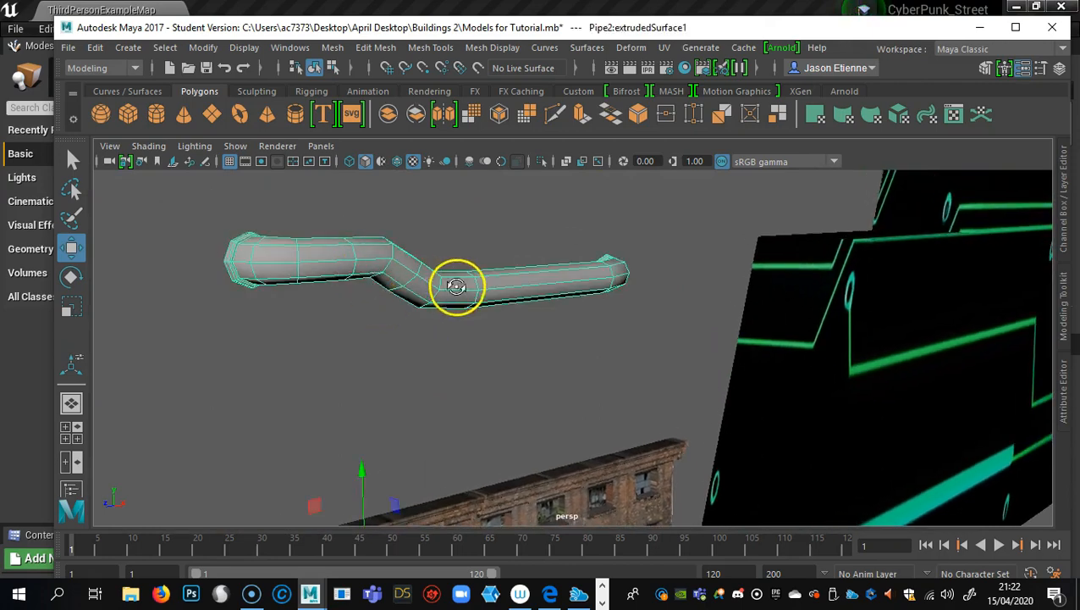
pyautogui.keyDown('alt'); pyautogui.moveTo(455, 287); pyautogui.dragTo(455, 253); pyautogui.keyUp('alt')
pyautogui.keyDown('alt'); pyautogui.moveTo(456, 253); pyautogui.dragTo(487, 521, button='middle'); pyautogui.keyUp('alt')
pyautogui.keyDown('alt'); pyautogui.moveTo(455, 368); pyautogui.dragTo(631, 303); pyautogui.keyUp('alt')
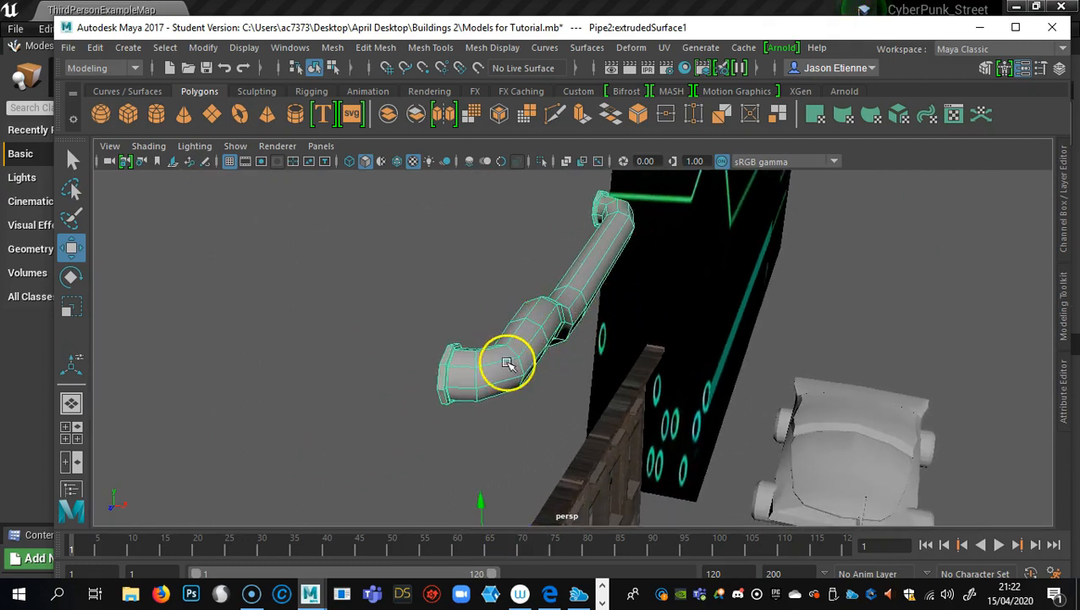
# Review the NURBS primitives available for creation.
pyautogui.click(127, 47)
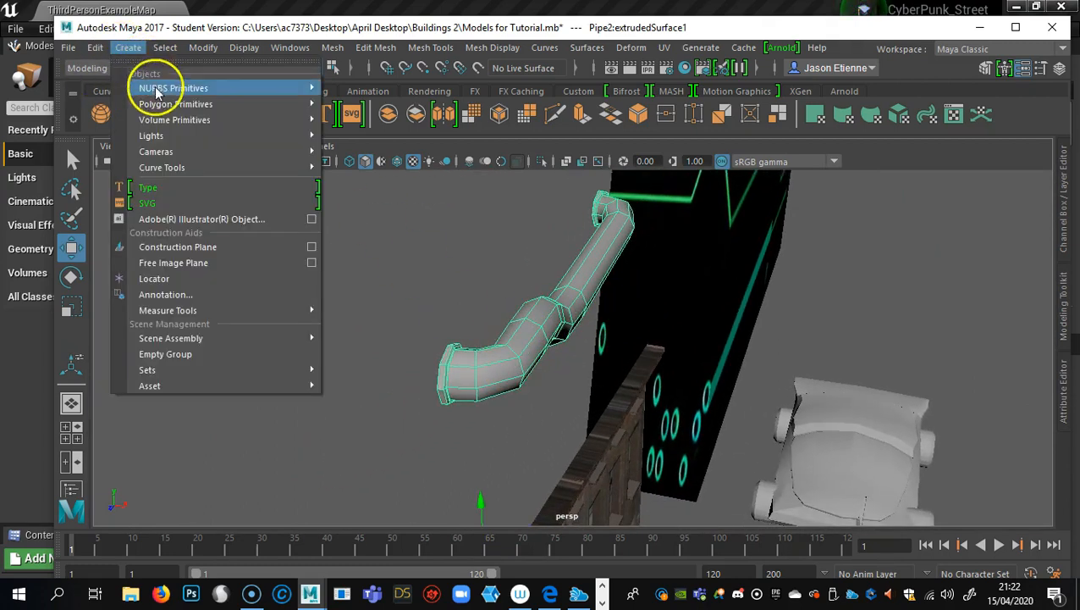
pyautogui.moveTo(159, 91)
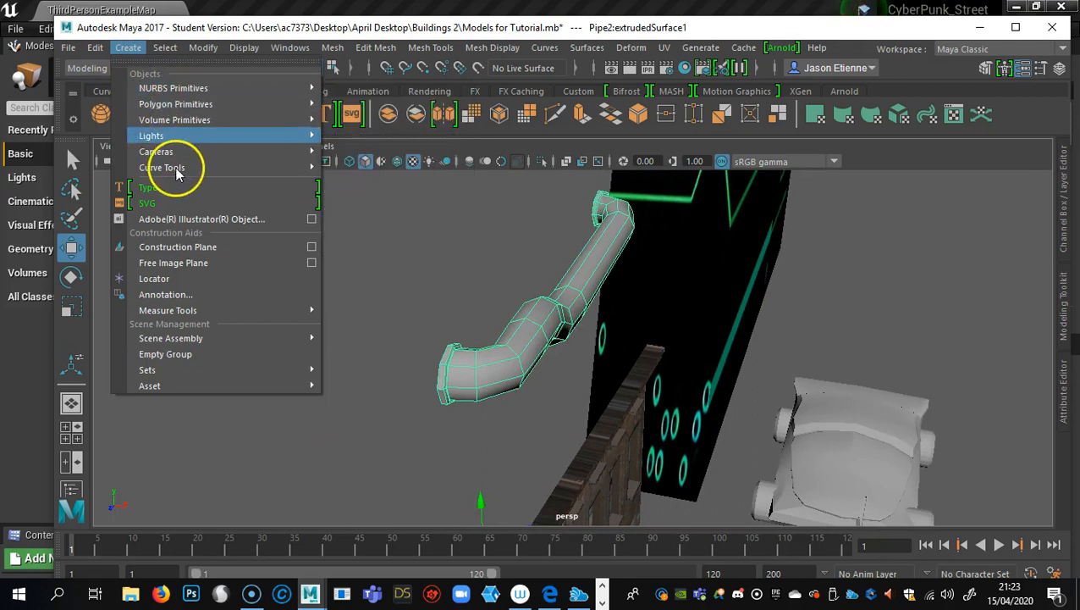
pyautogui.moveTo(172, 172)
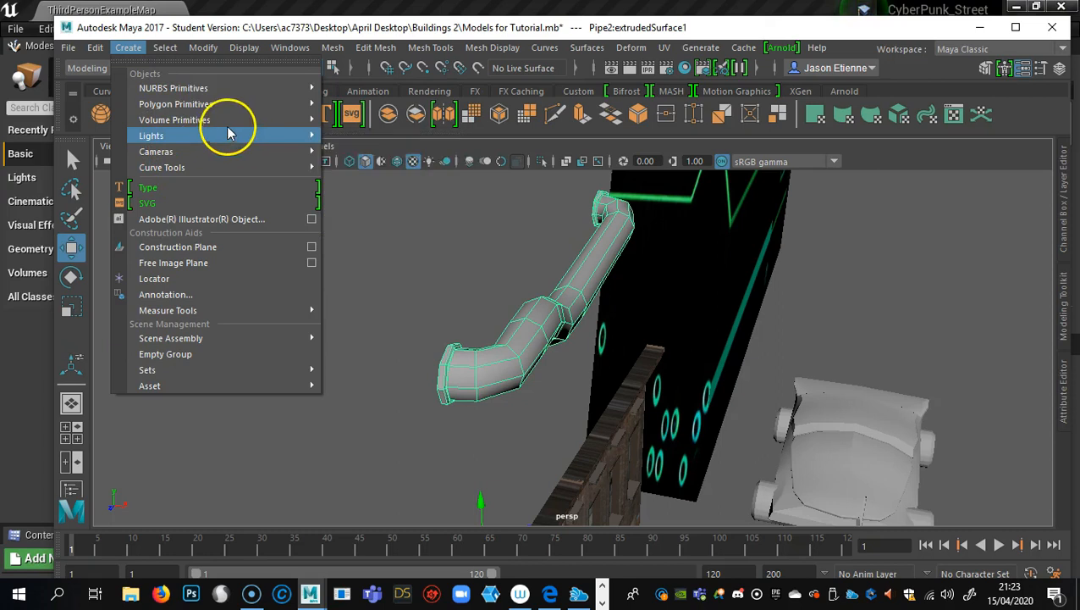
pyautogui.moveTo(205, 87)
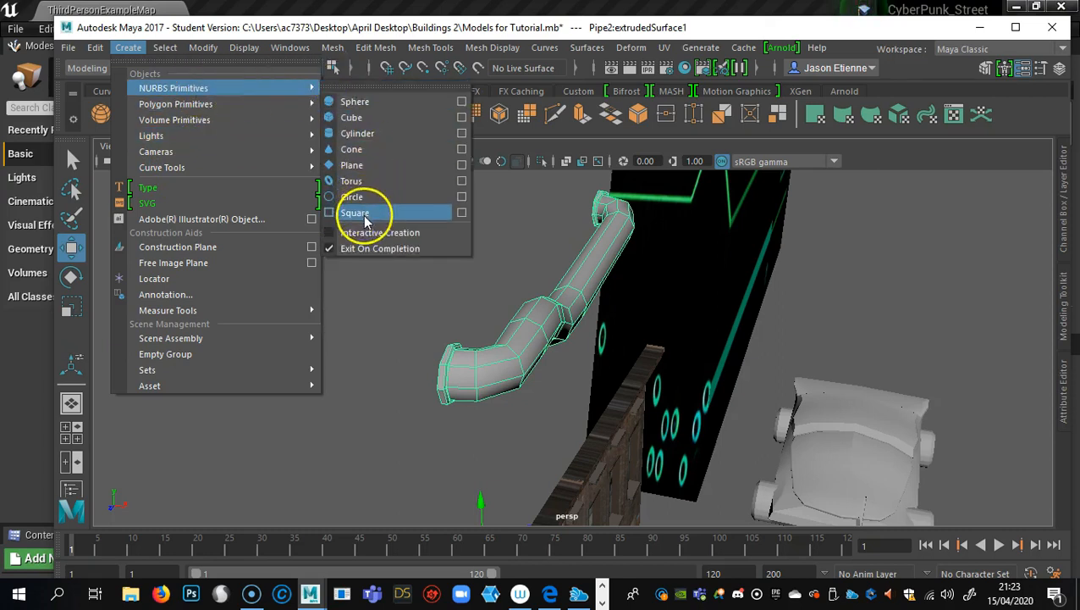
pyautogui.click(876, 321)
# Select the grey katakana sign lettering in front of the dark multi-storey building.
pyautogui.keyDown('alt'); pyautogui.moveTo(876, 321); pyautogui.dragTo(576, 398); pyautogui.keyUp('alt')
pyautogui.keyDown('alt'); pyautogui.moveTo(576, 398); pyautogui.dragTo(702, 276, button='middle'); pyautogui.keyUp('alt')
pyautogui.keyDown('alt'); pyautogui.moveTo(702, 275); pyautogui.dragTo(472, 307, button='right'); pyautogui.keyUp('alt')
pyautogui.keyDown('alt'); pyautogui.moveTo(472, 307); pyautogui.dragTo(657, 339, button='middle'); pyautogui.keyUp('alt')
pyautogui.keyDown('alt'); pyautogui.moveTo(393, 393); pyautogui.dragTo(398, 420); pyautogui.keyUp('alt')
pyautogui.keyDown('alt'); pyautogui.moveTo(449, 417); pyautogui.dragTo(208, 327, button='middle'); pyautogui.keyUp('alt')
pyautogui.keyDown('alt'); pyautogui.moveTo(291, 323); pyautogui.dragTo(443, 364, button='middle'); pyautogui.keyUp('alt')
pyautogui.keyDown('alt'); pyautogui.moveTo(579, 386); pyautogui.dragTo(494, 350, button='middle'); pyautogui.keyUp('alt')
pyautogui.keyDown('alt'); pyautogui.moveTo(494, 350); pyautogui.dragTo(720, 341, button='right'); pyautogui.keyUp('alt')
pyautogui.click(441, 362)
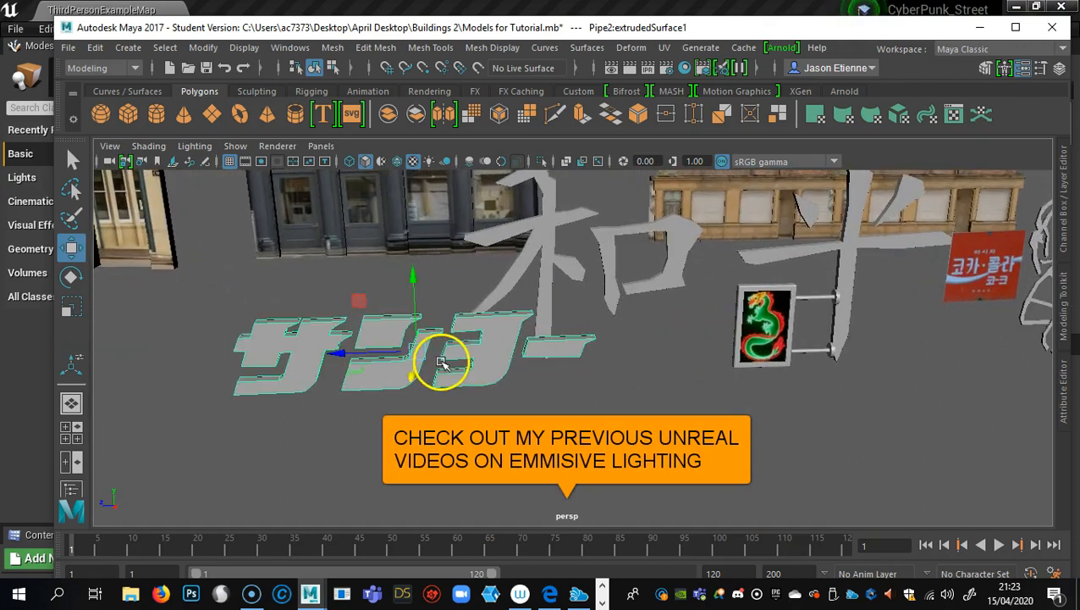
# Review the available mesh tools and examine the katakana lettering from slightly different angles.
pyautogui.click(428, 47)
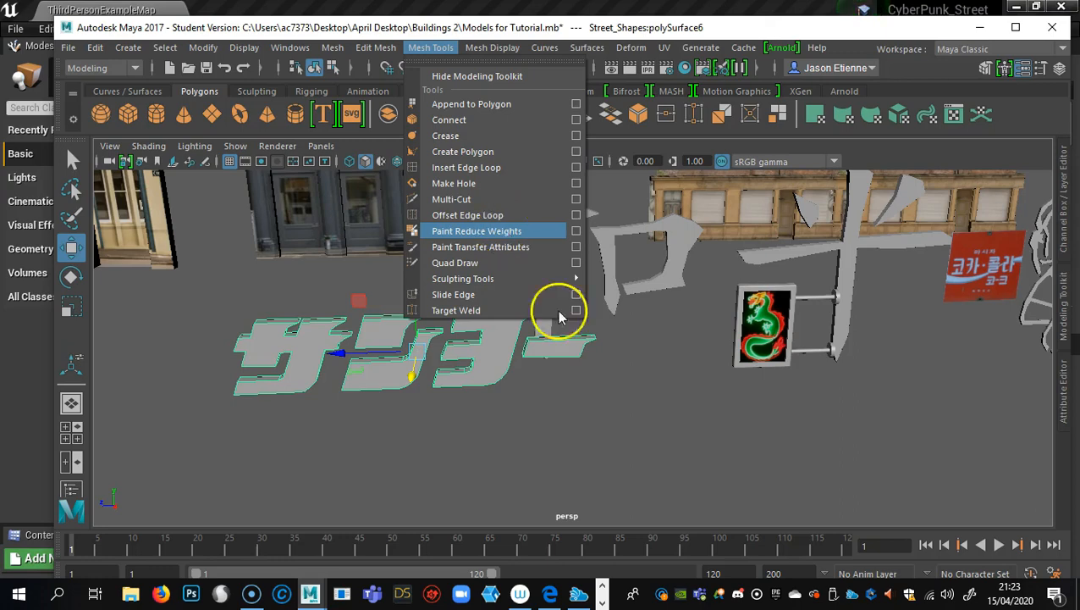
pyautogui.click(646, 409)
pyautogui.moveTo(647, 390)
pyautogui.keyDown('alt'); pyautogui.mouseDown()
pyautogui.moveTo(645, 370)
pyautogui.moveTo(650, 391)
pyautogui.mouseUp(); pyautogui.keyUp('alt')
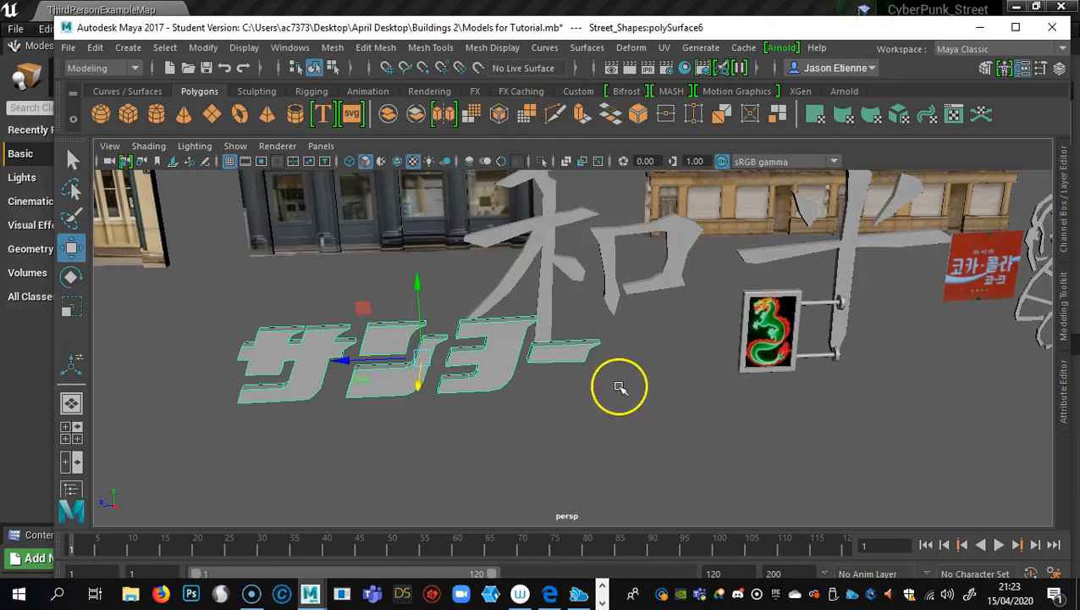
pyautogui.keyDown('alt'); pyautogui.moveTo(525, 391); pyautogui.dragTo(601, 390); pyautogui.keyUp('alt')
pyautogui.keyDown('alt'); pyautogui.moveTo(710, 392); pyautogui.dragTo(653, 381); pyautogui.keyUp('alt')
# Select the large kanji lettering and examine its extruded shapes up close.
pyautogui.keyDown('alt'); pyautogui.moveTo(652, 381); pyautogui.dragTo(615, 415, button='middle'); pyautogui.keyUp('alt')
pyautogui.keyDown('alt'); pyautogui.moveTo(588, 411); pyautogui.dragTo(854, 455, button='right'); pyautogui.keyUp('alt')
pyautogui.keyDown('alt'); pyautogui.moveTo(564, 322); pyautogui.dragTo(517, 415, button='middle'); pyautogui.keyUp('alt')
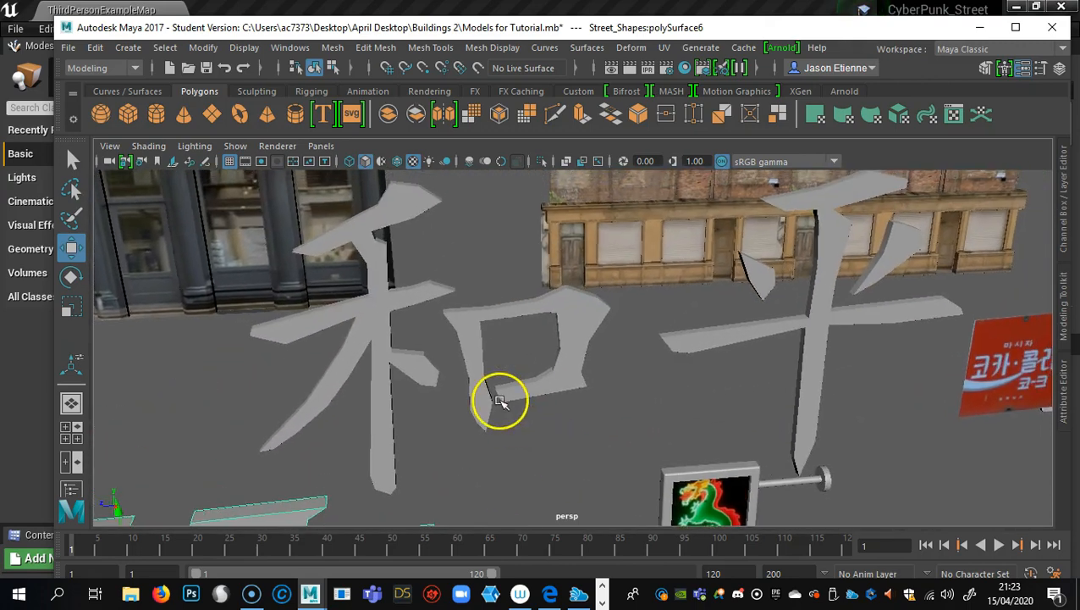
pyautogui.click(486, 401)
pyautogui.keyDown('alt'); pyautogui.moveTo(583, 461); pyautogui.dragTo(557, 451); pyautogui.keyUp('alt')
pyautogui.keyDown('alt'); pyautogui.moveTo(557, 451); pyautogui.dragTo(453, 417, button='right'); pyautogui.keyUp('alt')
pyautogui.keyDown('alt'); pyautogui.moveTo(660, 437); pyautogui.dragTo(580, 441, button='middle'); pyautogui.keyUp('alt')
# Select the dragon sign and examine its frame, neon texture and wall brackets up close.
pyautogui.click(489, 426)
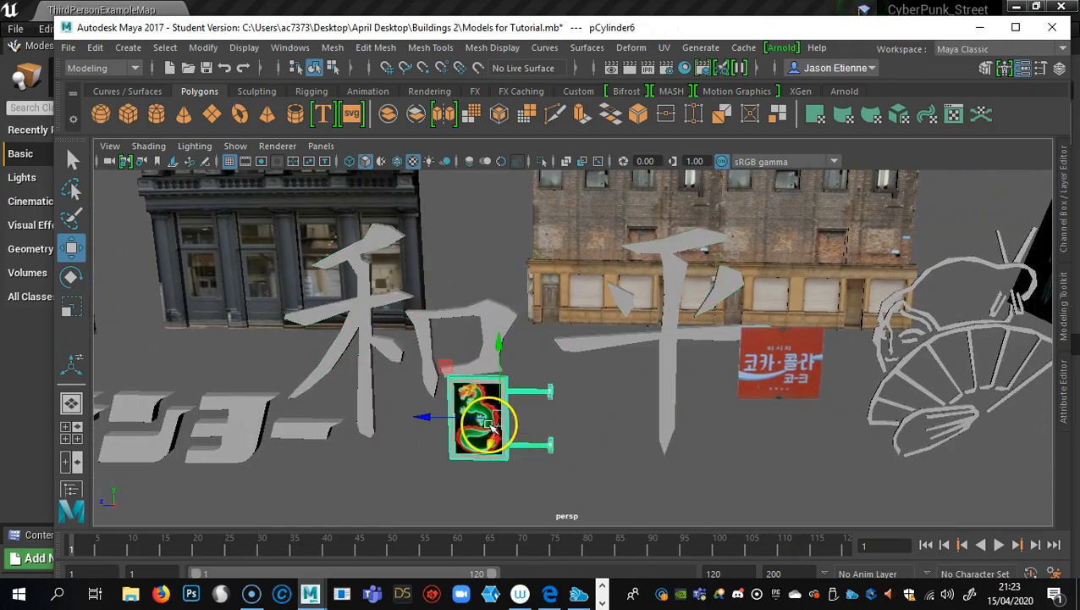
pyautogui.keyDown('alt'); pyautogui.moveTo(428, 472); pyautogui.dragTo(550, 463); pyautogui.keyUp('alt')
pyautogui.keyDown('alt'); pyautogui.moveTo(549, 463); pyautogui.dragTo(504, 424, button='middle'); pyautogui.keyUp('alt')
pyautogui.keyDown('alt'); pyautogui.moveTo(503, 424); pyautogui.dragTo(920, 421, button='right'); pyautogui.keyUp('alt')
pyautogui.keyDown('alt'); pyautogui.moveTo(766, 451); pyautogui.dragTo(732, 453, button='middle'); pyautogui.keyUp('alt')
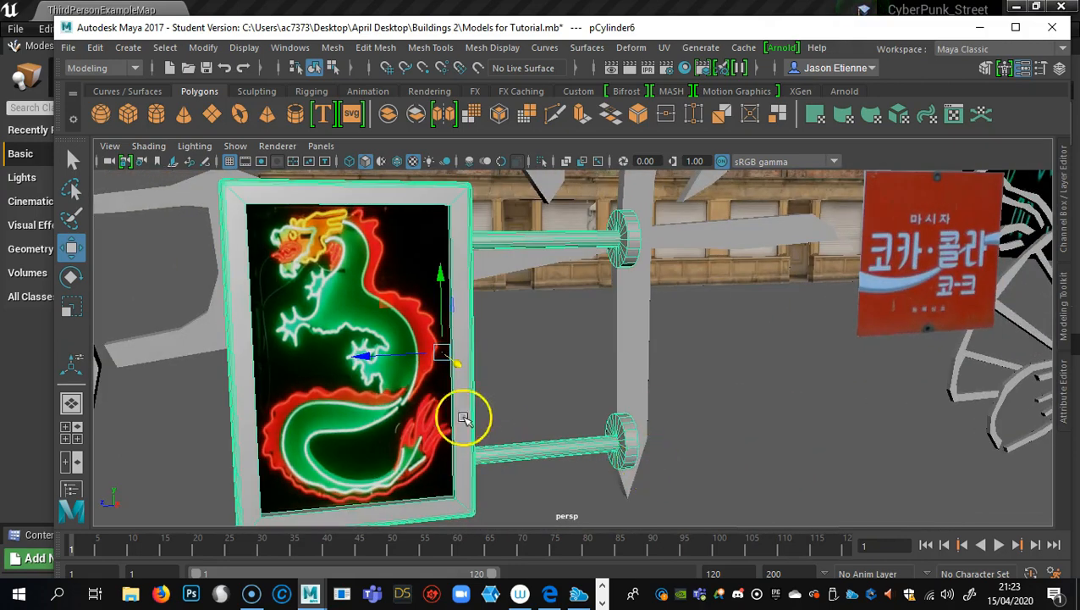
pyautogui.keyDown('alt'); pyautogui.moveTo(410, 366); pyautogui.dragTo(434, 394); pyautogui.keyUp('alt')
pyautogui.keyDown('alt'); pyautogui.moveTo(436, 393); pyautogui.dragTo(531, 372, button='middle'); pyautogui.keyUp('alt')
# Examine the red Korean sign beside the large kanji lettering.
pyautogui.keyDown('alt'); pyautogui.moveTo(725, 429); pyautogui.dragTo(643, 414, button='right'); pyautogui.keyUp('alt')
pyautogui.keyDown('alt'); pyautogui.moveTo(643, 415); pyautogui.dragTo(543, 453, button='middle'); pyautogui.keyUp('alt')
pyautogui.keyDown('alt'); pyautogui.moveTo(643, 457); pyautogui.dragTo(588, 458); pyautogui.keyUp('alt')
pyautogui.keyDown('alt'); pyautogui.moveTo(719, 446); pyautogui.dragTo(606, 437, button='right'); pyautogui.keyUp('alt')
pyautogui.keyDown('alt'); pyautogui.moveTo(635, 431); pyautogui.dragTo(525, 424, button='middle'); pyautogui.keyUp('alt')
pyautogui.click(599, 308)
pyautogui.keyDown('alt'); pyautogui.moveTo(675, 397); pyautogui.dragTo(635, 388); pyautogui.keyUp('alt')
# Select the outlined figure holding a fan, examine it from several angles, and review the mesh tools.
pyautogui.keyDown('alt'); pyautogui.moveTo(634, 388); pyautogui.dragTo(422, 417, button='middle'); pyautogui.keyUp('alt')
pyautogui.keyDown('alt'); pyautogui.moveTo(497, 432); pyautogui.dragTo(554, 431); pyautogui.keyUp('alt')
pyautogui.keyDown('alt'); pyautogui.moveTo(562, 430); pyautogui.dragTo(704, 412, button='right'); pyautogui.keyUp('alt')
pyautogui.click(699, 395)
pyautogui.keyDown('alt'); pyautogui.moveTo(651, 458); pyautogui.dragTo(635, 424); pyautogui.keyUp('alt')
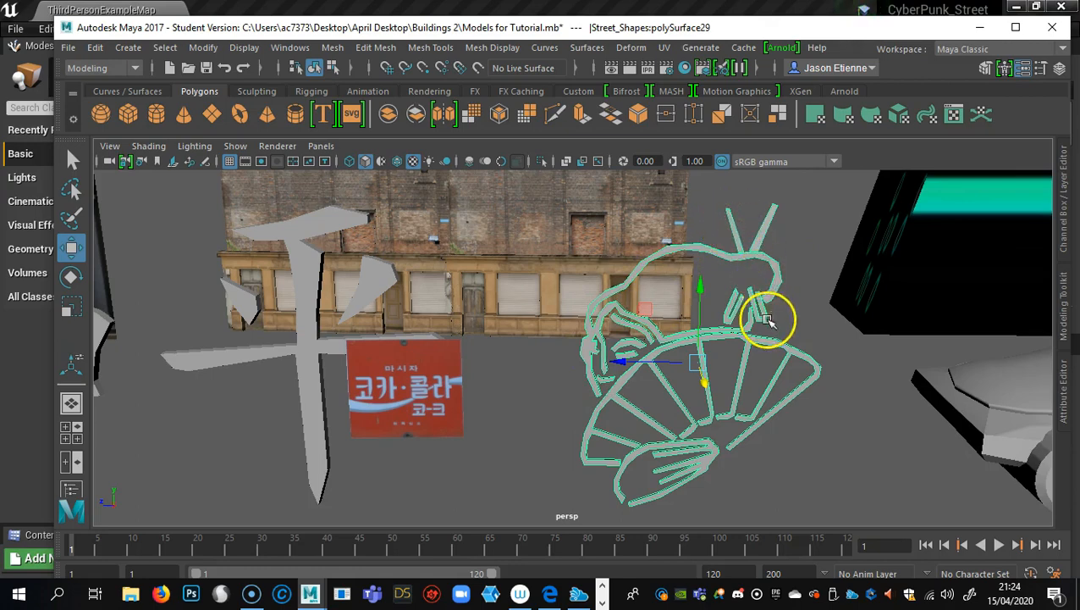
pyautogui.keyDown('alt'); pyautogui.moveTo(744, 395); pyautogui.dragTo(694, 278); pyautogui.keyUp('alt')
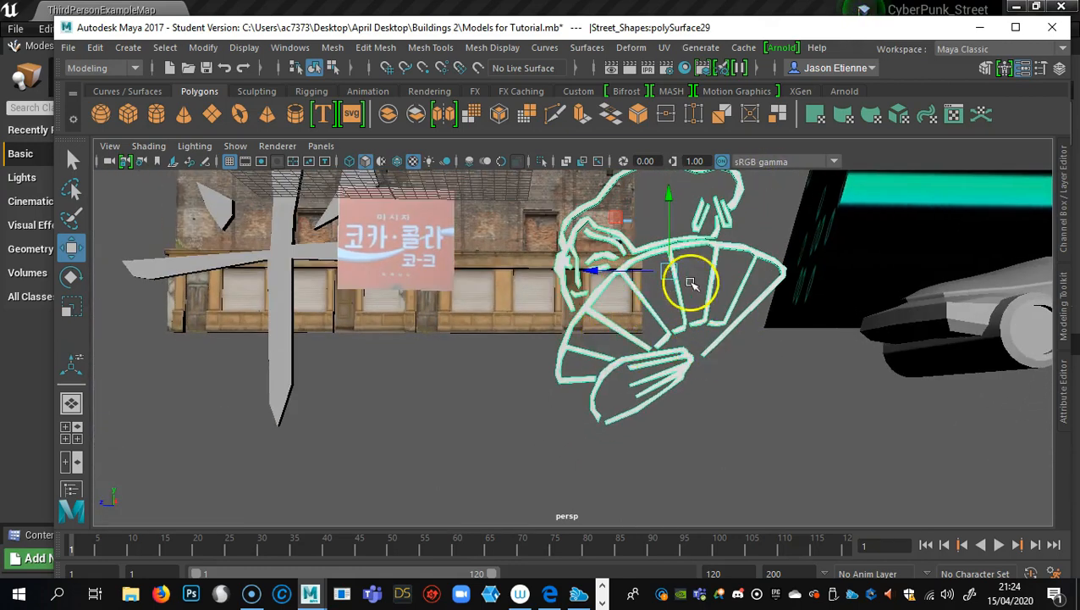
pyautogui.keyDown('alt'); pyautogui.moveTo(612, 407); pyautogui.dragTo(646, 455); pyautogui.keyUp('alt')
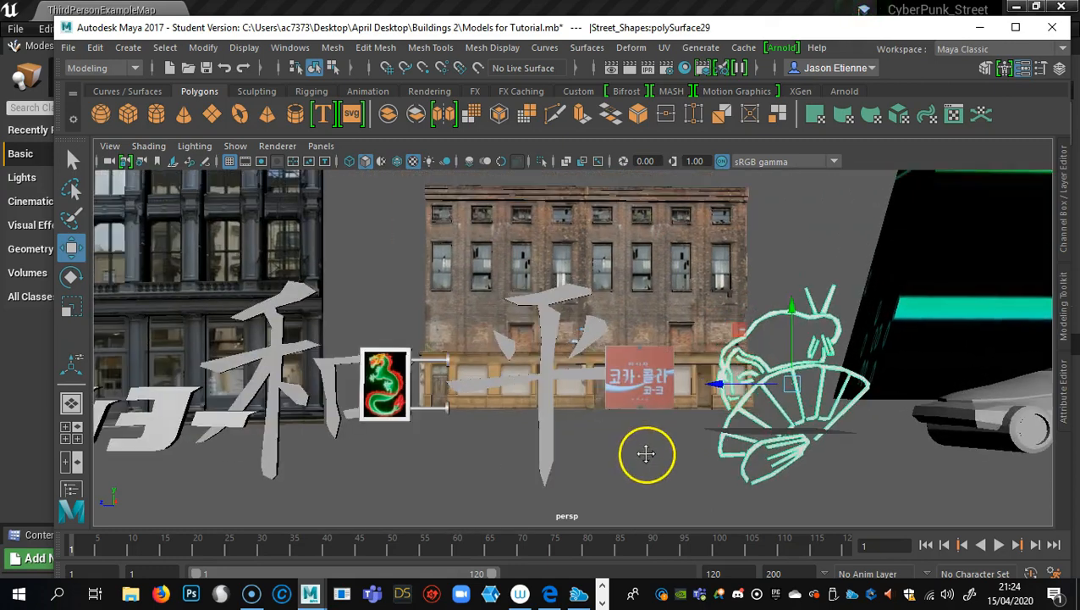
pyautogui.click(428, 48)
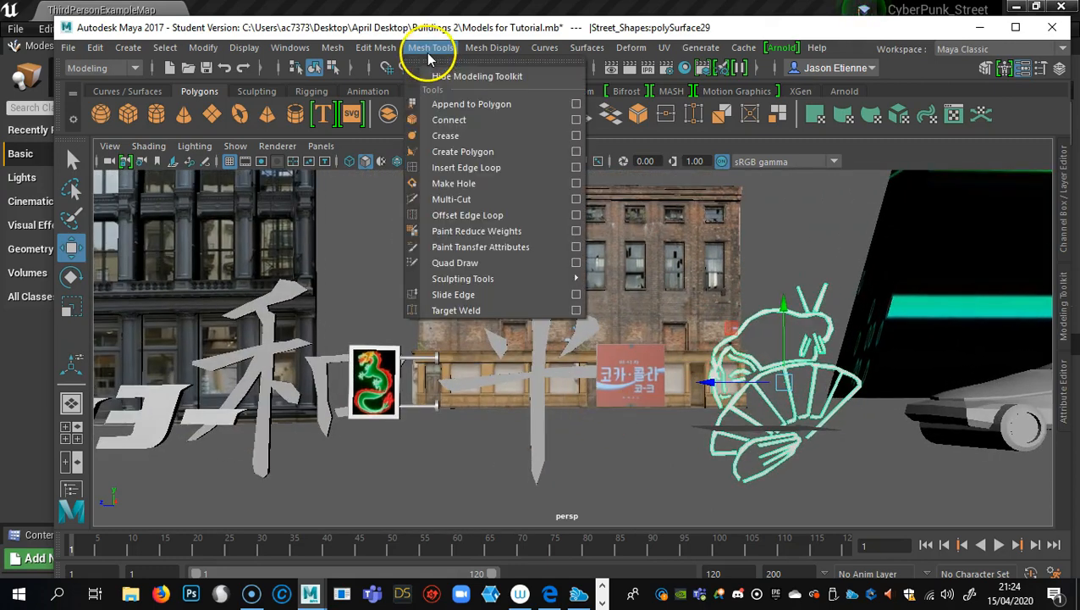
pyautogui.press('alt')
# Select the road plane in front of the arched shopfront and examine its surface and raised kerbs.
pyautogui.keyDown('alt'); pyautogui.moveTo(491, 393); pyautogui.dragTo(629, 347, button='middle'); pyautogui.keyUp('alt')
pyautogui.keyDown('alt'); pyautogui.moveTo(501, 347); pyautogui.dragTo(1029, 376, button='middle'); pyautogui.keyUp('alt')
pyautogui.keyDown('alt'); pyautogui.moveTo(701, 359); pyautogui.dragTo(698, 398); pyautogui.keyUp('alt')
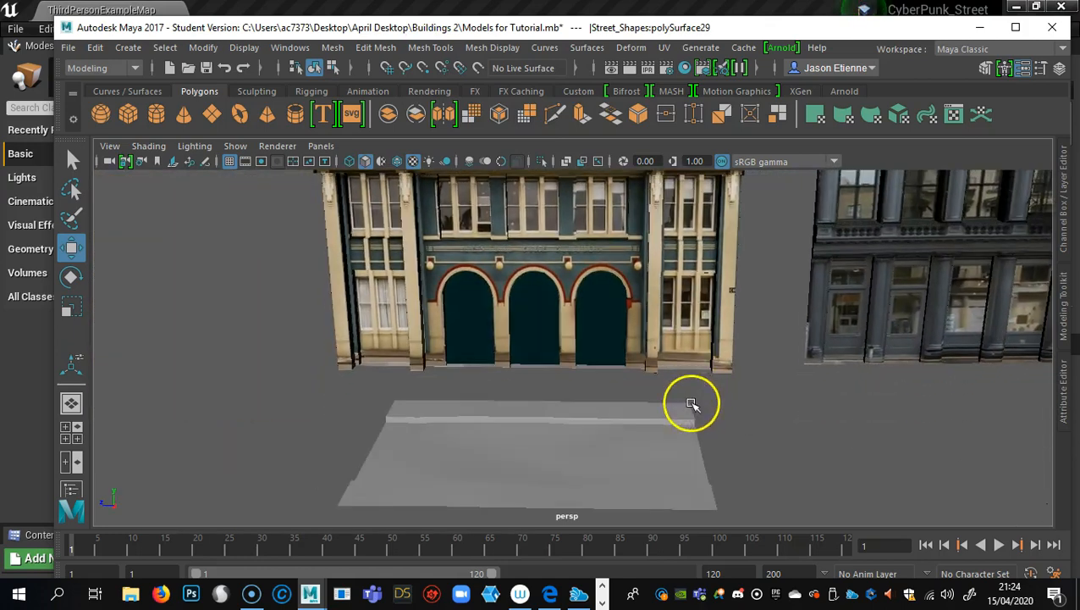
pyautogui.keyDown('alt'); pyautogui.moveTo(692, 405); pyautogui.dragTo(659, 325, button='middle'); pyautogui.keyUp('alt')
pyautogui.keyDown('alt'); pyautogui.moveTo(659, 326); pyautogui.dragTo(651, 359); pyautogui.keyUp('alt')
pyautogui.click(585, 385)
pyautogui.moveTo(585, 385)
pyautogui.keyDown('alt'); pyautogui.mouseDown()
pyautogui.moveTo(548, 405)
pyautogui.moveTo(614, 369)
pyautogui.moveTo(605, 385)
pyautogui.mouseUp(); pyautogui.keyUp('alt')
pyautogui.keyDown('alt'); pyautogui.moveTo(605, 387); pyautogui.dragTo(760, 370, button='right'); pyautogui.keyUp('alt')
pyautogui.keyDown('alt'); pyautogui.moveTo(624, 346); pyautogui.dragTo(608, 365); pyautogui.keyUp('alt')
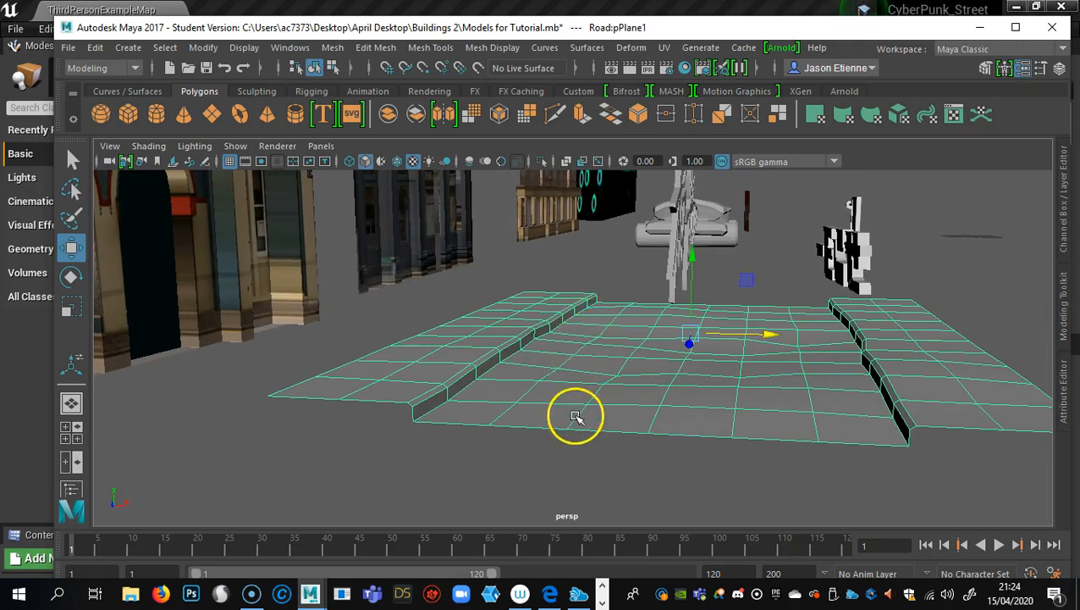
pyautogui.keyDown('alt'); pyautogui.moveTo(543, 412); pyautogui.dragTo(567, 391); pyautogui.keyUp('alt')
# Switch the road plane to vertex editing and select vertices on its surface.
pyautogui.moveTo(567, 390); pyautogui.dragTo(498, 145, button='right')
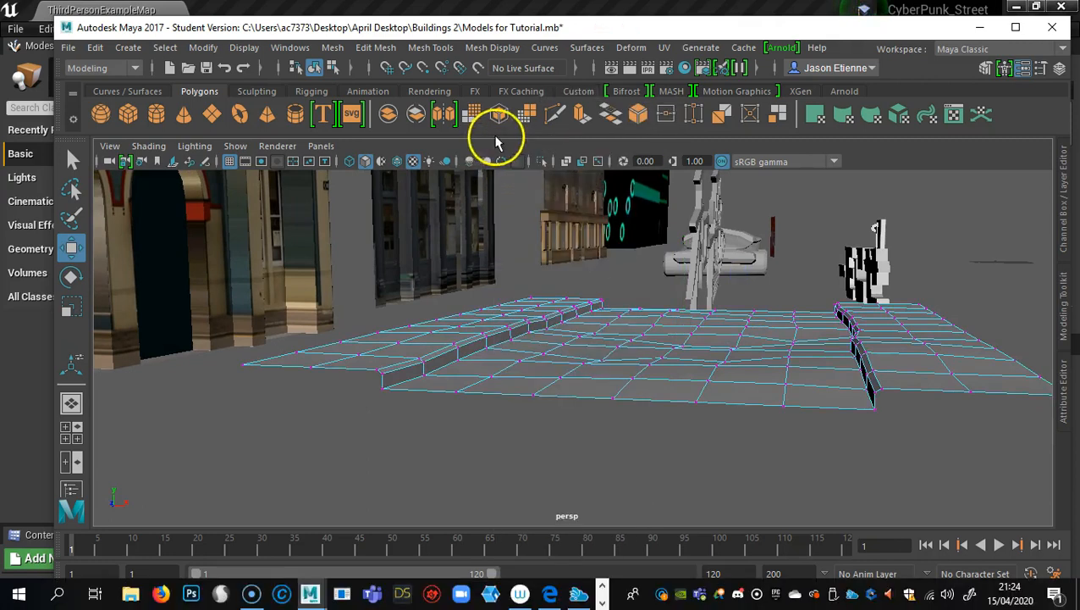
pyautogui.moveTo(608, 326); pyautogui.dragTo(616, 311)
pyautogui.keyDown('alt'); pyautogui.moveTo(737, 432); pyautogui.dragTo(512, 426); pyautogui.keyUp('alt')
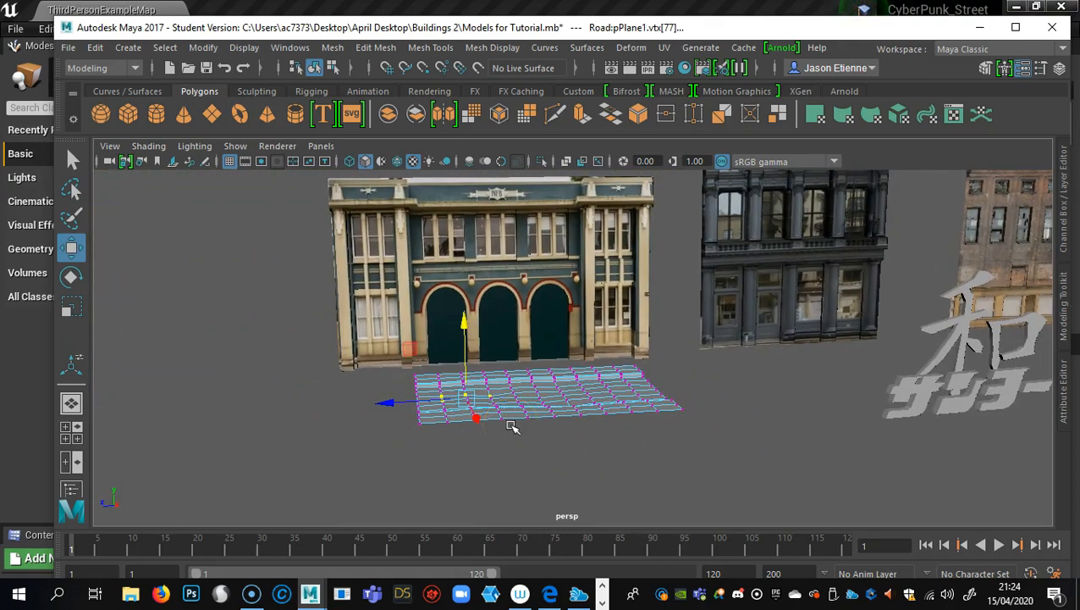
pyautogui.moveTo(570, 431)
pyautogui.keyDown('alt'); pyautogui.mouseDown()
pyautogui.moveTo(540, 415)
pyautogui.moveTo(554, 417)
pyautogui.mouseUp(); pyautogui.keyUp('alt')
pyautogui.keyDown('alt'); pyautogui.moveTo(555, 418); pyautogui.dragTo(500, 429, button='middle'); pyautogui.keyUp('alt')
pyautogui.keyDown('alt'); pyautogui.moveTo(500, 430); pyautogui.dragTo(434, 398, button='right'); pyautogui.keyUp('alt')
pyautogui.keyDown('alt'); pyautogui.moveTo(435, 398); pyautogui.dragTo(506, 412); pyautogui.keyUp('alt')
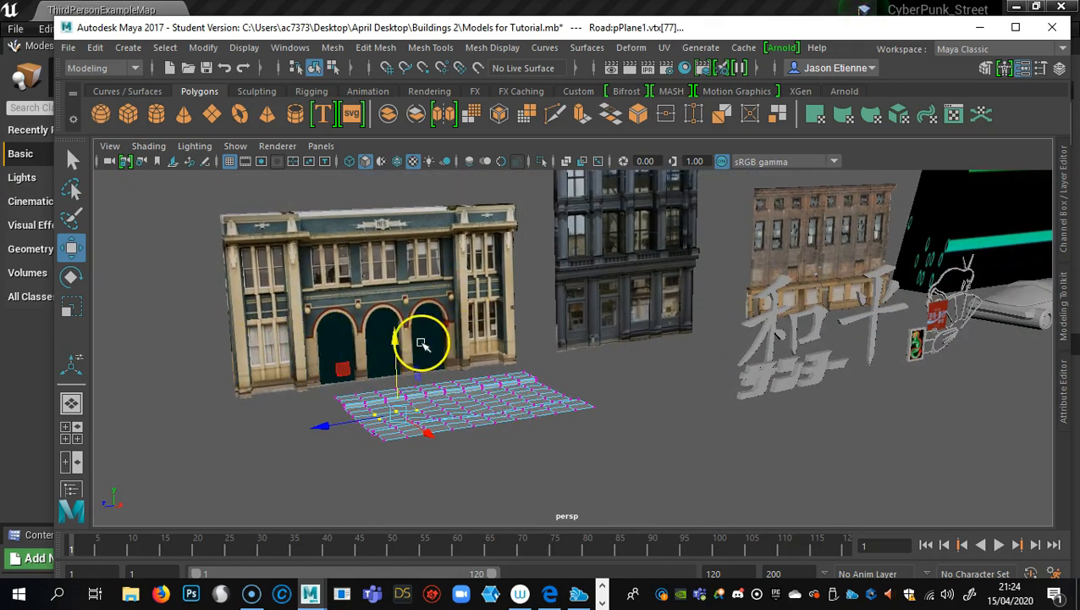
# Select the arched shopfront building and examine its facade and mesh.
pyautogui.keyDown('alt'); pyautogui.moveTo(453, 338); pyautogui.dragTo(532, 397); pyautogui.keyUp('alt')
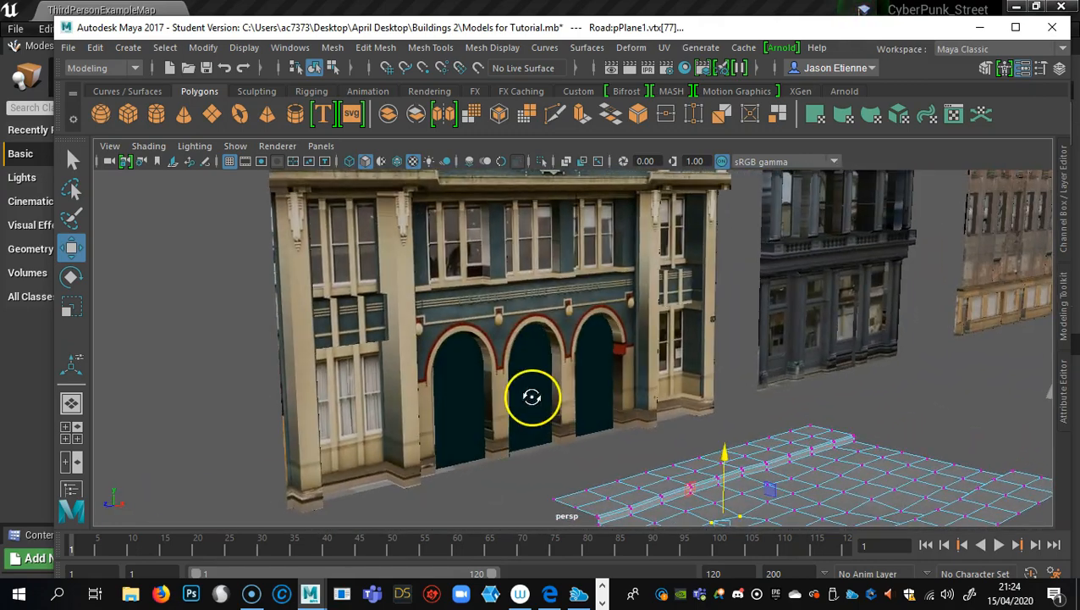
pyautogui.keyDown('alt'); pyautogui.moveTo(651, 399); pyautogui.dragTo(767, 437, button='middle'); pyautogui.keyUp('alt')
pyautogui.click(574, 350)
pyautogui.keyDown('alt'); pyautogui.moveTo(615, 393); pyautogui.dragTo(584, 405); pyautogui.keyUp('alt')
pyautogui.keyDown('alt'); pyautogui.moveTo(787, 406); pyautogui.dragTo(569, 369, button='right'); pyautogui.keyUp('alt')
pyautogui.keyDown('alt'); pyautogui.moveTo(646, 381); pyautogui.dragTo(434, 384, button='middle'); pyautogui.keyUp('alt')
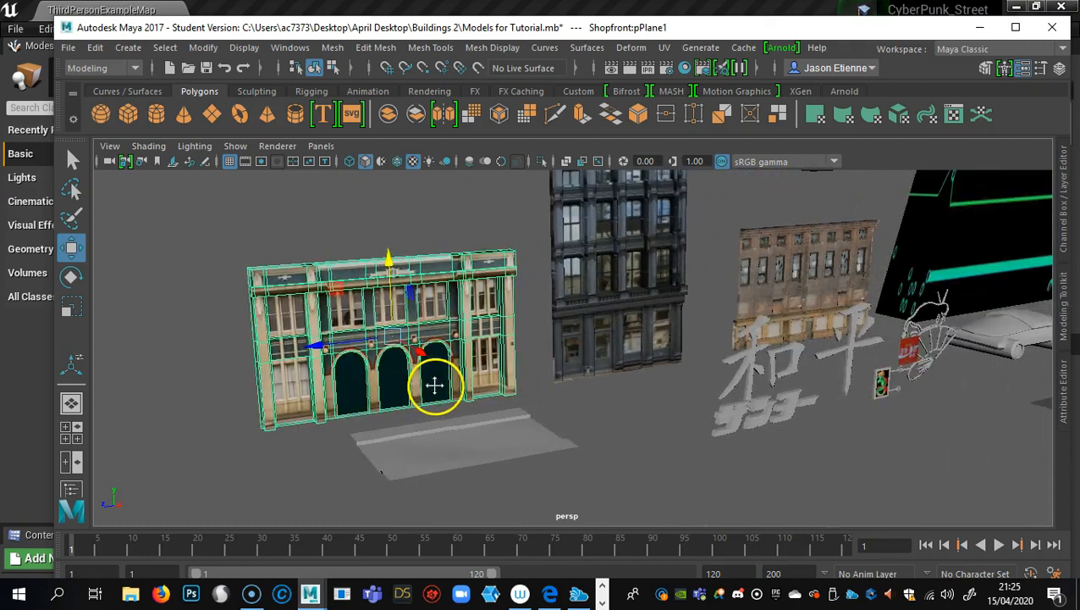
# Select the road, kanji lettering, dragon sign, red Korean sign and fan figure one after another to review them.
pyautogui.keyDown('alt'); pyautogui.moveTo(834, 403); pyautogui.dragTo(750, 412); pyautogui.keyUp('alt')
pyautogui.keyDown('alt'); pyautogui.moveTo(750, 412); pyautogui.dragTo(643, 404, button='middle'); pyautogui.keyUp('alt')
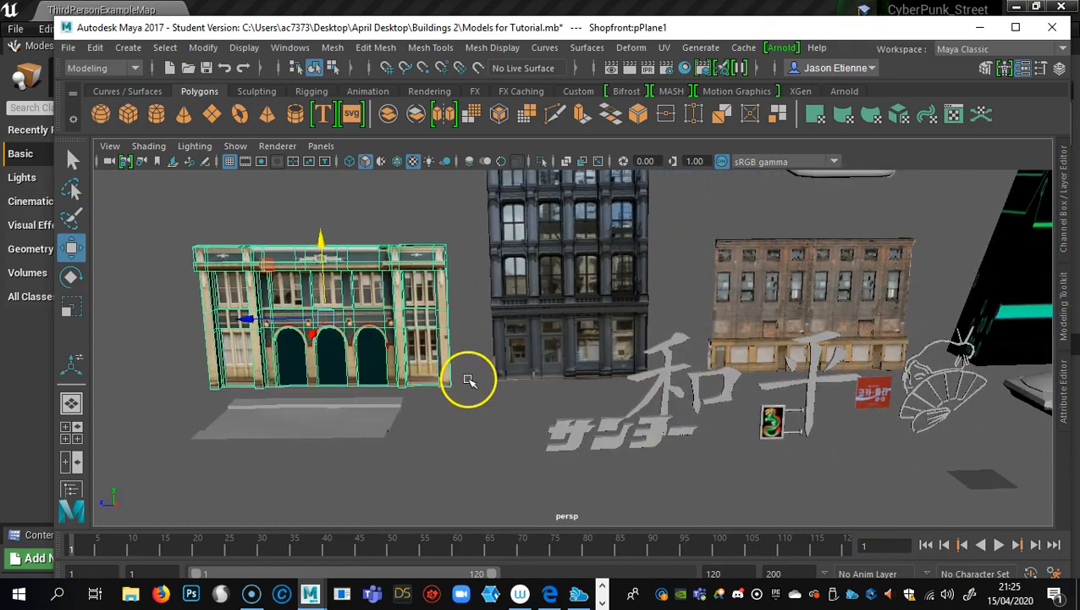
pyautogui.click(364, 431)
pyautogui.click(660, 421)
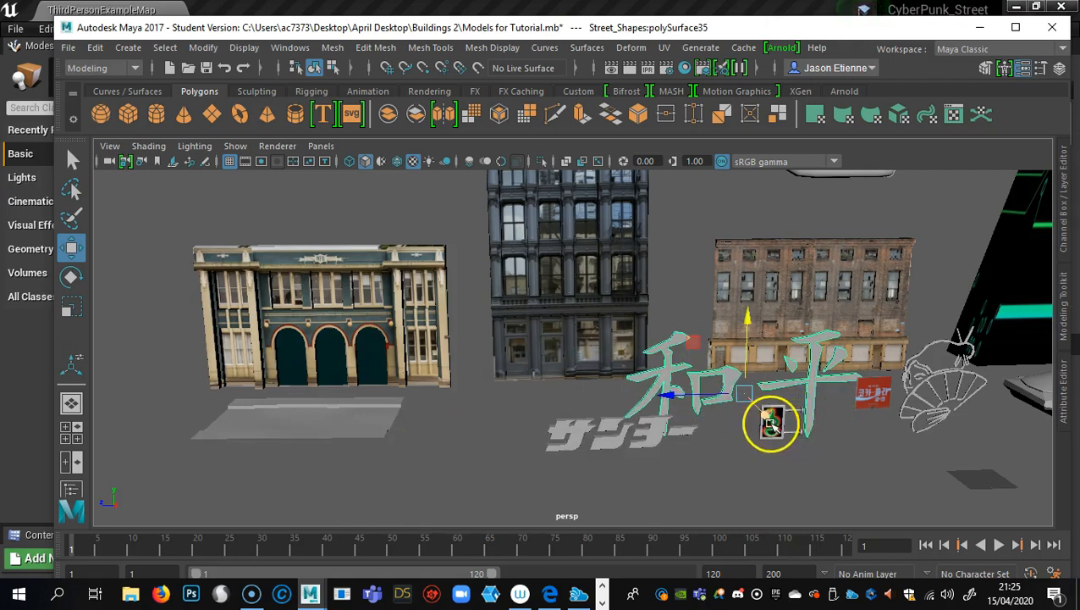
pyautogui.click(780, 423)
pyautogui.click(866, 393)
pyautogui.click(940, 383)
pyautogui.keyDown('alt'); pyautogui.moveTo(845, 414); pyautogui.dragTo(529, 453, button='middle'); pyautogui.keyUp('alt')
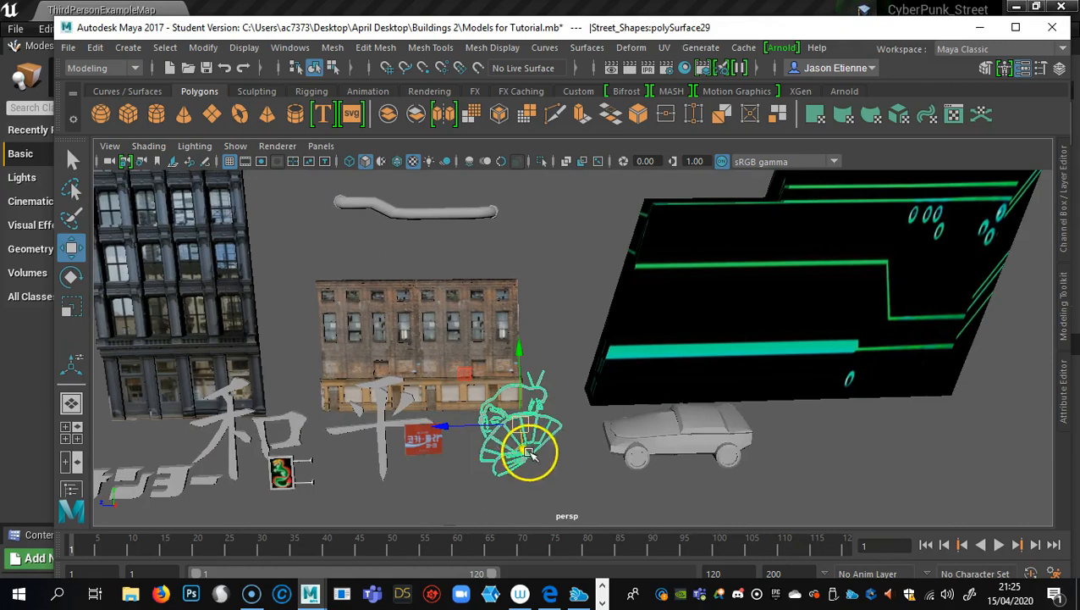
# Select the car beneath the circuit-board skyscraper and examine its side up close.
pyautogui.click(642, 430)
pyautogui.keyDown('alt'); pyautogui.moveTo(694, 441); pyautogui.dragTo(608, 410, button='middle'); pyautogui.keyUp('alt')
pyautogui.keyDown('alt'); pyautogui.moveTo(608, 409); pyautogui.dragTo(790, 415, button='right'); pyautogui.keyUp('alt')
pyautogui.keyDown('alt'); pyautogui.moveTo(790, 416); pyautogui.dragTo(573, 397); pyautogui.keyUp('alt')
pyautogui.keyDown('alt'); pyautogui.moveTo(528, 390); pyautogui.dragTo(902, 402, button='right'); pyautogui.keyUp('alt')
# Switch the car to face editing and select a strip of faces along the upper side of its body.
pyautogui.moveTo(526, 341); pyautogui.dragTo(514, 175, button='right')
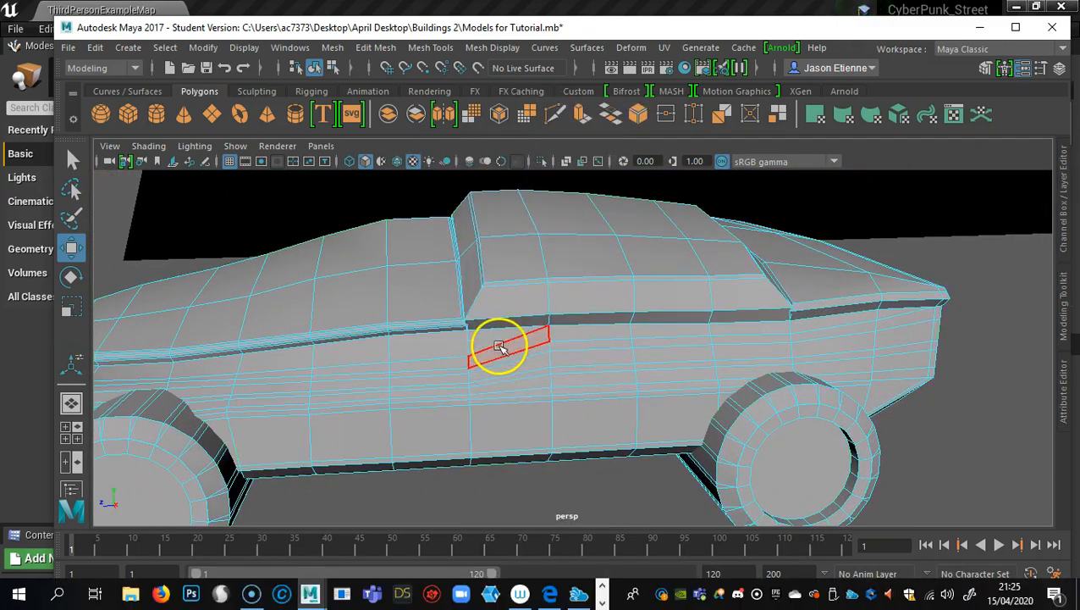
pyautogui.click(498, 347)
pyautogui.keyDown('shift'); pyautogui.click(611, 330); pyautogui.keyUp('shift')
pyautogui.keyDown('shift'); pyautogui.click(736, 331); pyautogui.keyUp('shift')
pyautogui.keyDown('shift'); pyautogui.click(738, 331); pyautogui.keyUp('shift')
pyautogui.keyDown('shift'); pyautogui.click(821, 321); pyautogui.keyUp('shift')
pyautogui.keyDown('shift'); pyautogui.click(888, 313); pyautogui.keyUp('shift')
pyautogui.keyDown('shift'); pyautogui.click(453, 363); pyautogui.keyUp('shift')
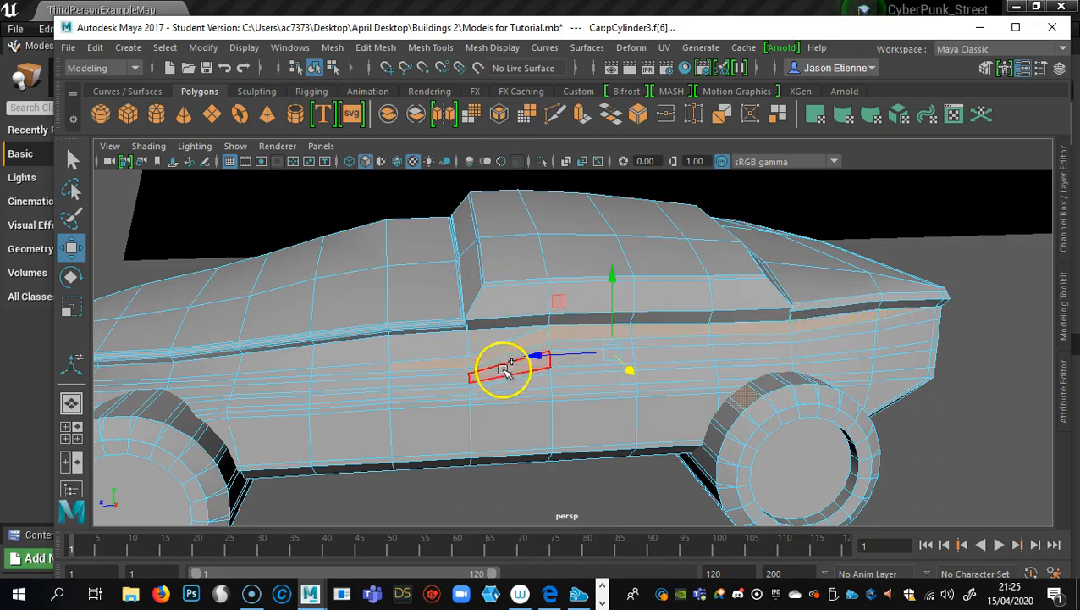
# Show the car's vertices and return it to Object Mode.
pyautogui.rightClick(491, 356)
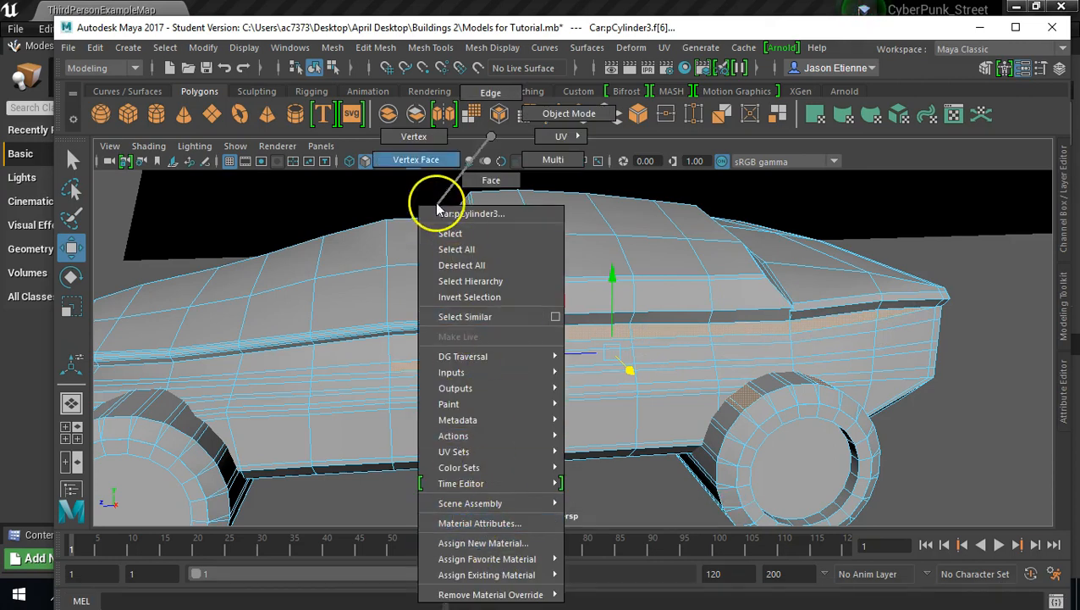
pyautogui.click(480, 133)
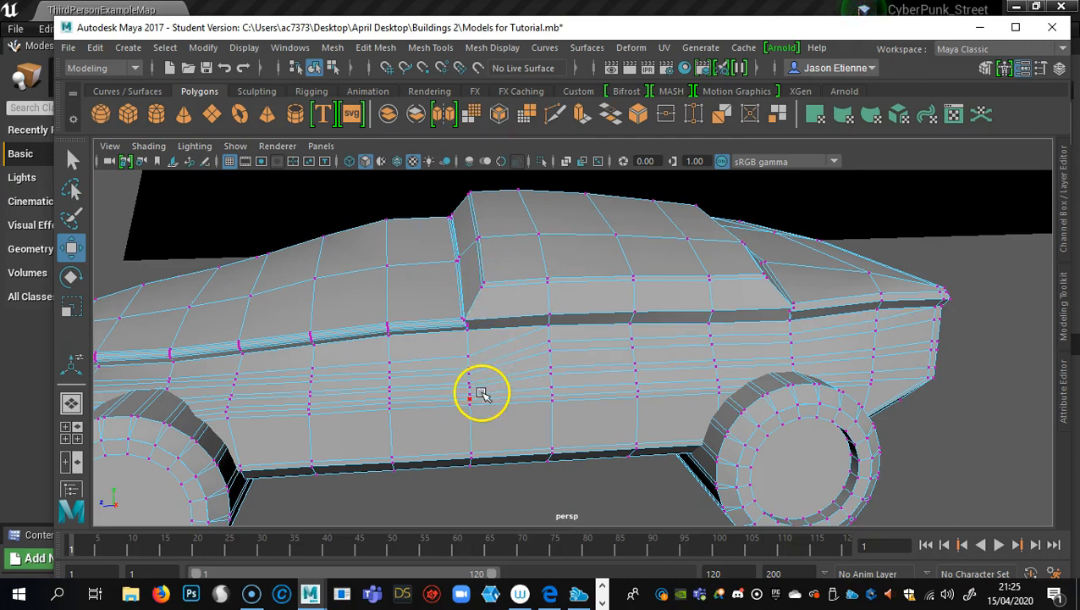
pyautogui.rightClick(621, 433)
pyautogui.click(677, 114)
# Examine the whole car and its wheels beside the fan figure, keeping the car selected.
pyautogui.keyDown('alt'); pyautogui.moveTo(659, 362); pyautogui.dragTo(165, 365, button='right'); pyautogui.keyUp('alt')
pyautogui.keyDown('alt'); pyautogui.moveTo(315, 345); pyautogui.dragTo(449, 378, button='middle'); pyautogui.keyUp('alt')
pyautogui.keyDown('alt'); pyautogui.moveTo(449, 378); pyautogui.dragTo(557, 431); pyautogui.keyUp('alt')
pyautogui.keyDown('alt'); pyautogui.moveTo(649, 467); pyautogui.dragTo(471, 418, button='right'); pyautogui.keyUp('alt')
pyautogui.keyDown('alt'); pyautogui.moveTo(591, 445); pyautogui.dragTo(409, 425, button='middle'); pyautogui.keyUp('alt')
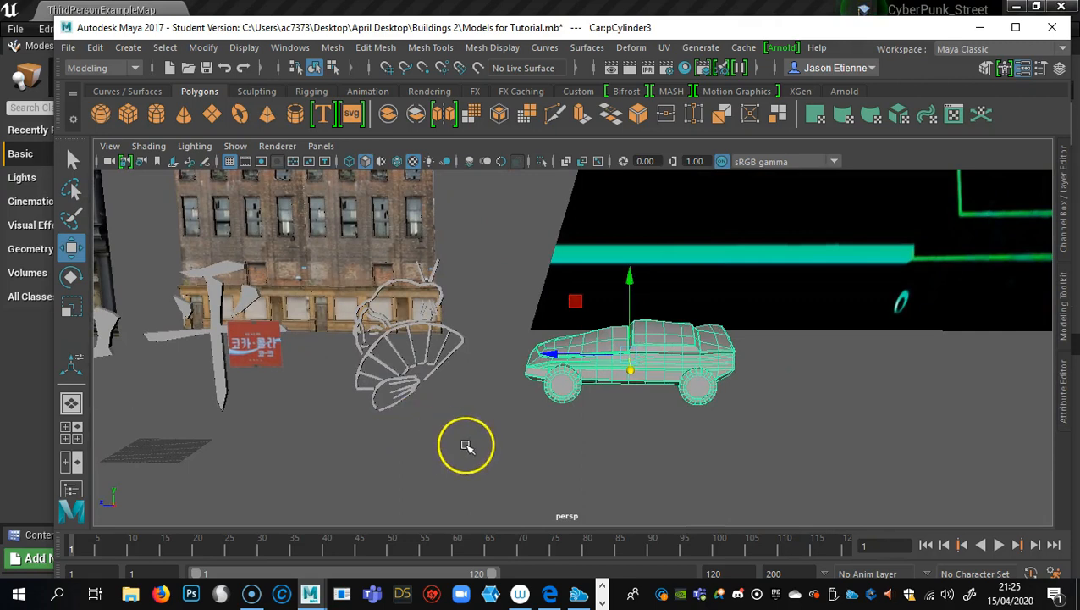
pyautogui.keyDown('alt'); pyautogui.moveTo(467, 446); pyautogui.dragTo(665, 430, button='right'); pyautogui.keyUp('alt')
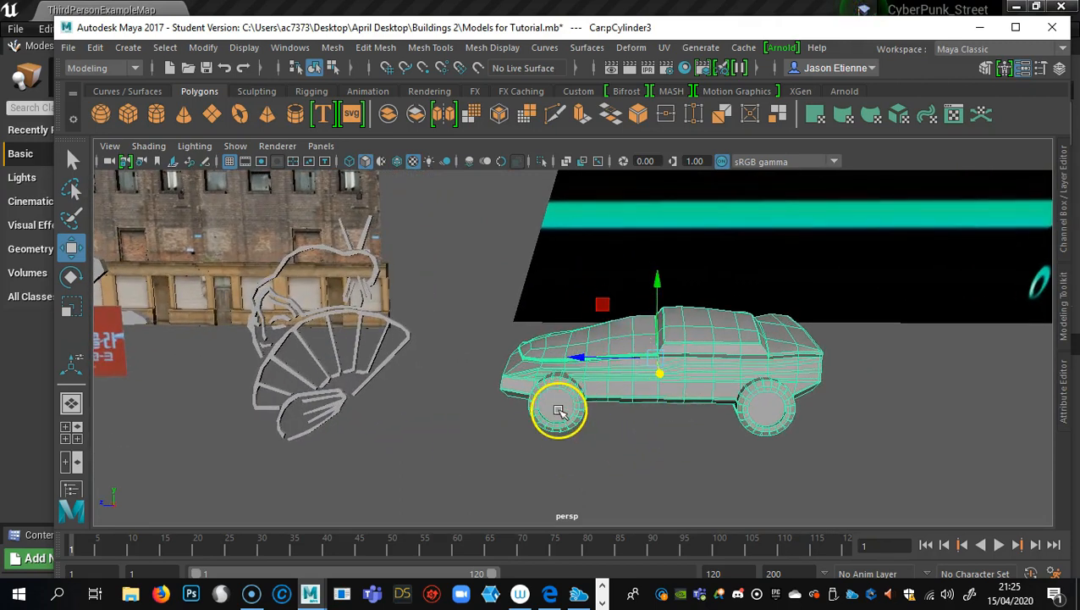
pyautogui.click(606, 415)
pyautogui.click(574, 409)
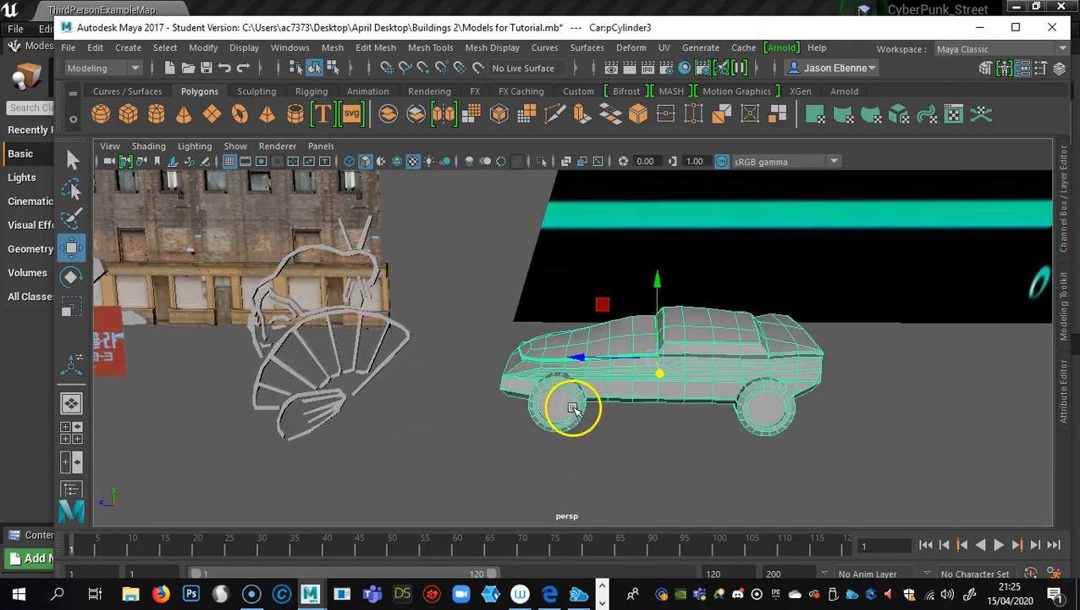
# Separate the selected car mesh into its individual parts.
pyautogui.keyDown('alt'); pyautogui.moveTo(571, 427); pyautogui.dragTo(508, 364); pyautogui.keyUp('alt')
pyautogui.click(242, 48)
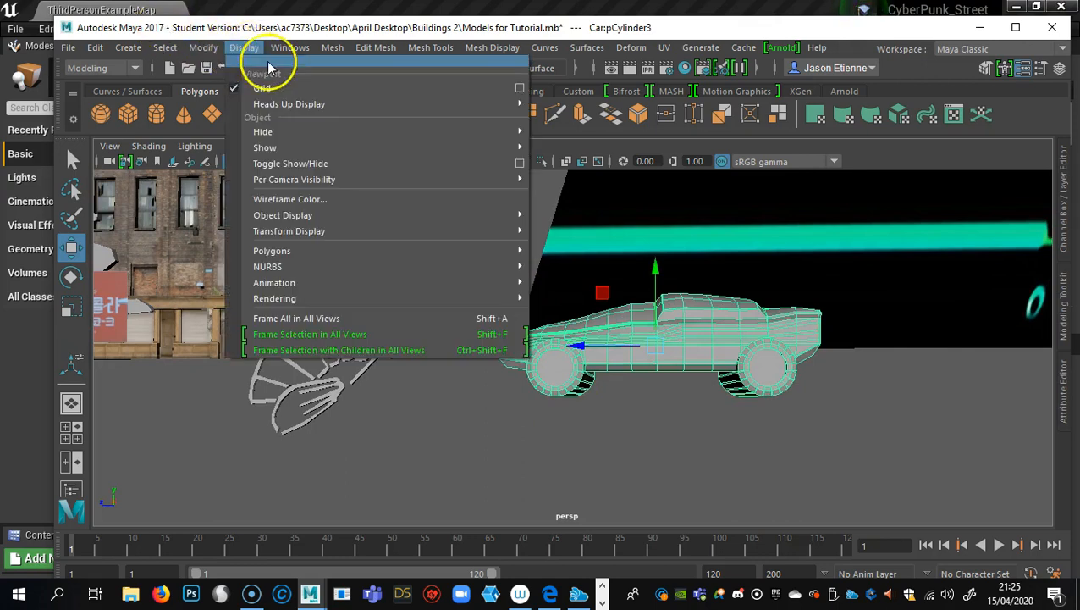
pyautogui.click(247, 49)
pyautogui.click(332, 48)
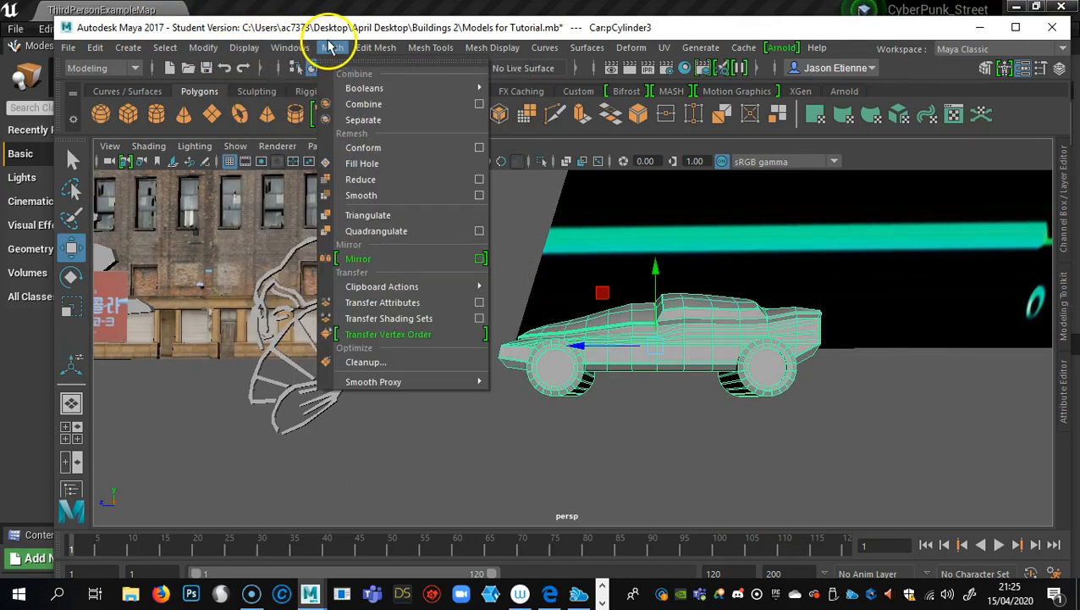
pyautogui.click(375, 120)
# Select the car's front wheel cylinder, try pulling it away from the body, and undo the move.
pyautogui.click(559, 387)
pyautogui.keyDown('alt'); pyautogui.moveTo(597, 430); pyautogui.dragTo(563, 597); pyautogui.keyUp('alt')
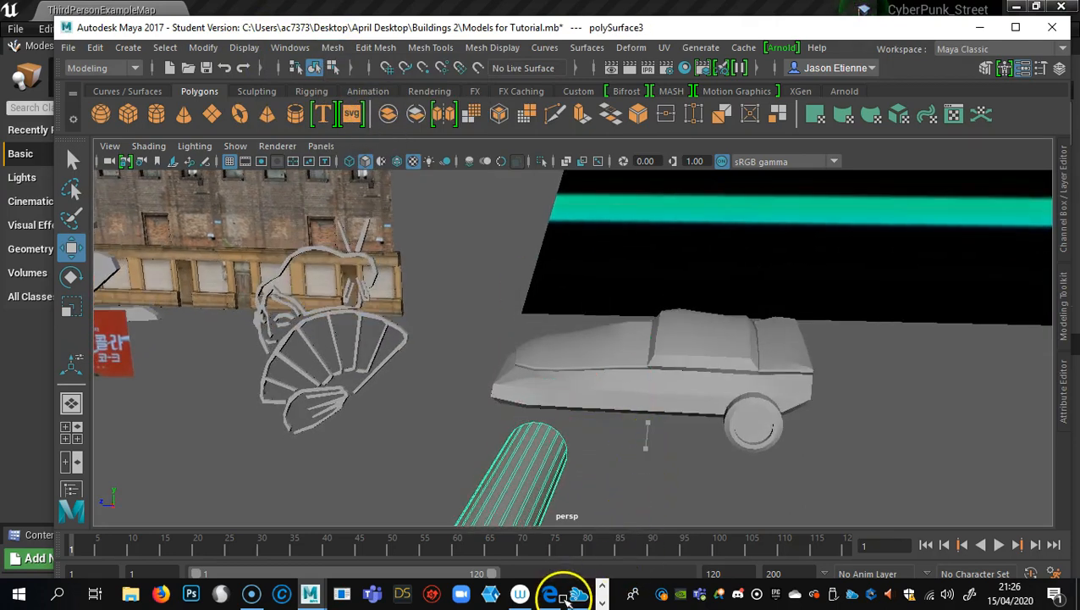
pyautogui.keyDown('alt'); pyautogui.moveTo(643, 485); pyautogui.dragTo(698, 467); pyautogui.keyUp('alt')
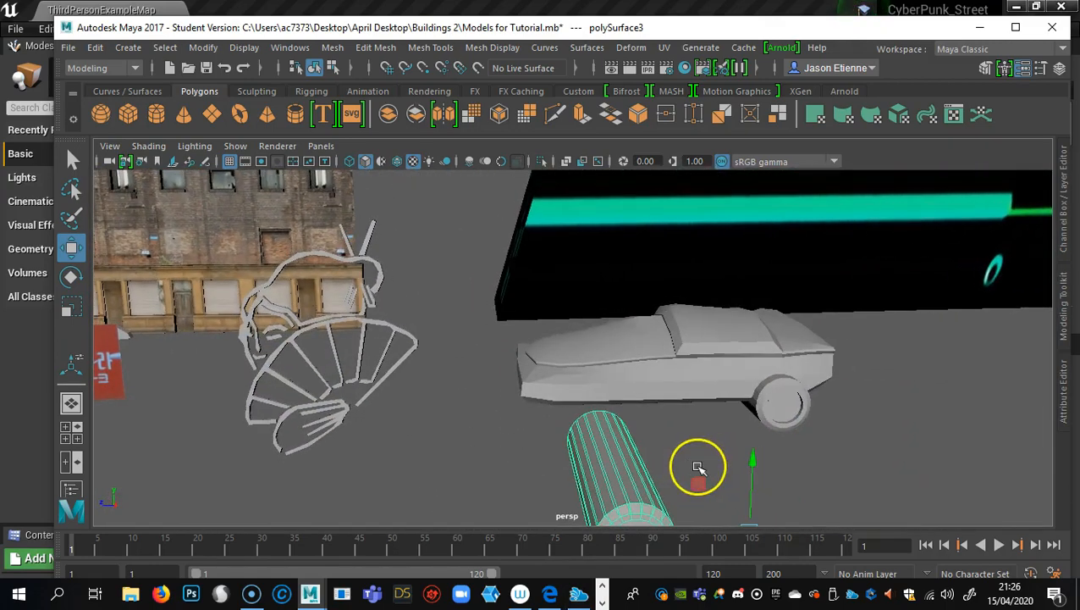
pyautogui.hotkey('ctrl', 'z')
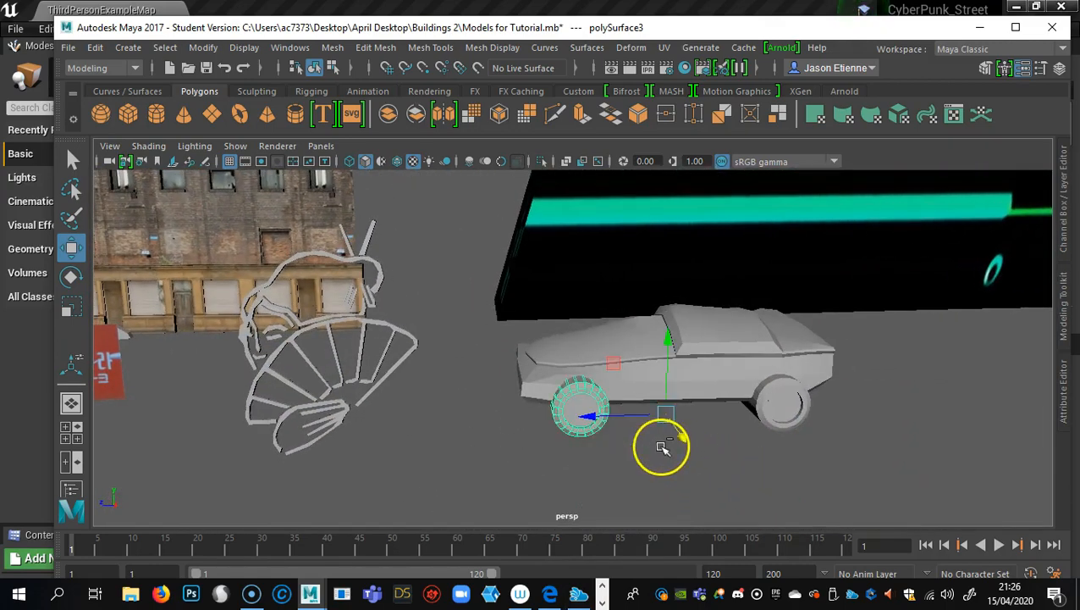
# Create a new polygon plane at the centre of the scene grid.
pyautogui.keyDown('alt'); pyautogui.moveTo(395, 455); pyautogui.dragTo(593, 366, button='middle'); pyautogui.keyUp('alt')
pyautogui.keyDown('alt'); pyautogui.moveTo(593, 366); pyautogui.dragTo(568, 362); pyautogui.keyUp('alt')
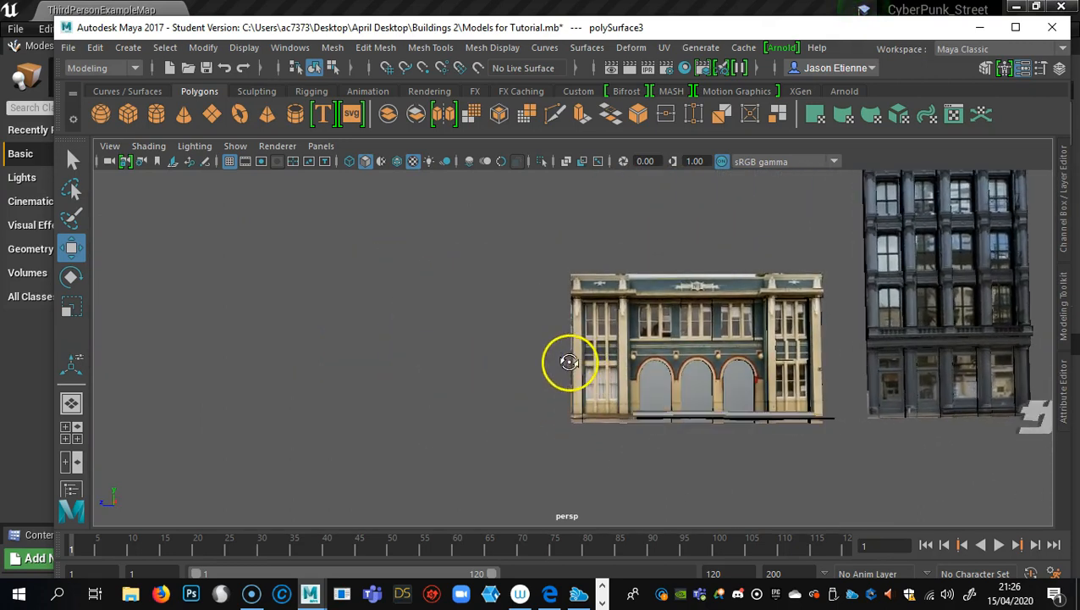
pyautogui.click(224, 129)
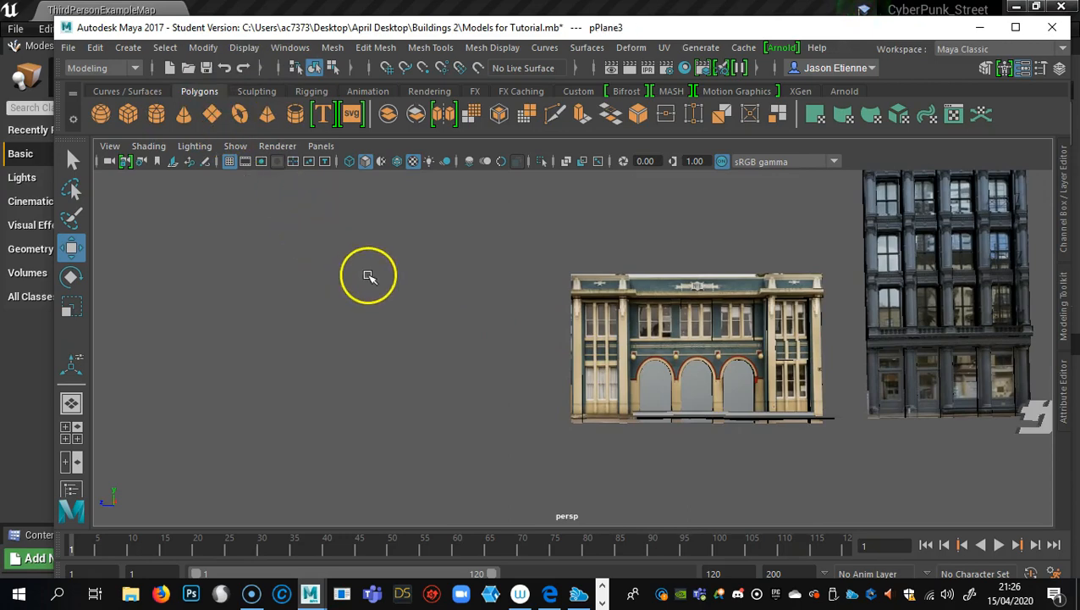
pyautogui.keyDown('alt'); pyautogui.moveTo(903, 433); pyautogui.dragTo(520, 389, button='middle'); pyautogui.keyUp('alt')
pyautogui.keyDown('alt'); pyautogui.moveTo(520, 389); pyautogui.dragTo(601, 447); pyautogui.keyUp('alt')
pyautogui.keyDown('alt'); pyautogui.moveTo(710, 439); pyautogui.dragTo(647, 322, button='middle'); pyautogui.keyUp('alt')
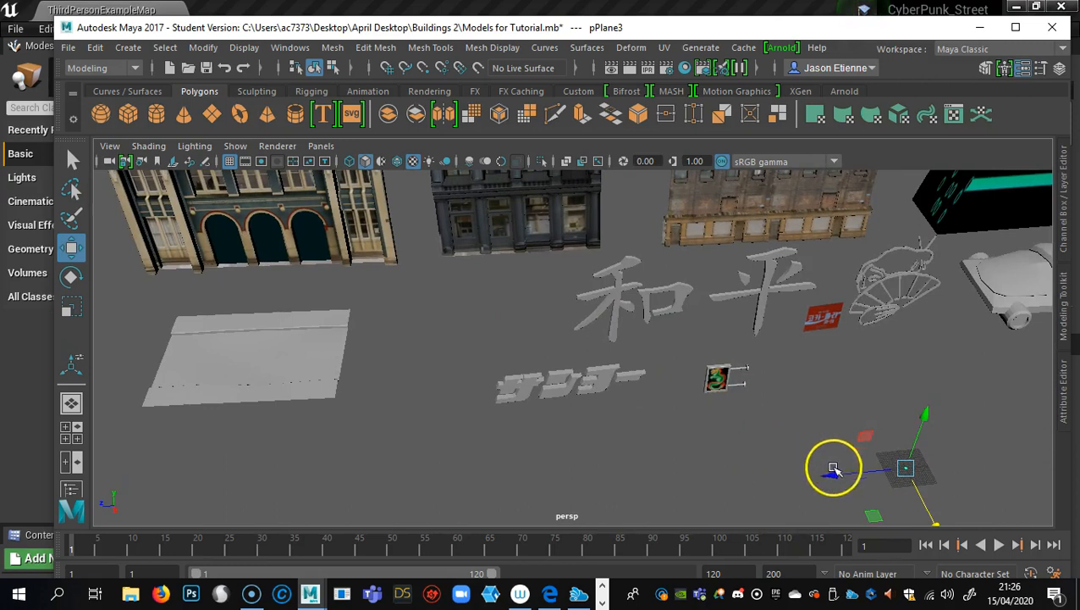
pyautogui.keyDown('alt'); pyautogui.moveTo(903, 467); pyautogui.dragTo(383, 381, button='middle'); pyautogui.keyUp('alt')
pyautogui.keyDown('alt'); pyautogui.moveTo(465, 398); pyautogui.dragTo(819, 371, button='right'); pyautogui.keyUp('alt')
pyautogui.keyDown('alt'); pyautogui.moveTo(255, 390); pyautogui.dragTo(651, 354, button='middle'); pyautogui.keyUp('alt')
pyautogui.keyDown('alt'); pyautogui.moveTo(651, 354); pyautogui.dragTo(699, 394); pyautogui.keyUp('alt')
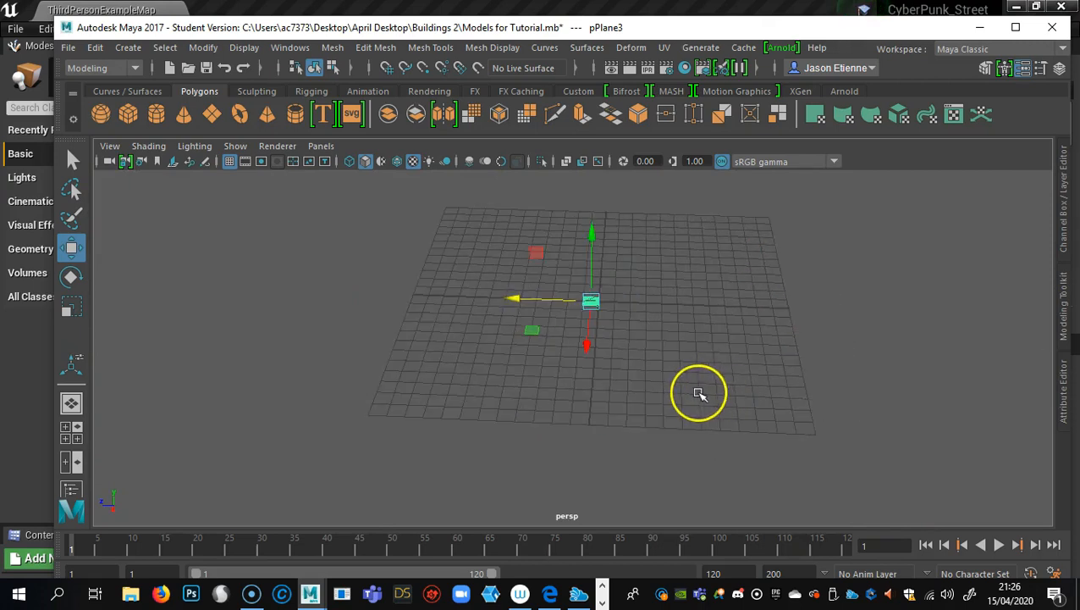
pyautogui.press('f')
# Rotate the new dragon-textured plane about -86 degrees around Z so it stands upright.
pyautogui.keyDown('alt'); pyautogui.moveTo(535, 464); pyautogui.dragTo(566, 429); pyautogui.keyUp('alt')
pyautogui.keyDown('alt'); pyautogui.moveTo(586, 445); pyautogui.dragTo(432, 407, button='right'); pyautogui.keyUp('alt')
pyautogui.keyDown('alt'); pyautogui.moveTo(497, 401); pyautogui.dragTo(495, 447, button='middle'); pyautogui.keyUp('alt')
pyautogui.press('e')
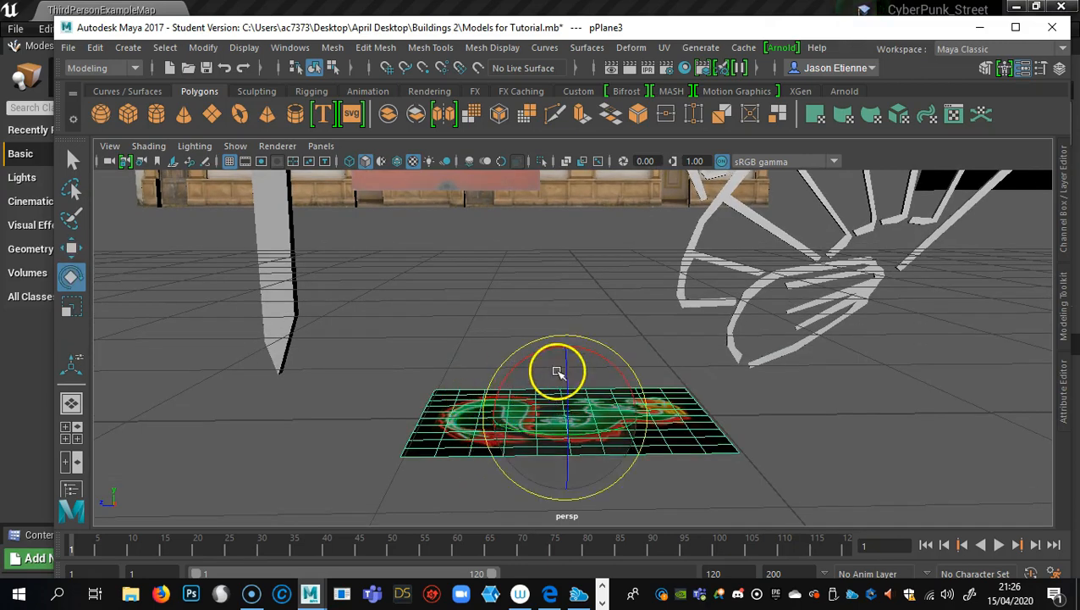
pyautogui.moveTo(572, 381); pyautogui.dragTo(572, 470)
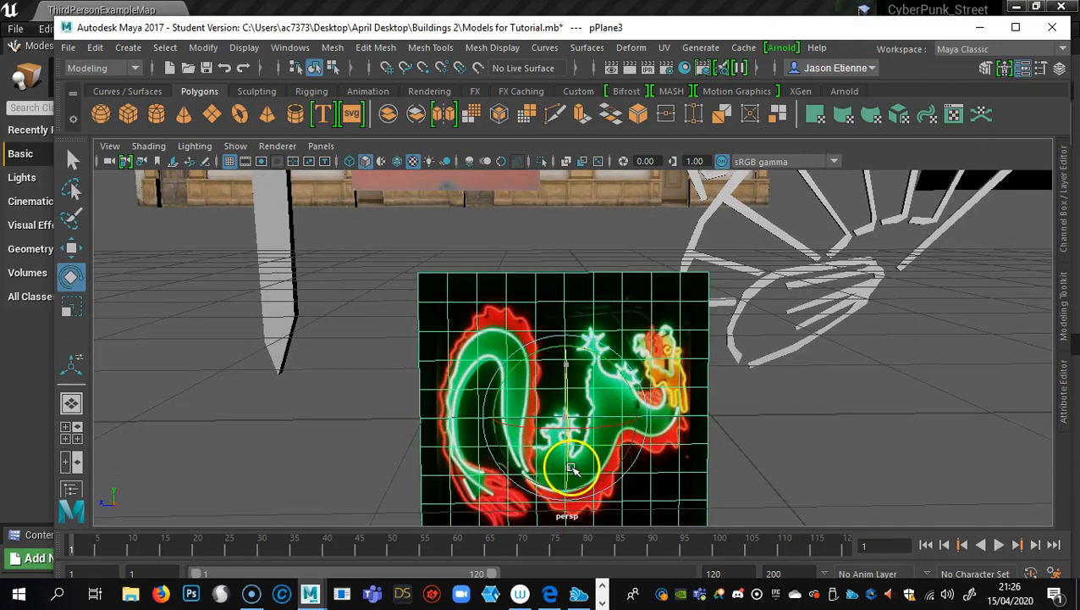
# Enlarge the upright plane to a scale of about 19.5 in X, 12.5 in Y and 15.6 in Z.
pyautogui.keyDown('alt'); pyautogui.moveTo(707, 456); pyautogui.dragTo(369, 381, button='right'); pyautogui.keyUp('alt')
pyautogui.keyDown('alt'); pyautogui.moveTo(579, 378); pyautogui.dragTo(606, 415, button='middle'); pyautogui.keyUp('alt')
pyautogui.keyDown('alt'); pyautogui.moveTo(721, 431); pyautogui.dragTo(663, 427, button='right'); pyautogui.keyUp('alt')
pyautogui.press('r')
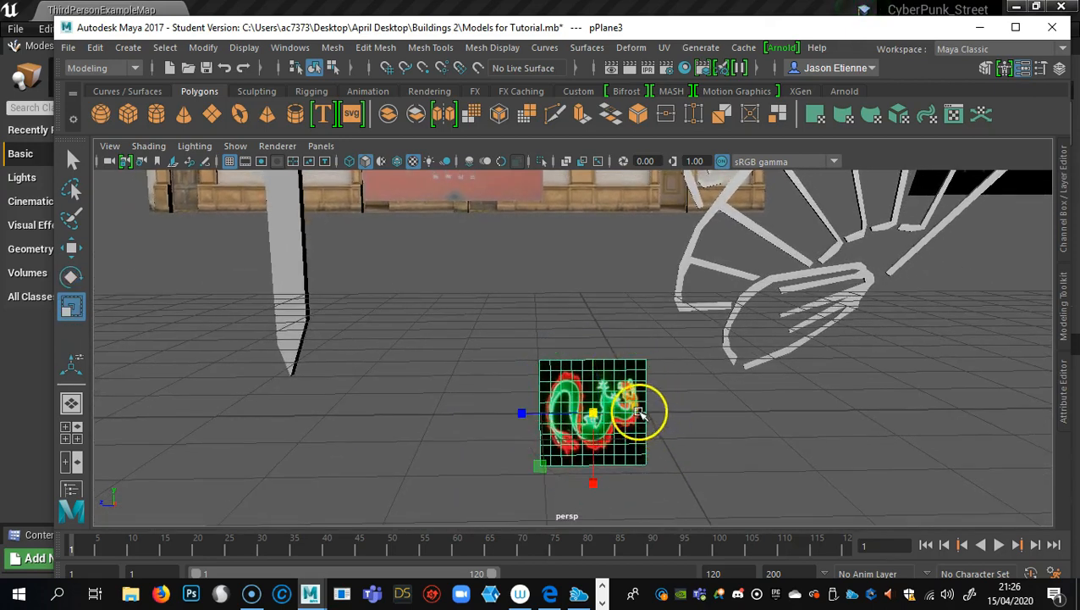
pyautogui.moveTo(593, 413); pyautogui.dragTo(890, 422)
pyautogui.keyDown('alt'); pyautogui.moveTo(796, 420); pyautogui.dragTo(362, 333, button='right'); pyautogui.keyUp('alt')
pyautogui.keyDown('alt'); pyautogui.moveTo(687, 363); pyautogui.dragTo(650, 366, button='middle'); pyautogui.keyUp('alt')
pyautogui.keyDown('alt'); pyautogui.moveTo(669, 392); pyautogui.dragTo(718, 399, button='right'); pyautogui.keyUp('alt')
pyautogui.moveTo(547, 378); pyautogui.dragTo(756, 379)
pyautogui.keyDown('alt'); pyautogui.moveTo(849, 412); pyautogui.dragTo(562, 372, button='right'); pyautogui.keyUp('alt')
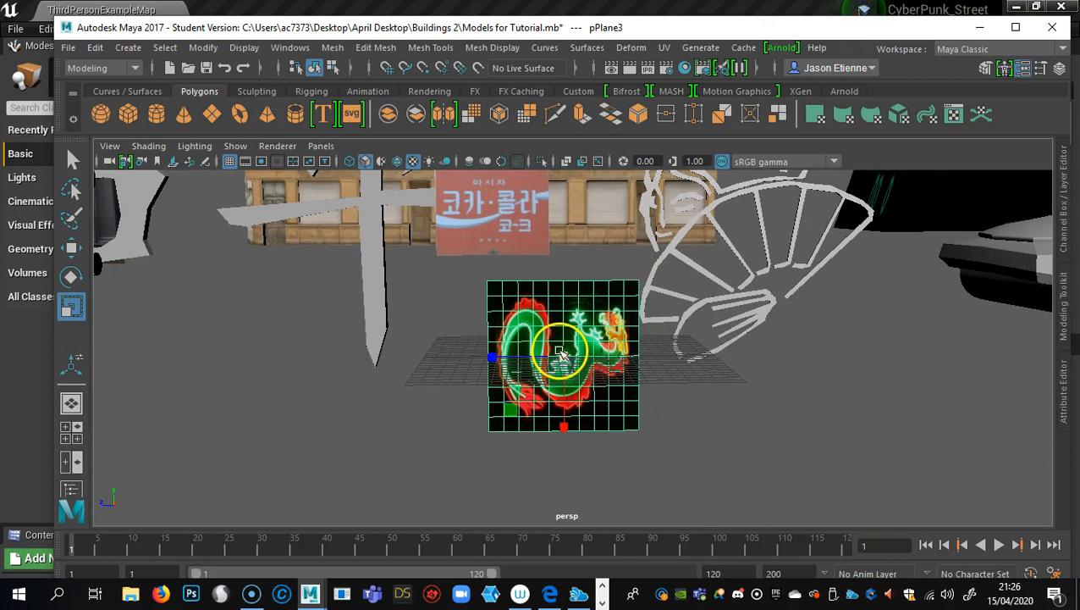
pyautogui.moveTo(565, 427); pyautogui.dragTo(563, 464)
pyautogui.moveTo(498, 359); pyautogui.dragTo(466, 358)
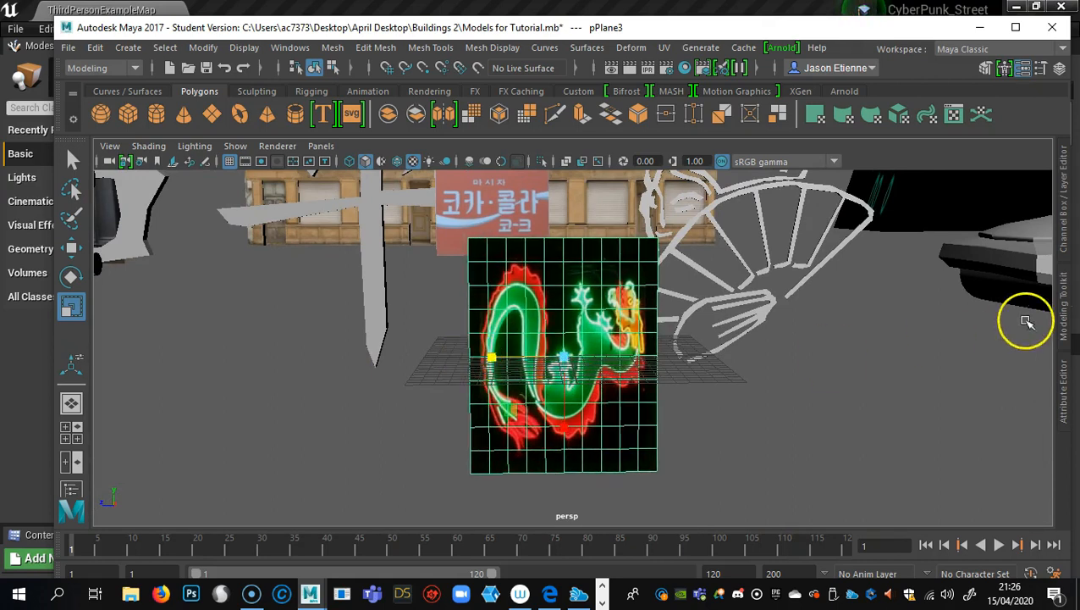
# Set the plane's Subdivisions Width and Subdivisions Height to 1.
pyautogui.click(1065, 188)
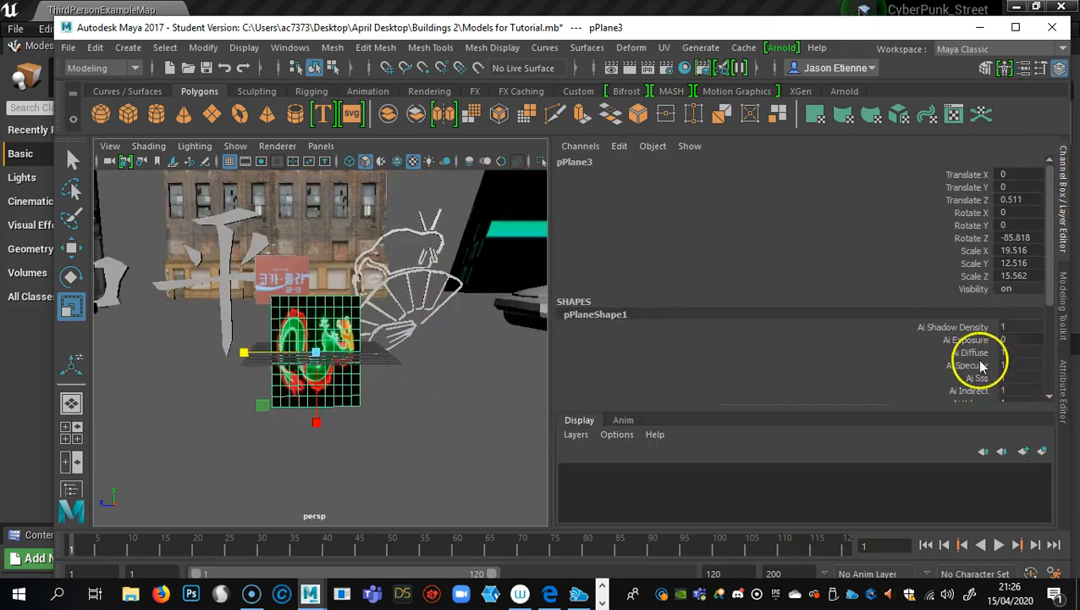
pyautogui.scroll(-5, 982, 364)
pyautogui.click(580, 388)
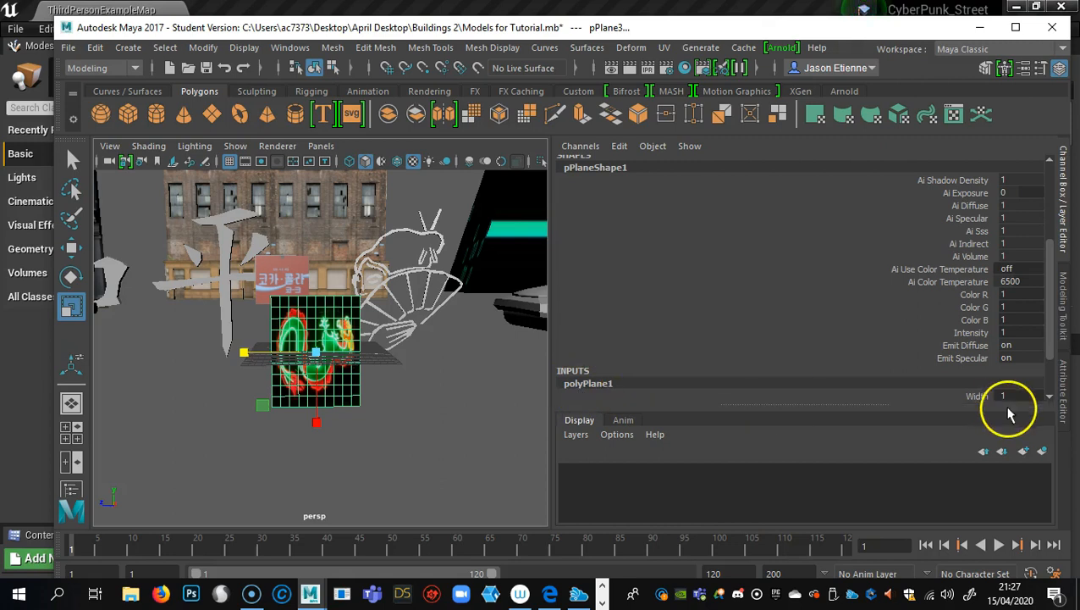
pyautogui.scroll(-3, 1008, 373)
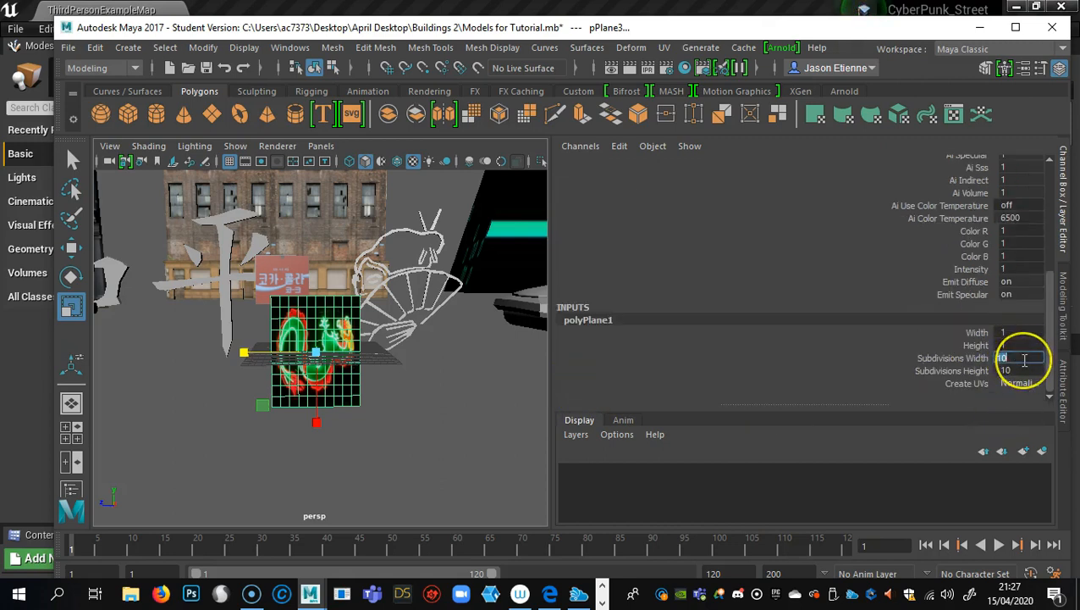
pyautogui.click(1035, 370)
pyautogui.write('1')
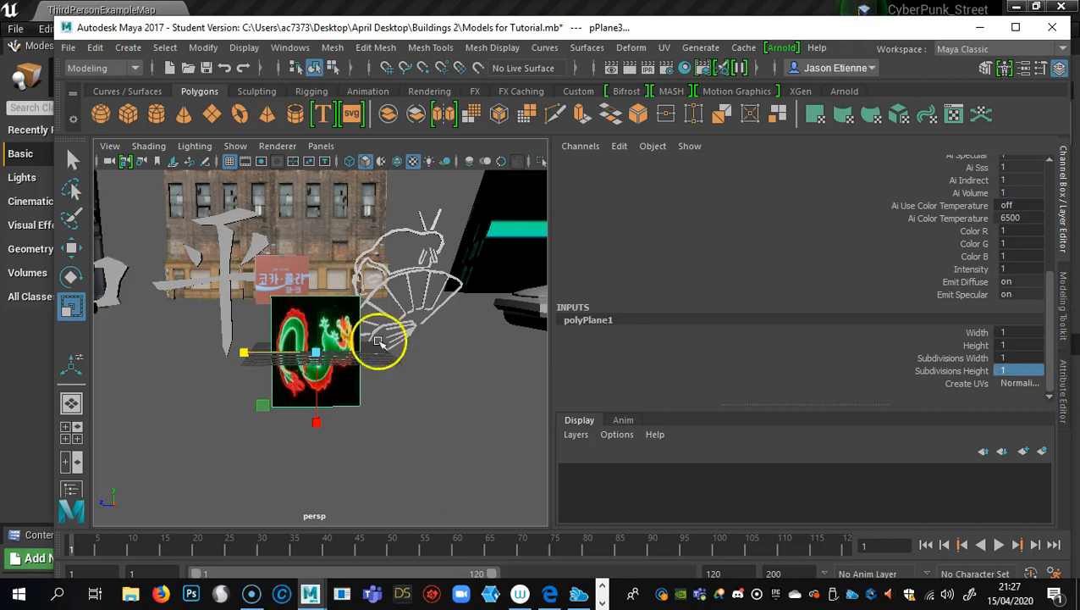
# Assign a new Lambert material to the plane and show the material's attributes.
pyautogui.rightClick(345, 330)
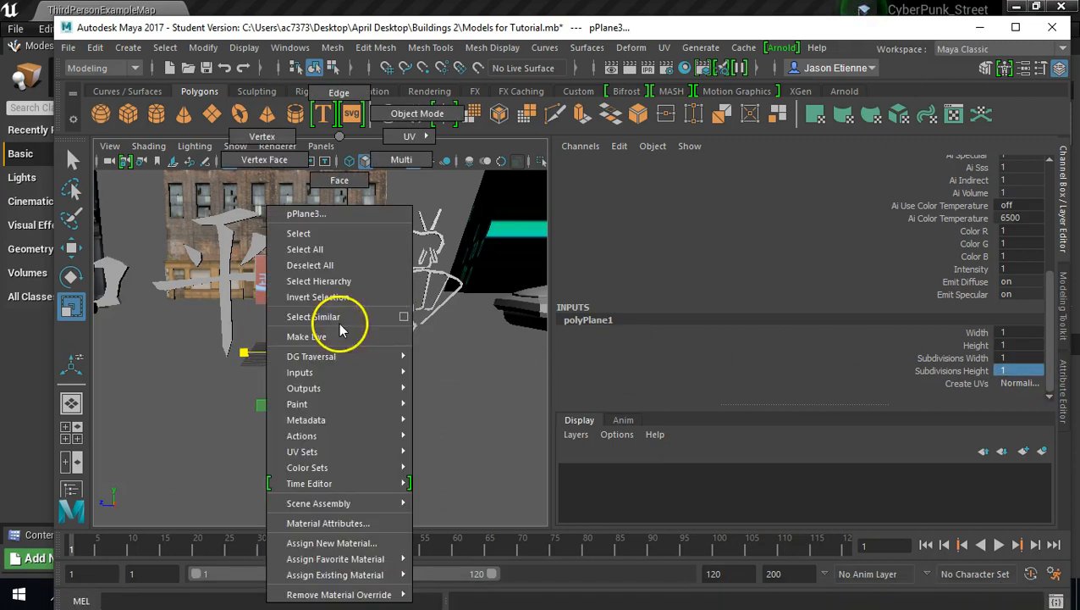
pyautogui.click(338, 545)
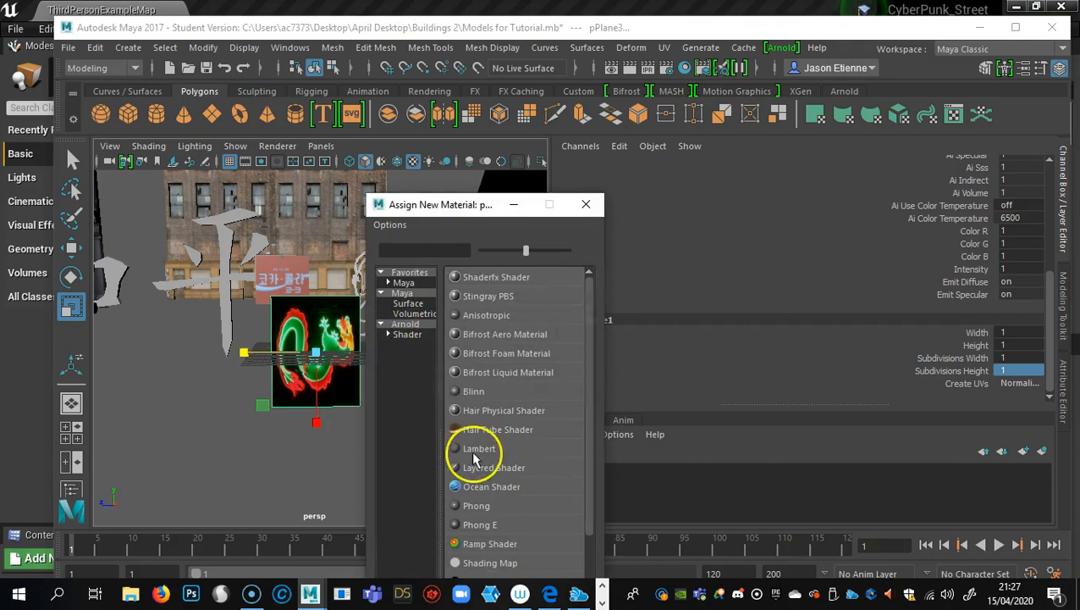
pyautogui.click(462, 449)
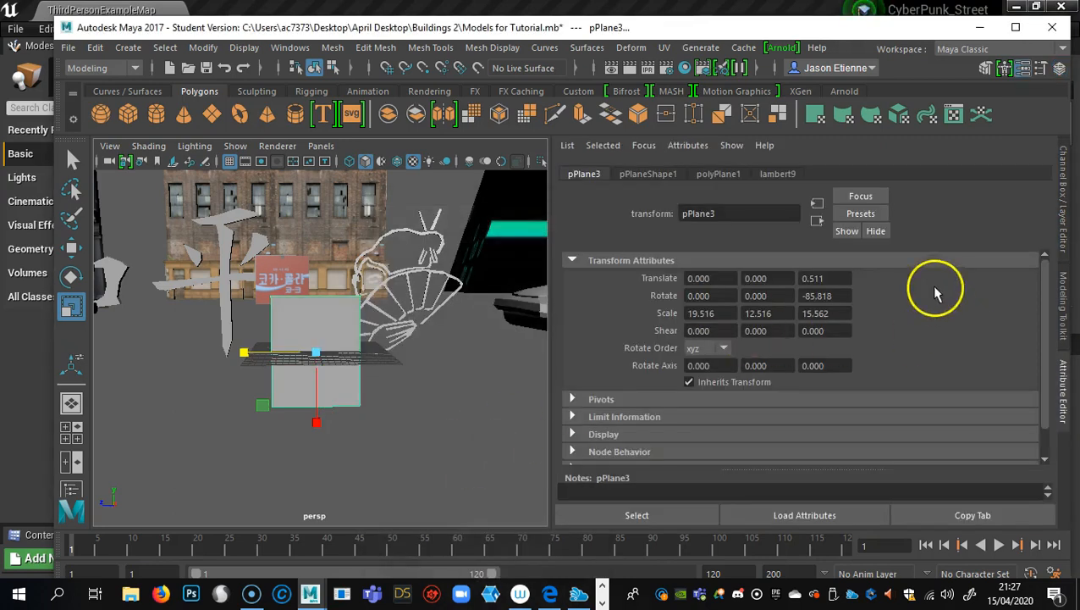
pyautogui.click(778, 174)
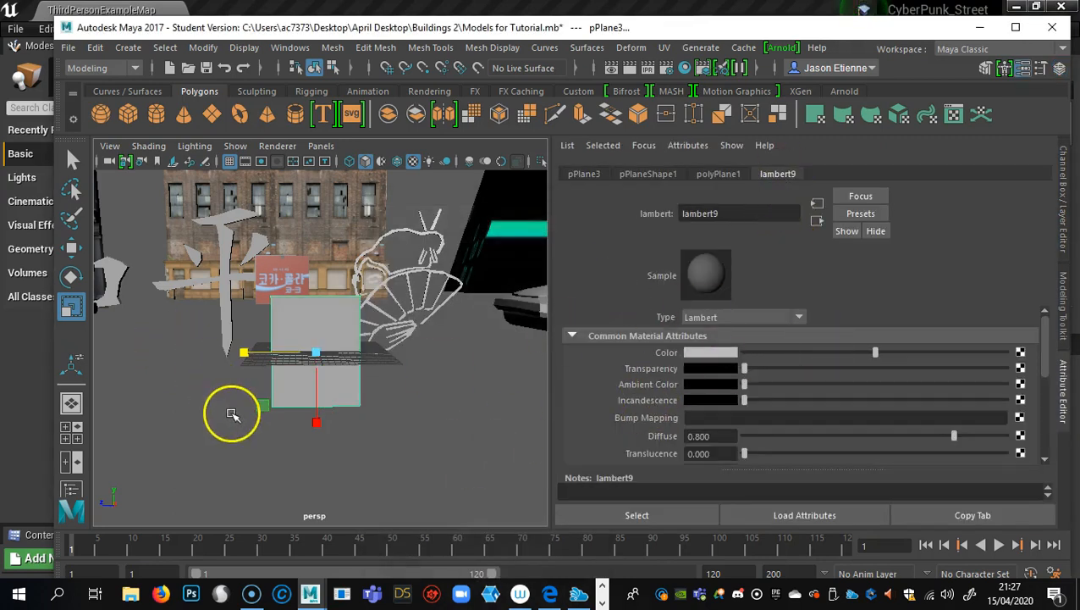
pyautogui.keyDown('alt'); pyautogui.moveTo(228, 416); pyautogui.dragTo(289, 427); pyautogui.keyUp('alt')
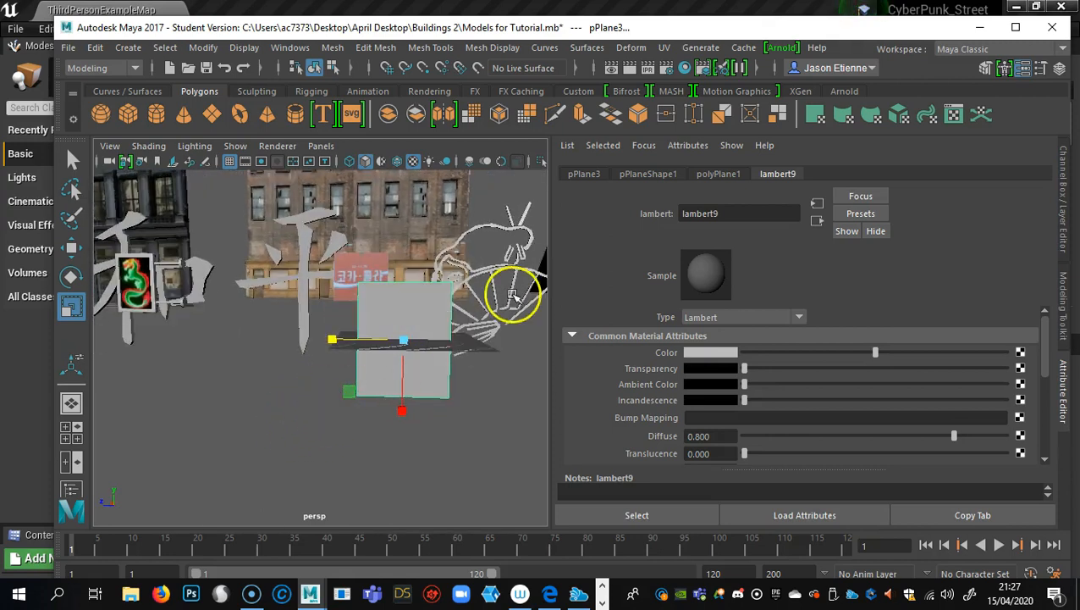
pyautogui.click(64, 48)
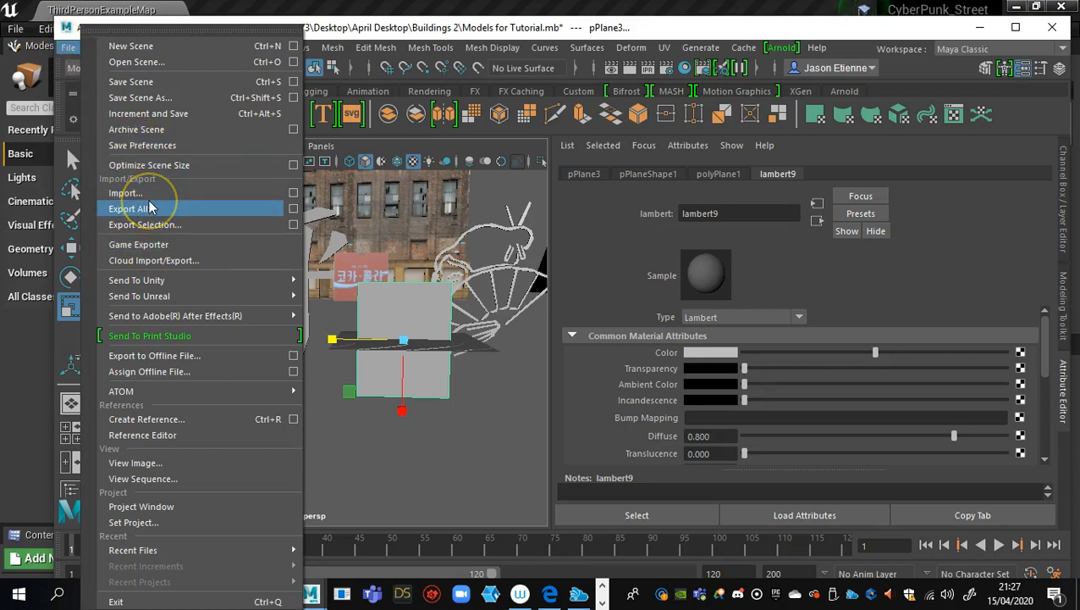
pyautogui.click(1008, 254)
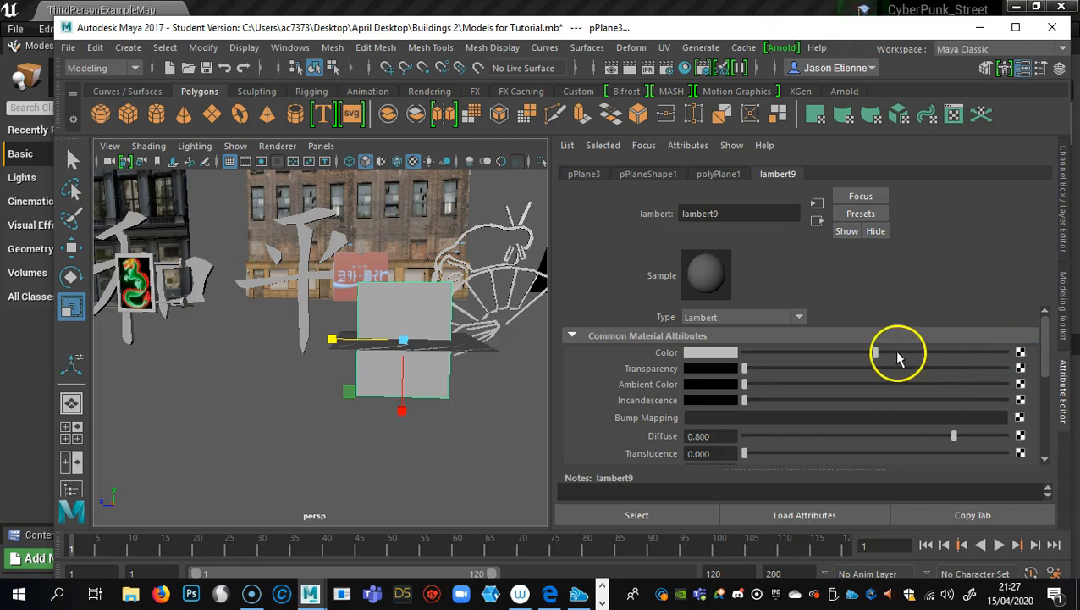
# Connect a File texture to the Lambert material's Color and load BuildingsIndustrial0125_600.jpg from the Desktop.
pyautogui.click(1021, 353)
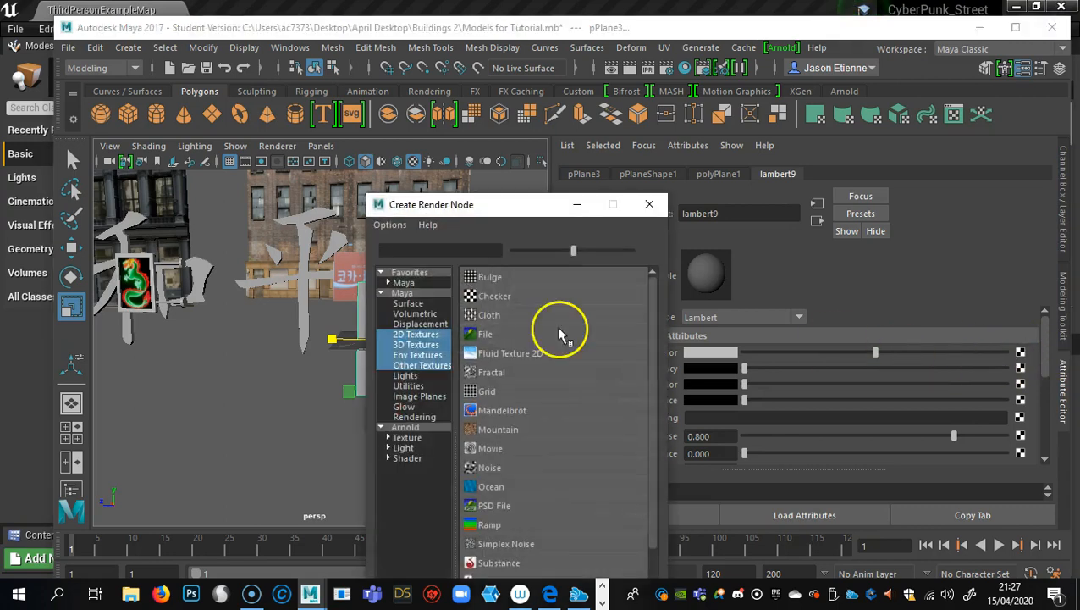
pyautogui.click(511, 335)
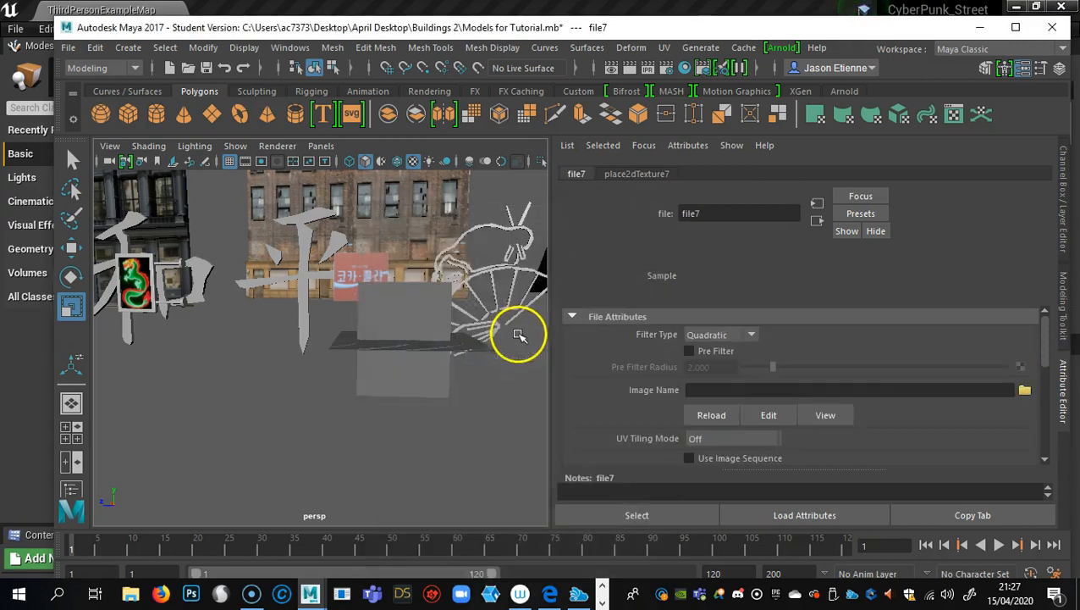
pyautogui.click(1024, 389)
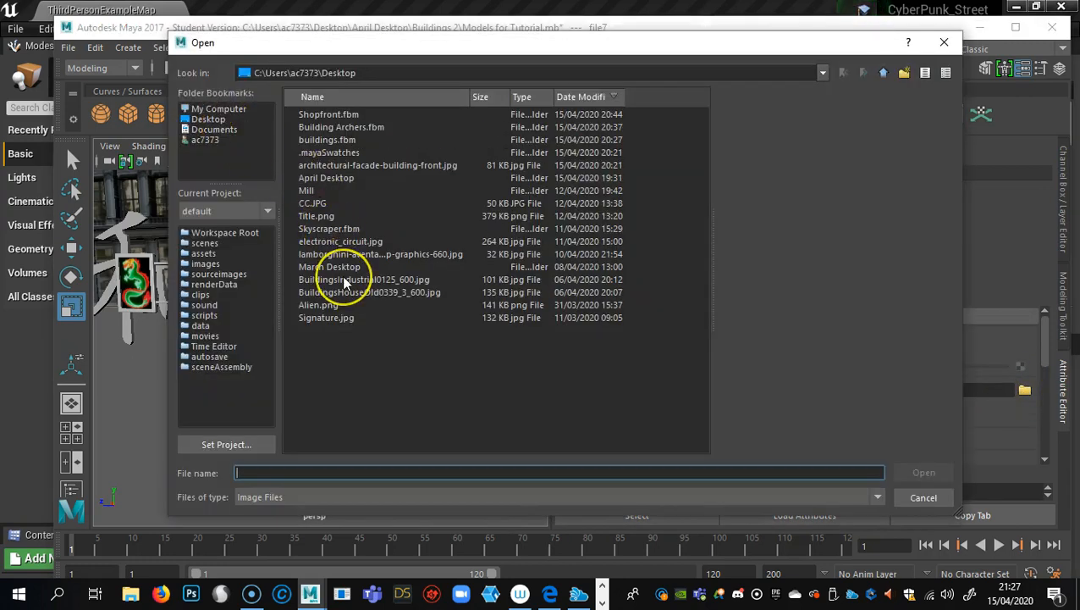
pyautogui.click(344, 280)
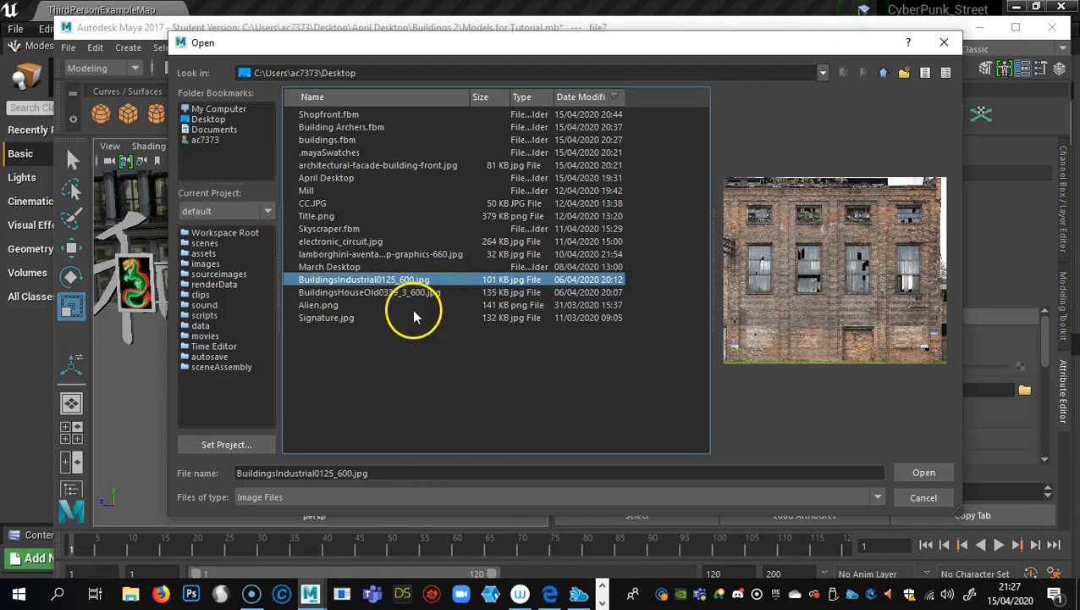
pyautogui.click(367, 291)
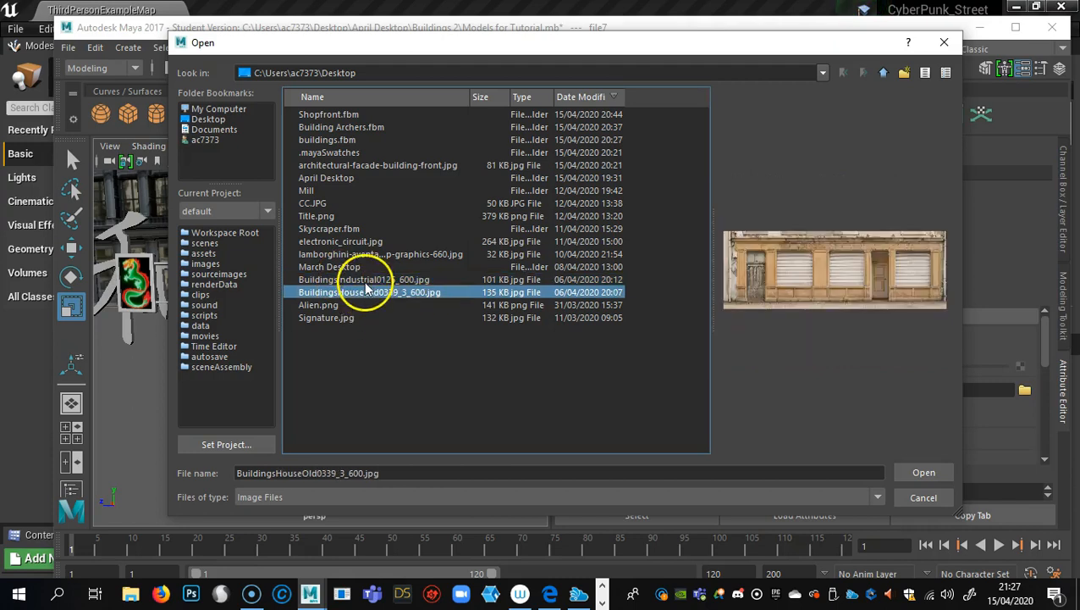
pyautogui.click(364, 280)
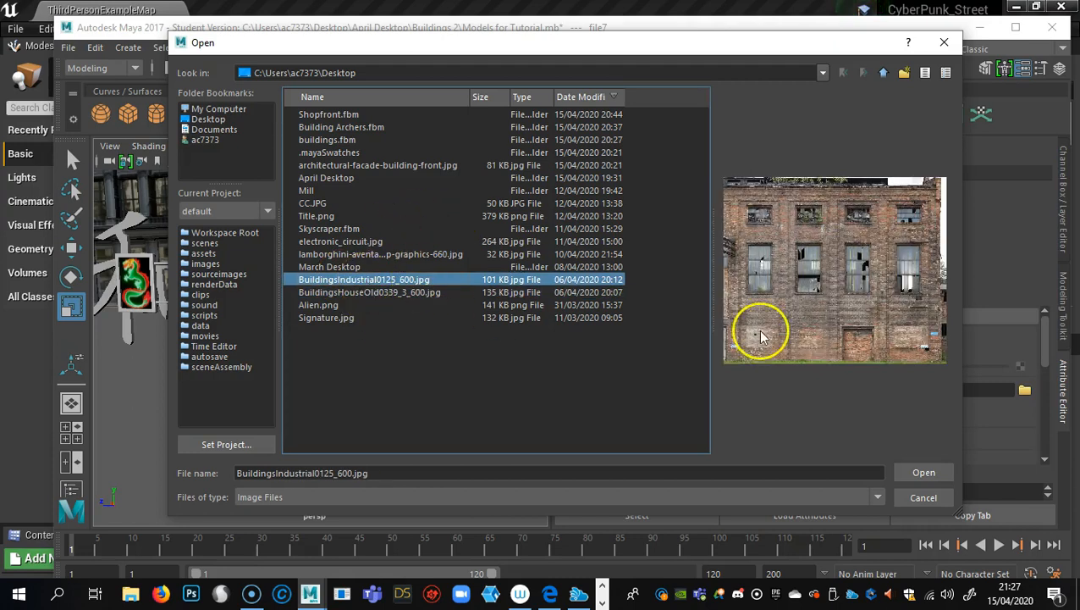
pyautogui.click(931, 473)
# Select the textured plane's face and apply a planar UV projection to it.
pyautogui.keyDown('alt'); pyautogui.moveTo(410, 393); pyautogui.dragTo(401, 277); pyautogui.keyUp('alt')
pyautogui.click(352, 306)
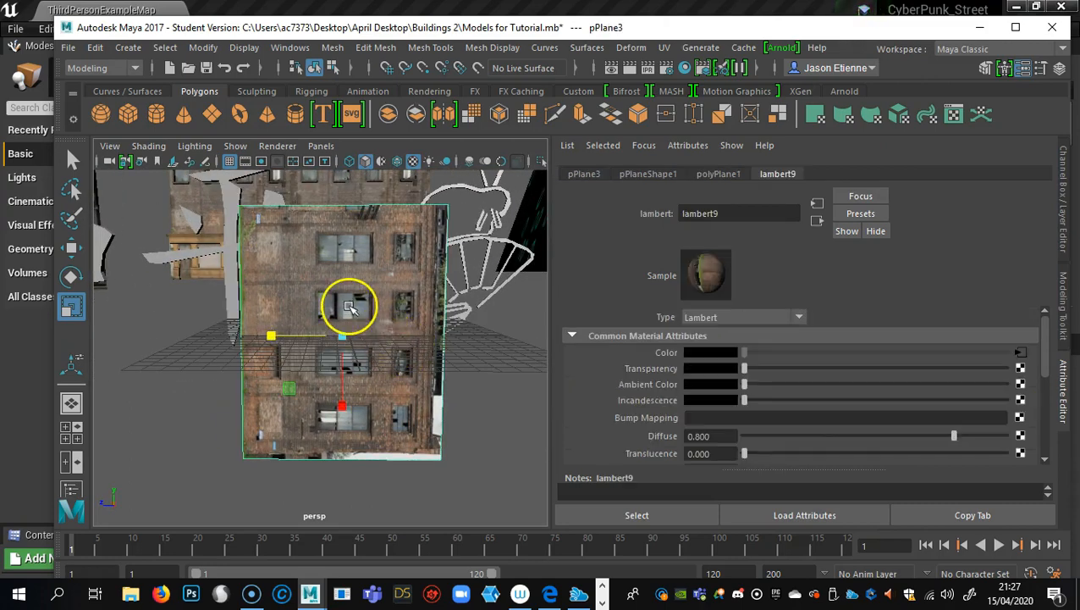
pyautogui.rightClick(350, 313)
pyautogui.click(339, 180)
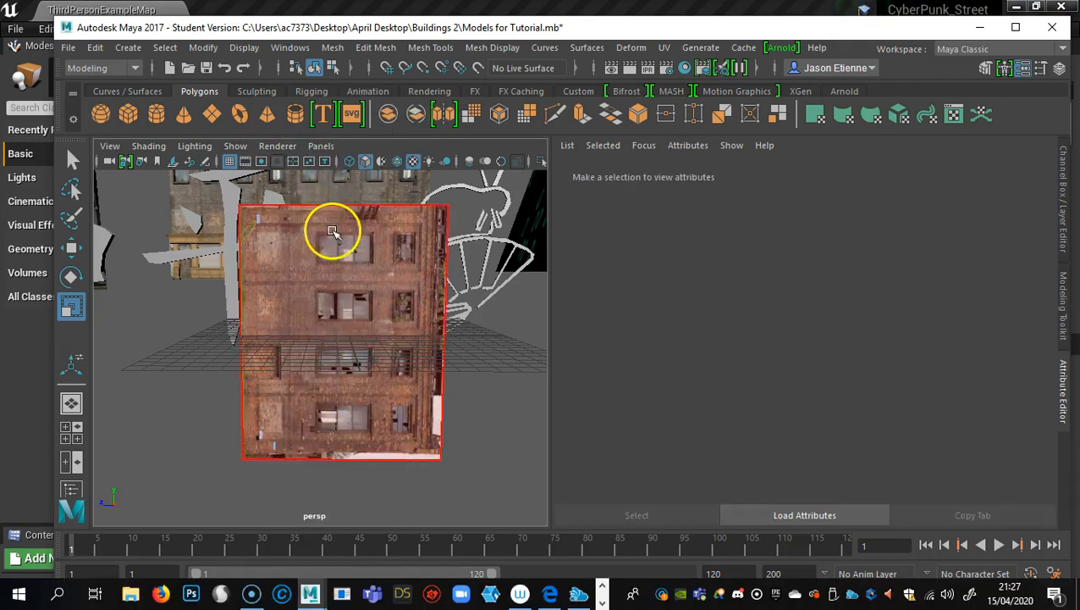
pyautogui.click(333, 228)
pyautogui.click(664, 47)
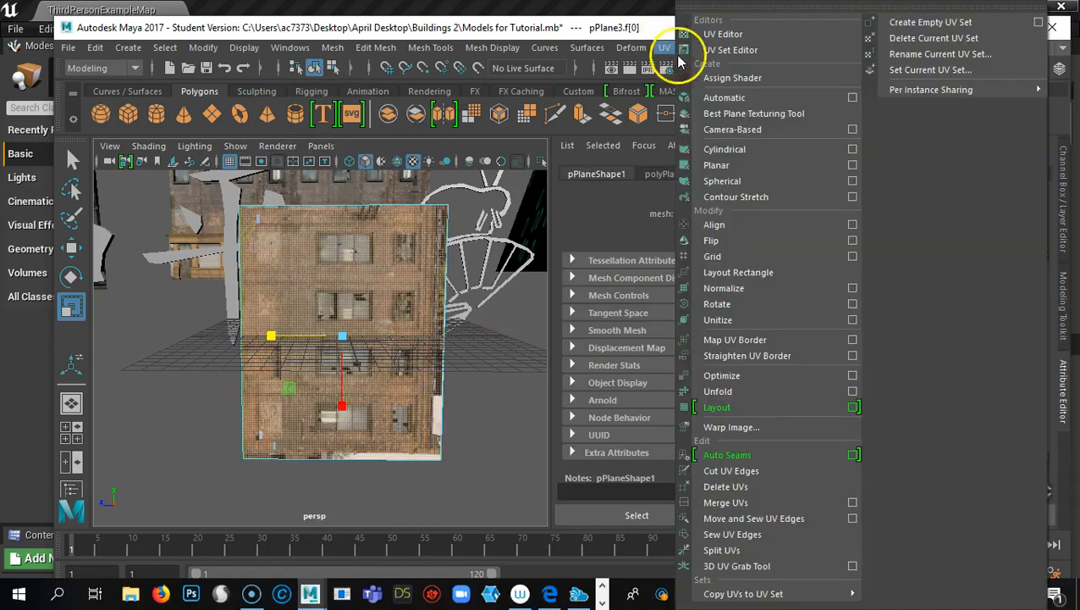
pyautogui.click(718, 165)
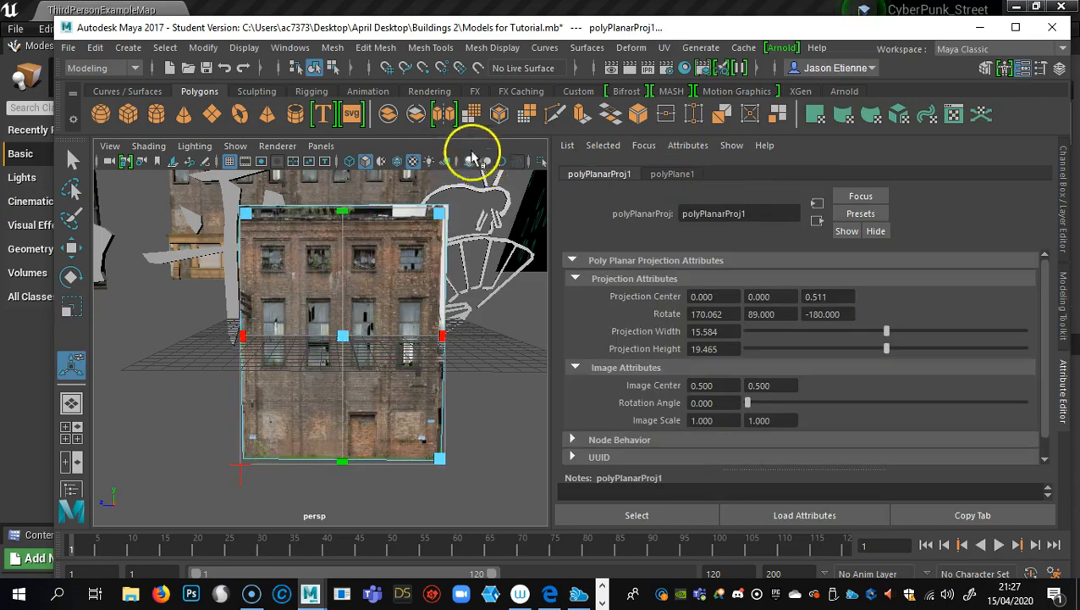
# Open the UV Editor and resize its window so it sits beside the perspective viewport.
pyautogui.click(664, 48)
pyautogui.click(716, 61)
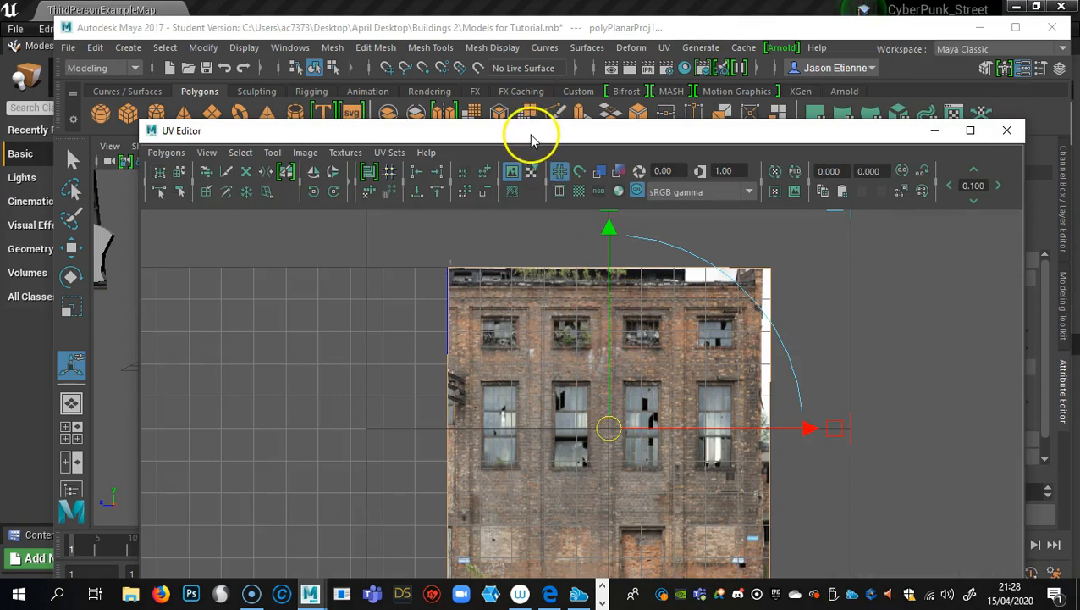
pyautogui.scroll(-1, 603, 233)
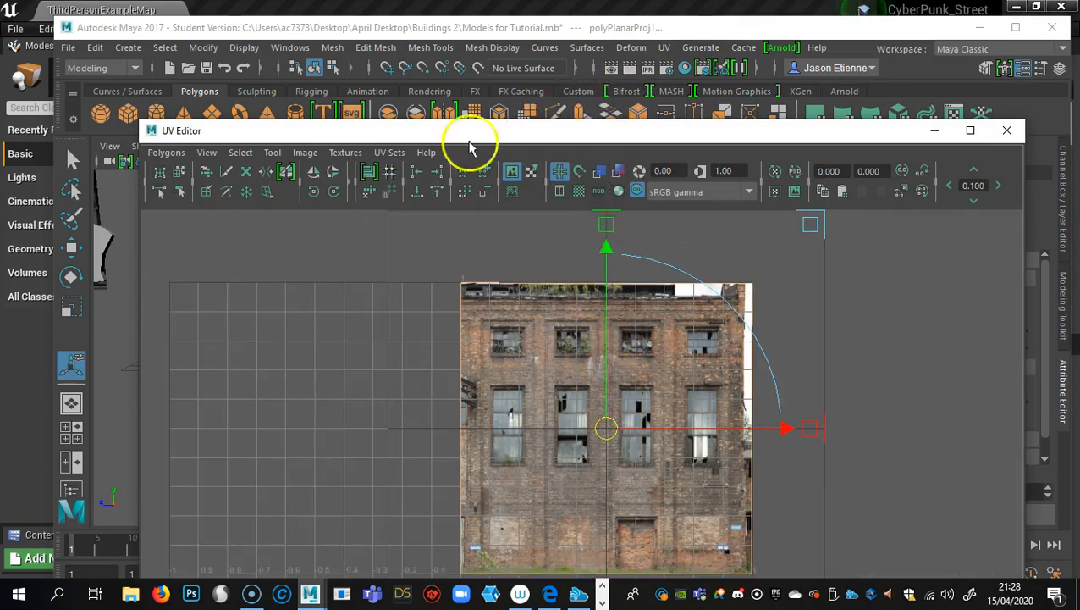
pyautogui.moveTo(136, 131); pyautogui.dragTo(539, 148)
pyautogui.moveTo(632, 137); pyautogui.dragTo(622, 80)
# Align the face's UV shell with the building photo and scale it down uniformly to sit just inside the image edges.
pyautogui.moveTo(888, 373); pyautogui.dragTo(890, 367)
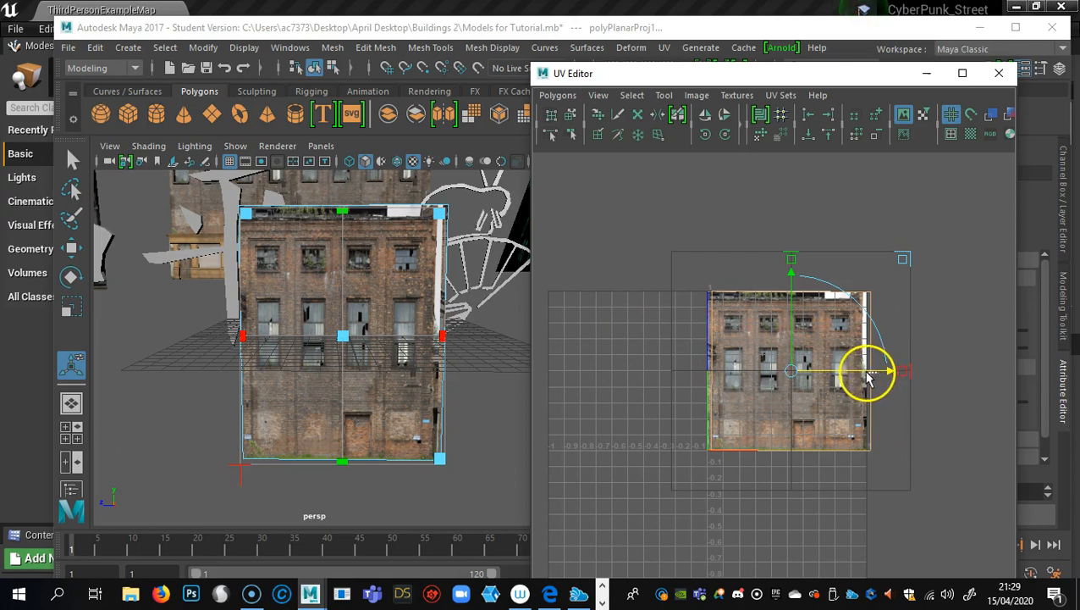
pyautogui.moveTo(889, 373)
pyautogui.mouseDown()
pyautogui.moveTo(878, 374)
pyautogui.moveTo(887, 378)
pyautogui.mouseUp()
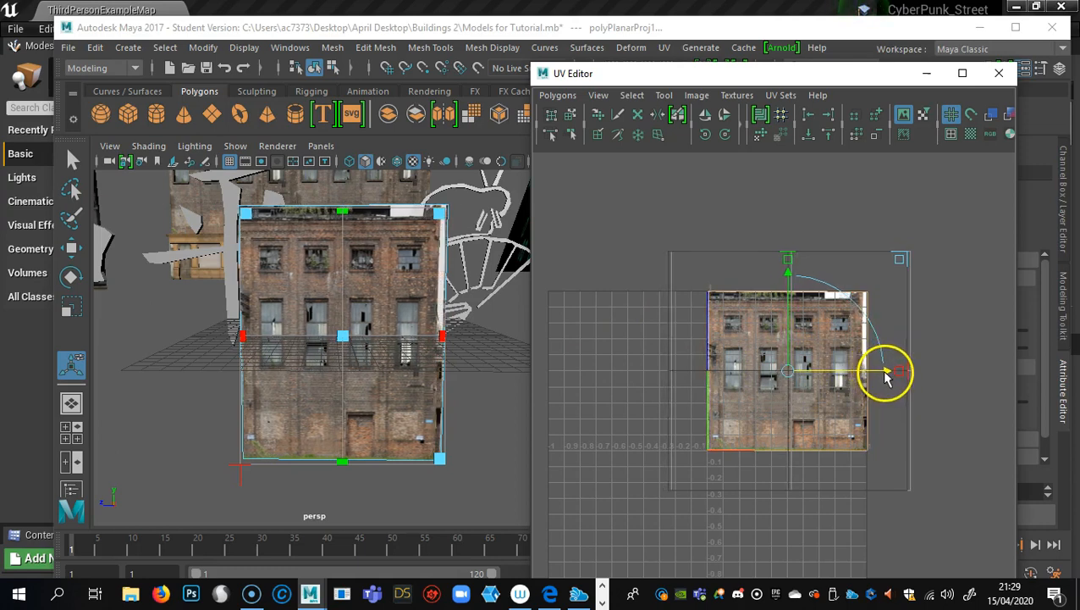
pyautogui.press('r')
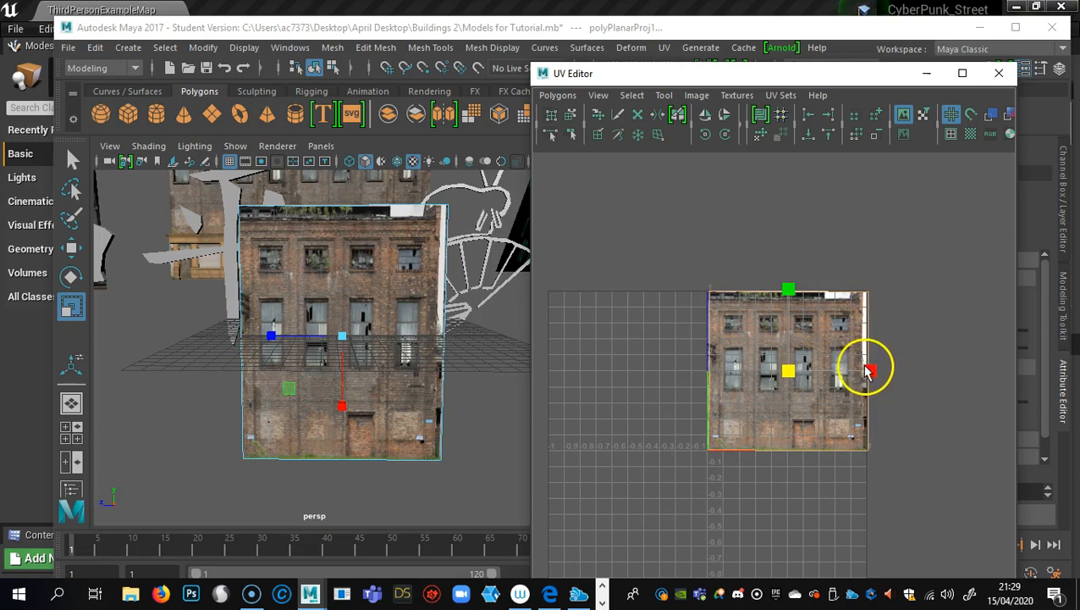
pyautogui.moveTo(788, 367); pyautogui.dragTo(787, 371)
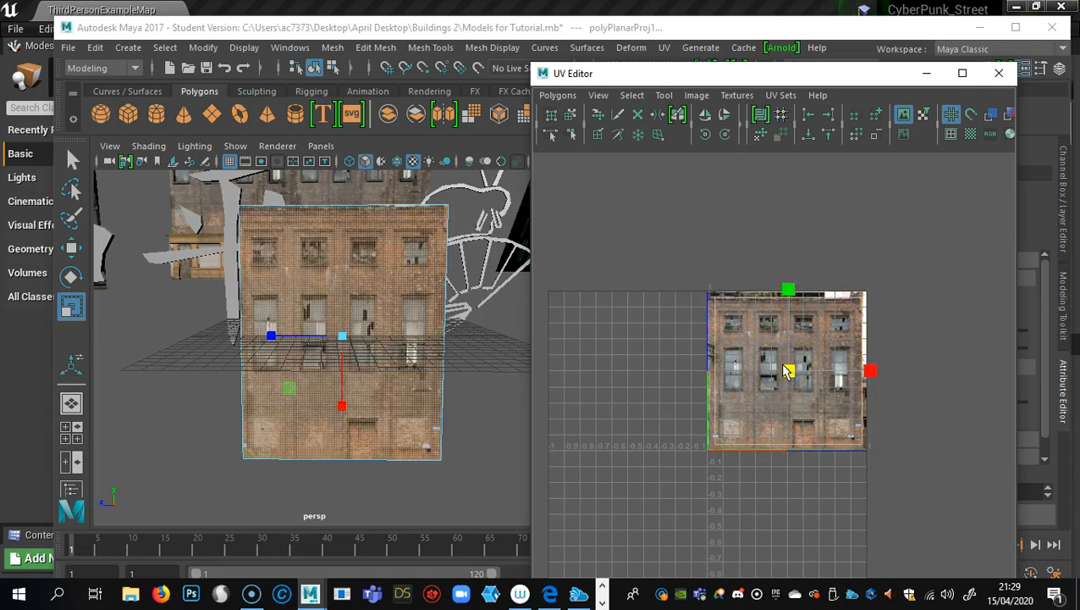
pyautogui.click(785, 368)
# Return the textured plane to object selection mode and close the UV Editor.
pyautogui.click(387, 248)
pyautogui.keyDown('alt'); pyautogui.moveTo(279, 294); pyautogui.dragTo(378, 326); pyautogui.keyUp('alt')
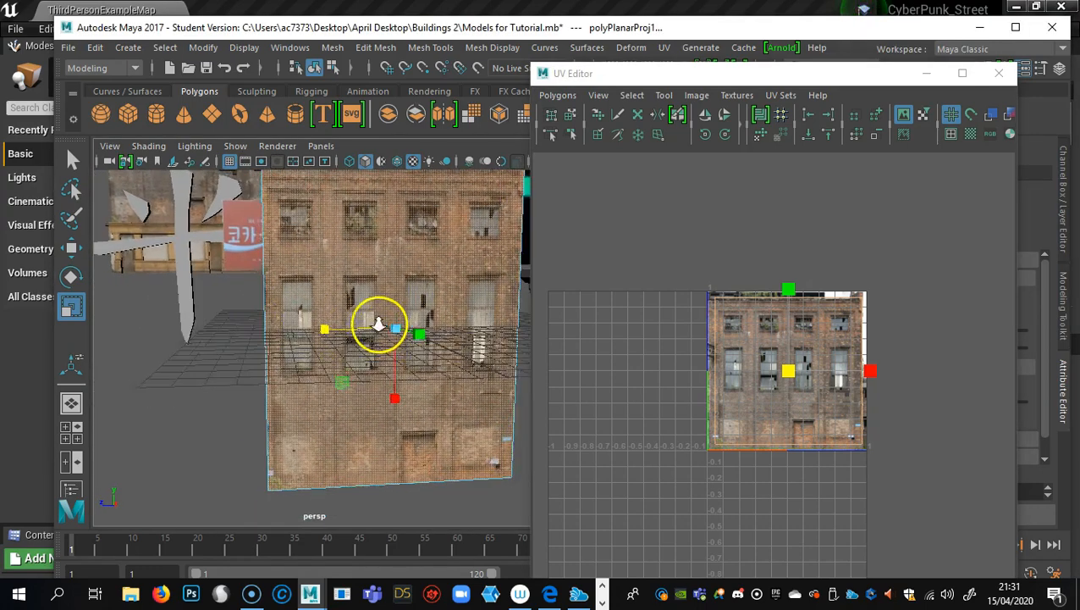
pyautogui.click(335, 268)
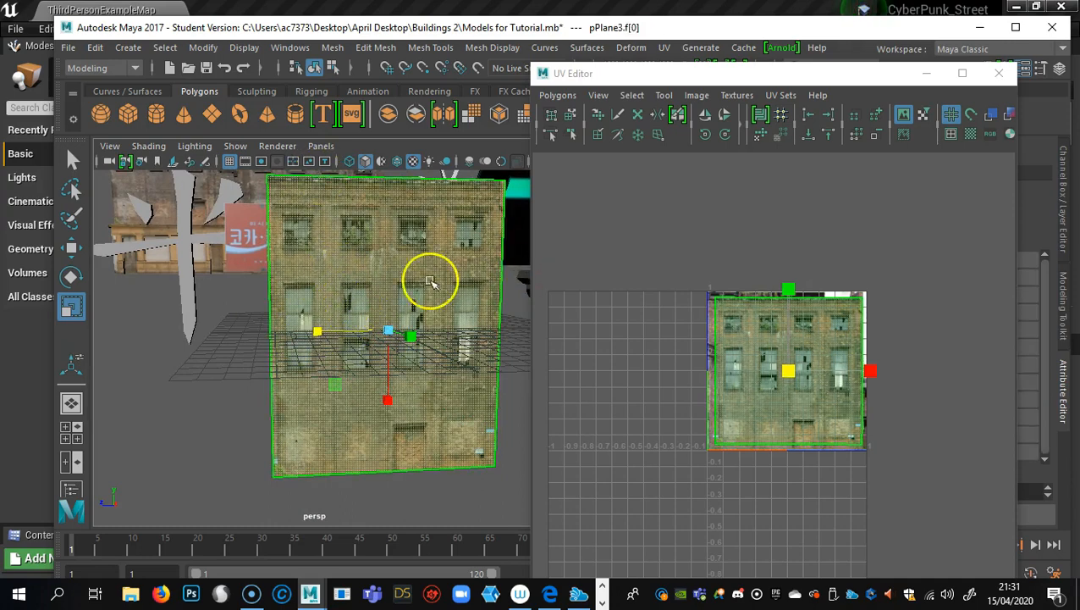
pyautogui.moveTo(391, 273); pyautogui.dragTo(458, 114, button='right')
pyautogui.keyDown('alt'); pyautogui.moveTo(444, 328); pyautogui.dragTo(408, 346); pyautogui.keyUp('alt')
pyautogui.keyDown('alt'); pyautogui.moveTo(416, 347); pyautogui.dragTo(487, 351, button='right'); pyautogui.keyUp('alt')
pyautogui.keyDown('alt'); pyautogui.moveTo(445, 345); pyautogui.dragTo(396, 338, button='middle'); pyautogui.keyUp('alt')
pyautogui.keyDown('alt'); pyautogui.moveTo(437, 366); pyautogui.dragTo(374, 356, button='right'); pyautogui.keyUp('alt')
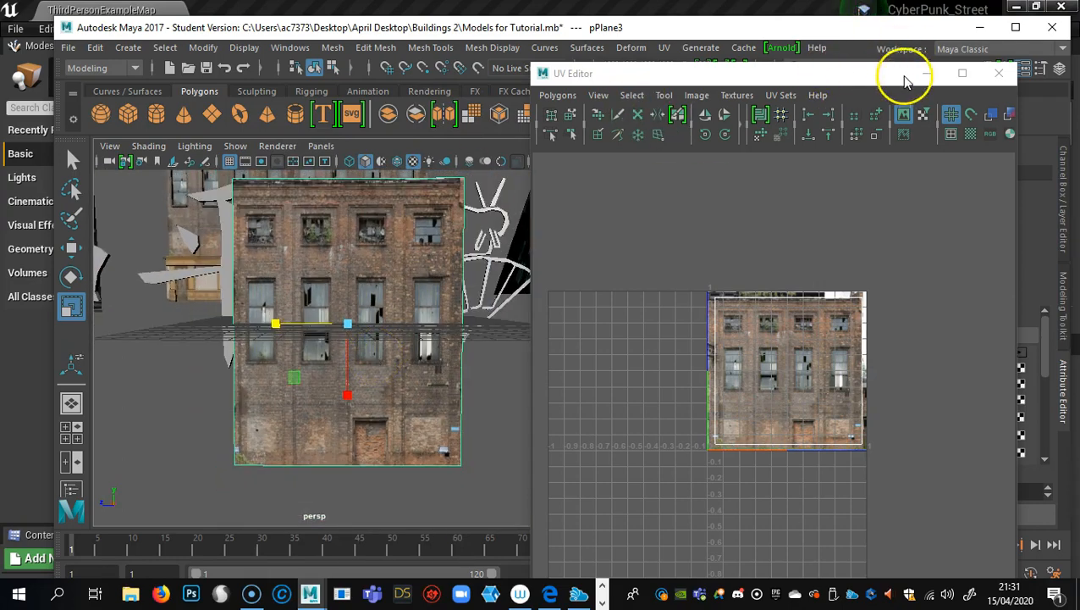
pyautogui.click(999, 73)
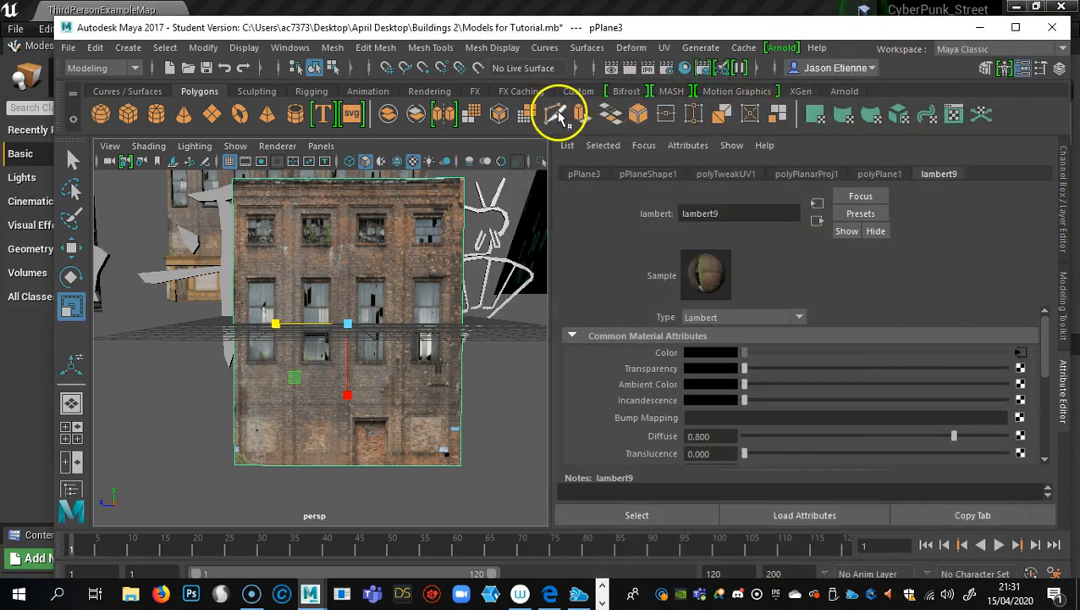
# Insert horizontal edge loops with the Multi-Cut tool along the tops and bottoms of the upper row of windows.
pyautogui.click(556, 114)
pyautogui.moveTo(316, 270); pyautogui.dragTo(394, 116, button='right')
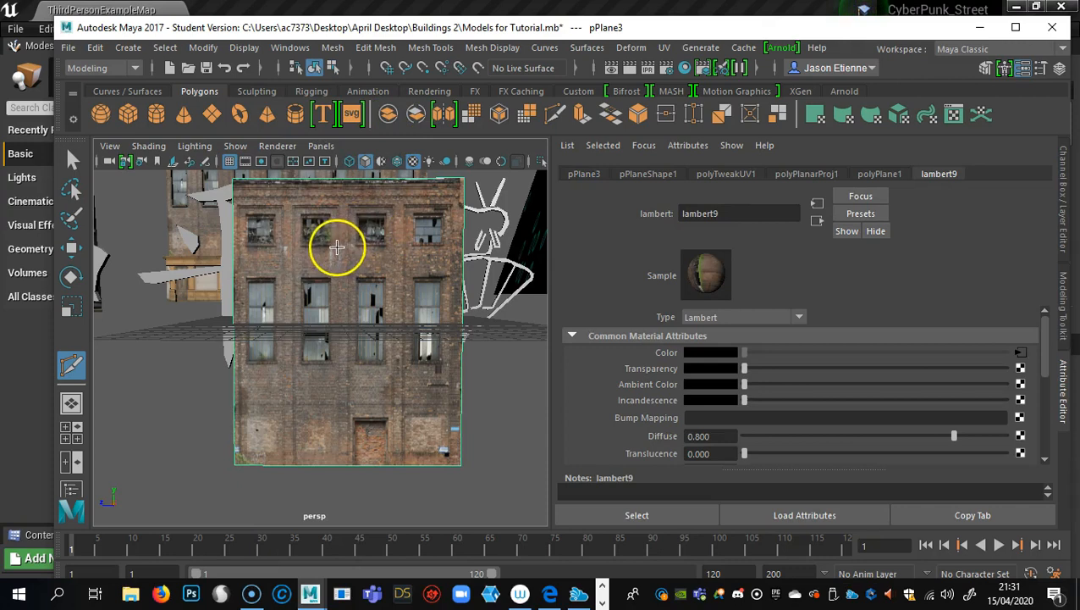
pyautogui.keyDown('alt'); pyautogui.moveTo(331, 258); pyautogui.dragTo(356, 281, button='middle'); pyautogui.keyUp('alt')
pyautogui.keyDown('alt'); pyautogui.moveTo(355, 281); pyautogui.dragTo(429, 279, button='right'); pyautogui.keyUp('alt')
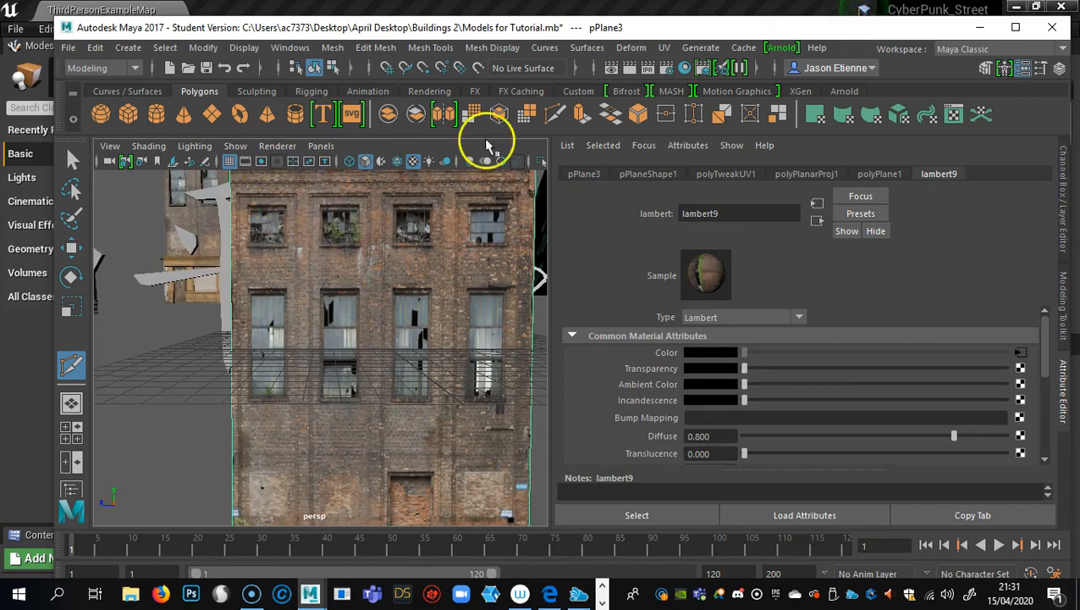
pyautogui.click(556, 119)
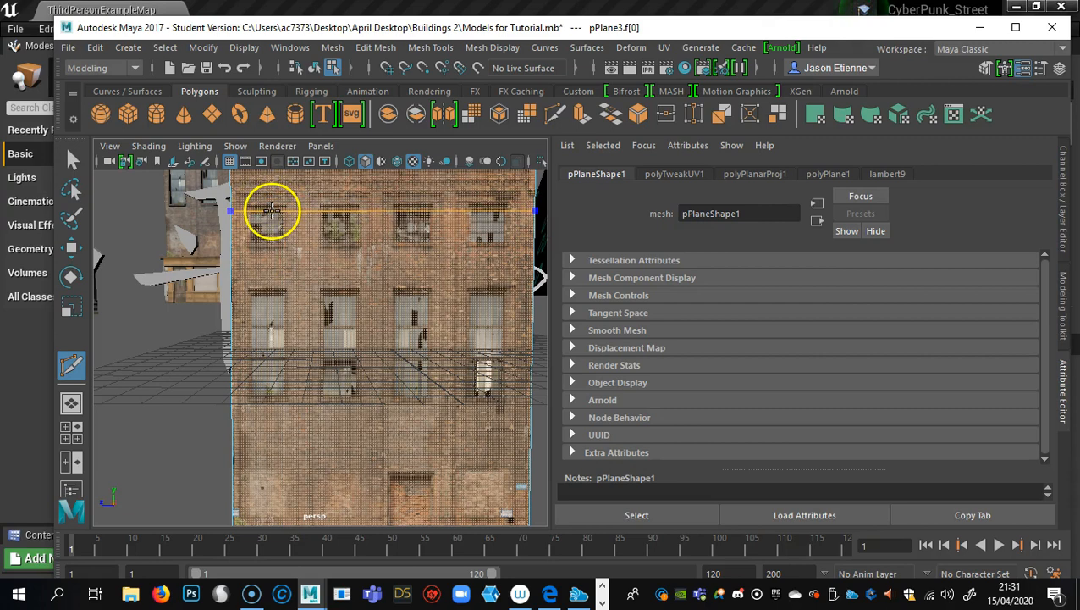
pyautogui.keyDown('ctrl'); pyautogui.click(267, 209); pyautogui.keyUp('ctrl')
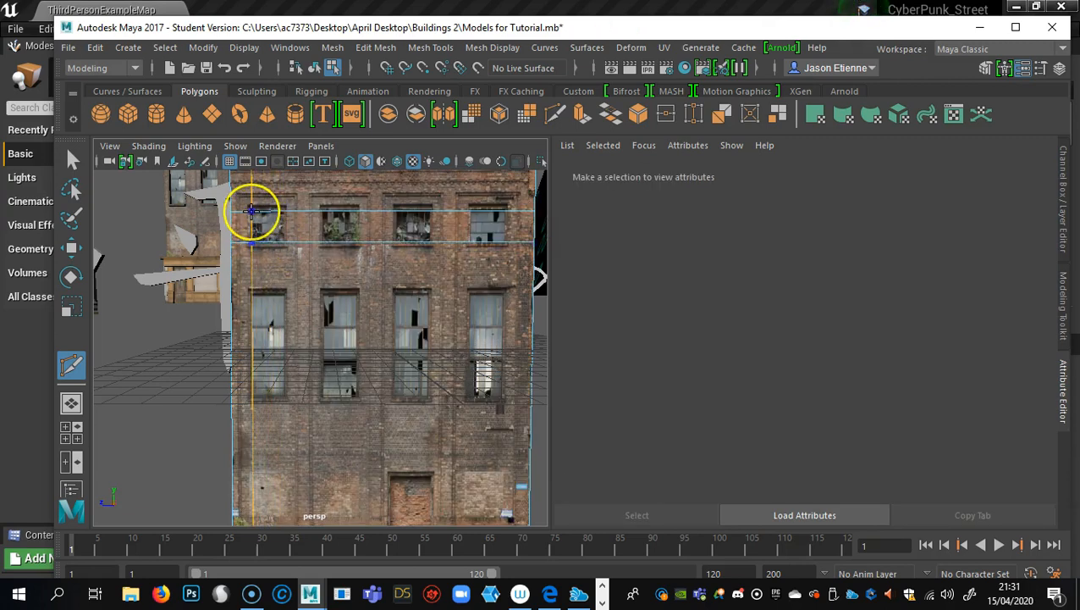
# Insert vertical edge loops along both sides of each of the four window columns.
pyautogui.keyDown('ctrl'); pyautogui.click(251, 211); pyautogui.keyUp('ctrl')
pyautogui.keyDown('ctrl'); pyautogui.click(287, 212); pyautogui.keyUp('ctrl')
pyautogui.keyDown('ctrl'); pyautogui.click(321, 212); pyautogui.keyUp('ctrl')
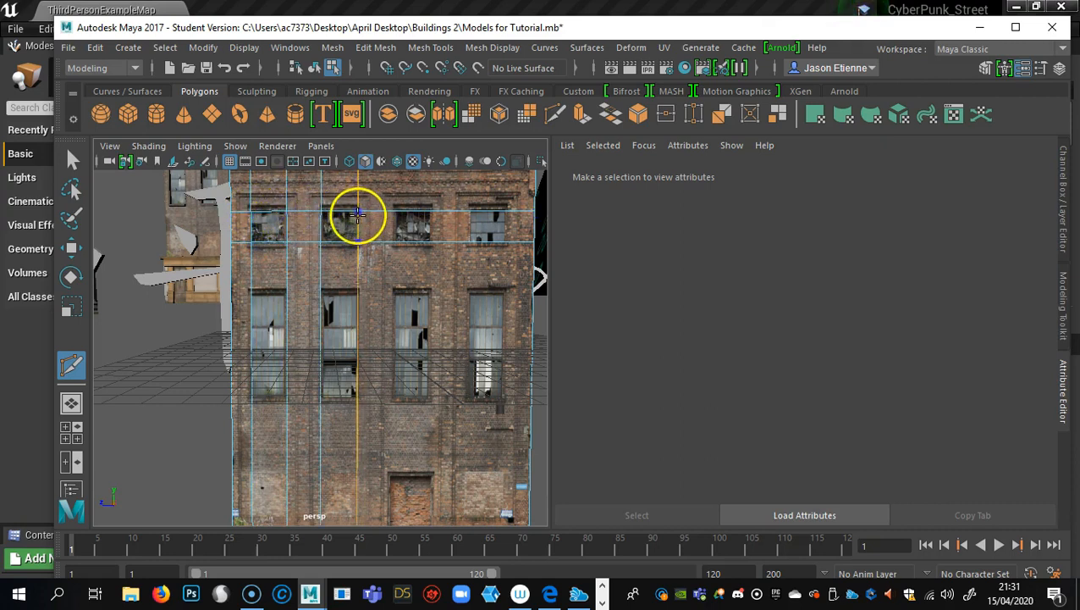
pyautogui.keyDown('ctrl'); pyautogui.click(357, 217); pyautogui.keyUp('ctrl')
pyautogui.keyDown('ctrl'); pyautogui.click(395, 221); pyautogui.keyUp('ctrl')
pyautogui.keyDown('ctrl'); pyautogui.click(432, 222); pyautogui.keyUp('ctrl')
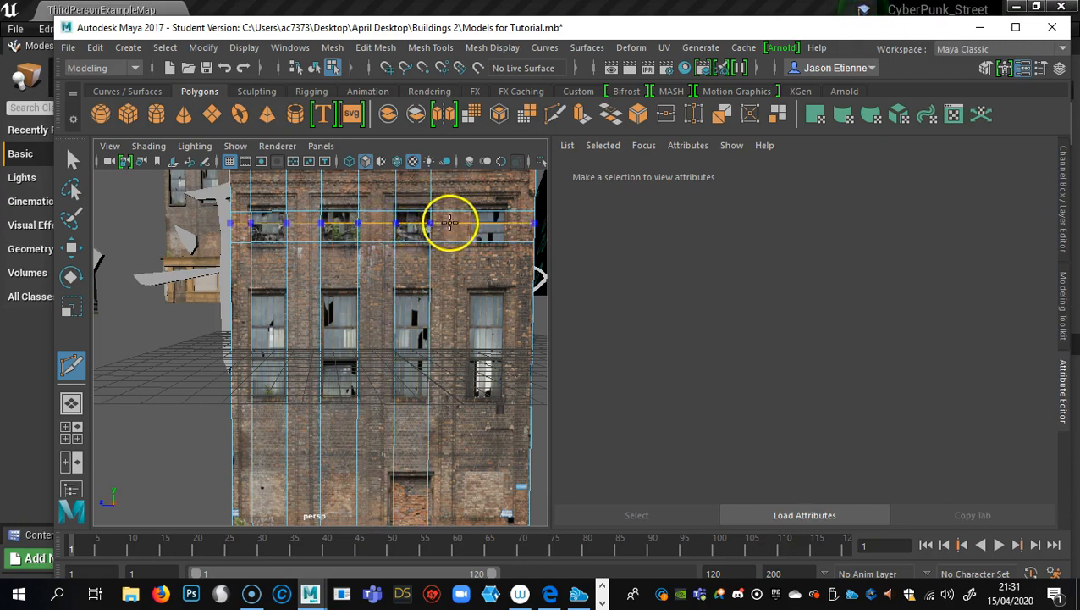
pyautogui.keyDown('ctrl'); pyautogui.click(468, 222); pyautogui.keyUp('ctrl')
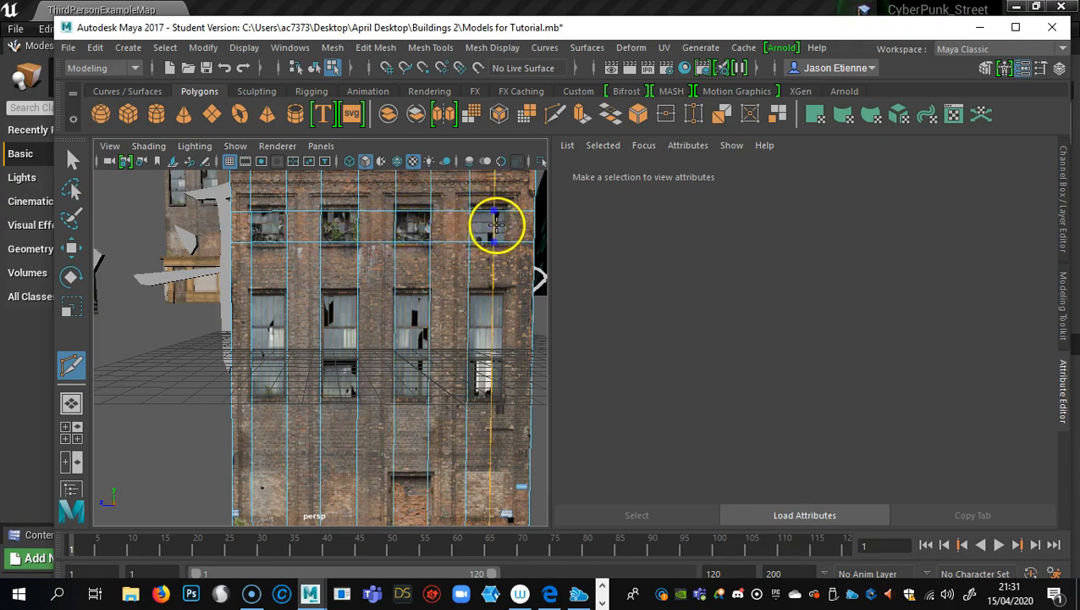
pyautogui.keyDown('ctrl'); pyautogui.click(506, 227); pyautogui.keyUp('ctrl')
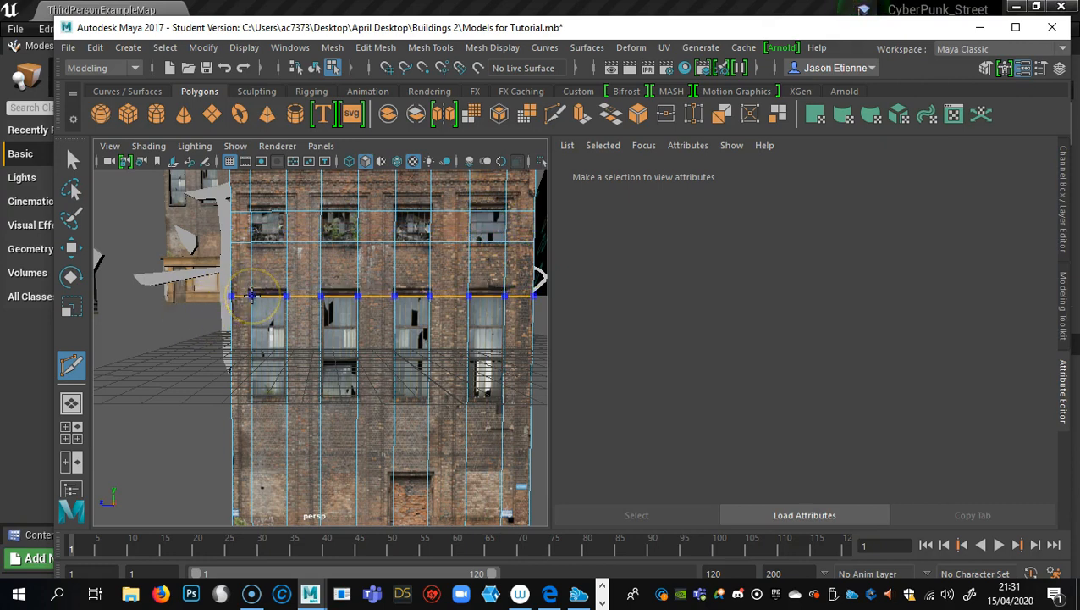
# Insert horizontal edge loops along the top and bottom of the tall windows and along the top of the doorway.
pyautogui.keyDown('ctrl'); pyautogui.click(241, 296); pyautogui.keyUp('ctrl')
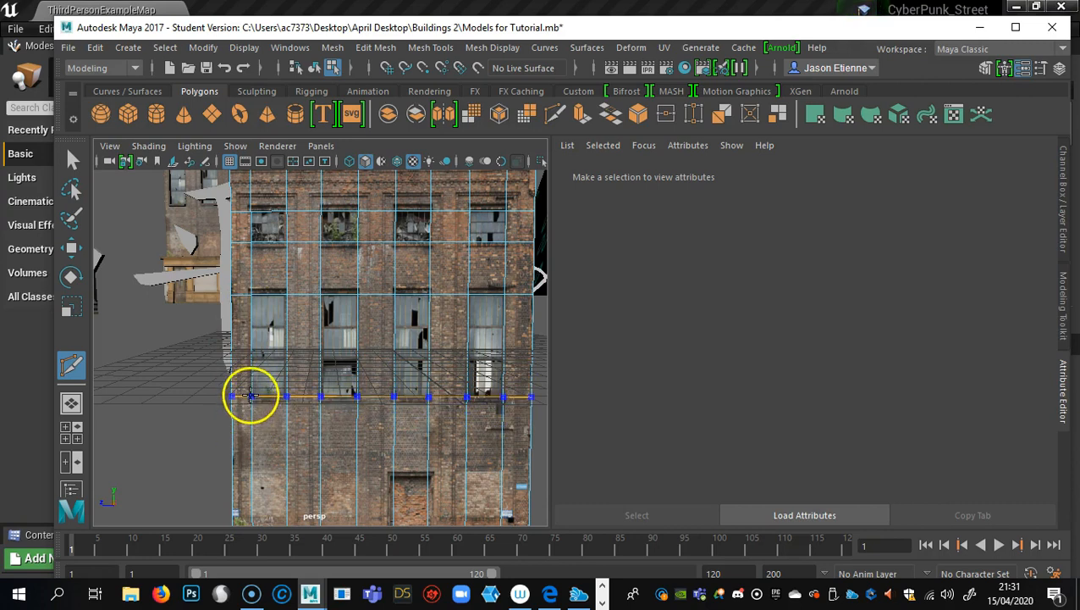
pyautogui.keyDown('alt'); pyautogui.moveTo(313, 504); pyautogui.dragTo(320, 399, button='middle'); pyautogui.keyUp('alt')
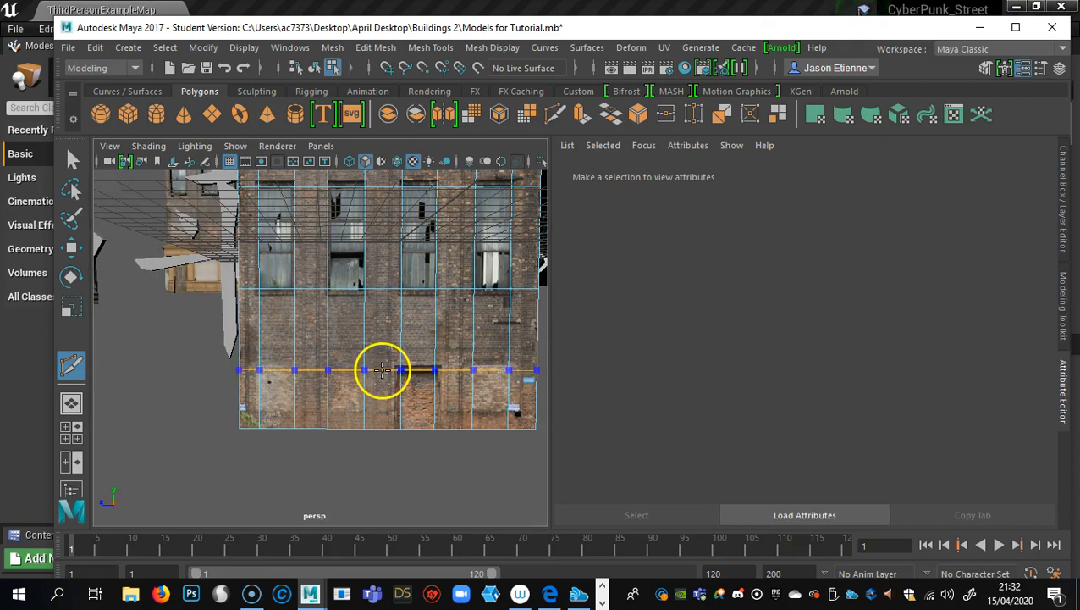
pyautogui.keyDown('ctrl'); pyautogui.click(383, 370); pyautogui.keyUp('ctrl')
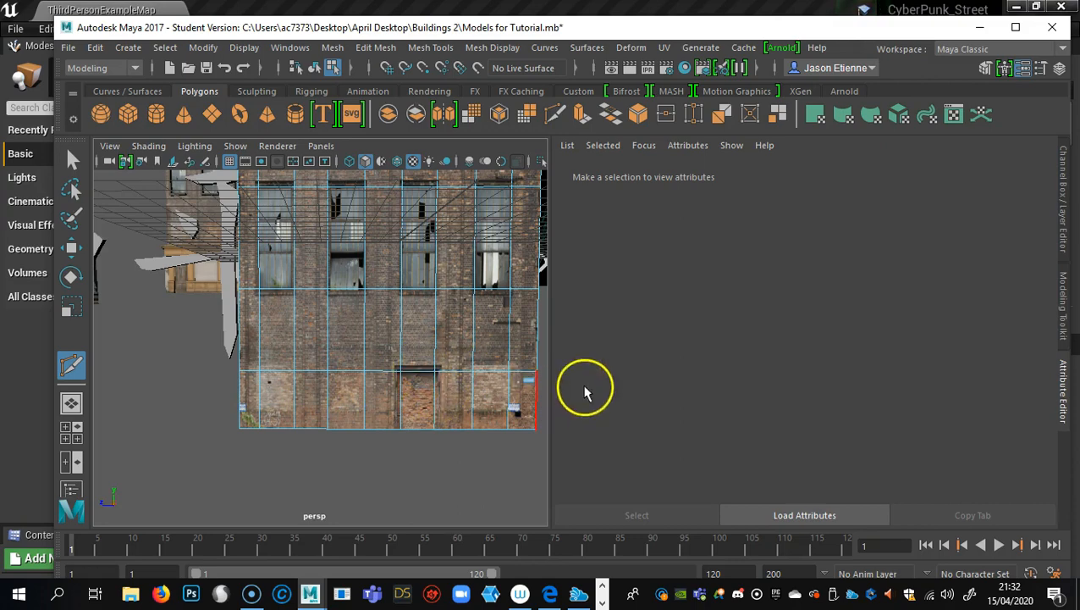
# Examine how the edge loops line up with the doorway and windows in the building photo.
pyautogui.scroll(10, 406, 366)
pyautogui.scroll(-7, 261, 369)
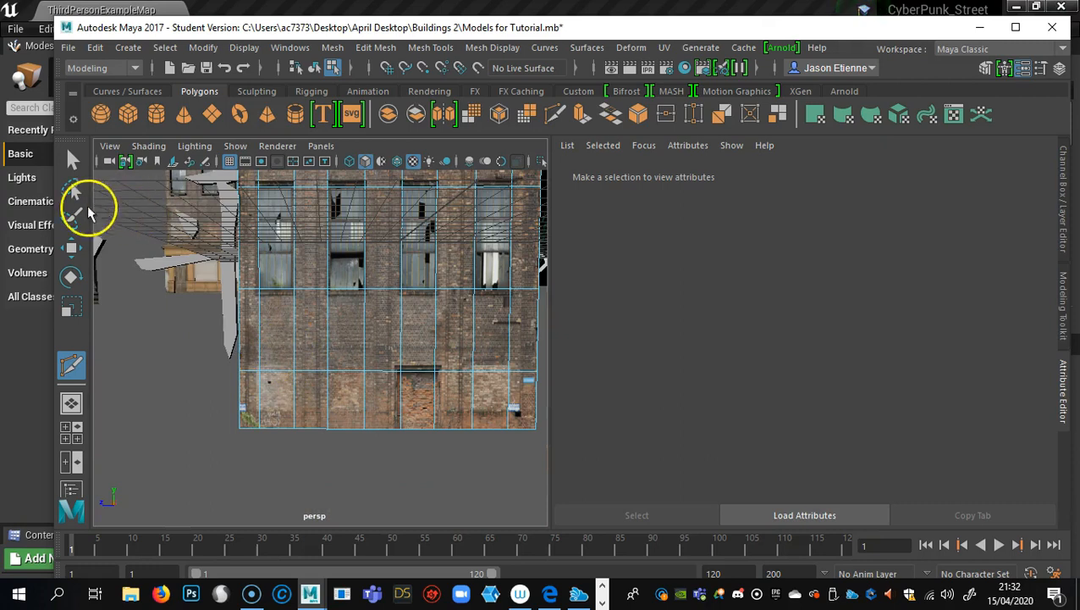
pyautogui.click(72, 159)
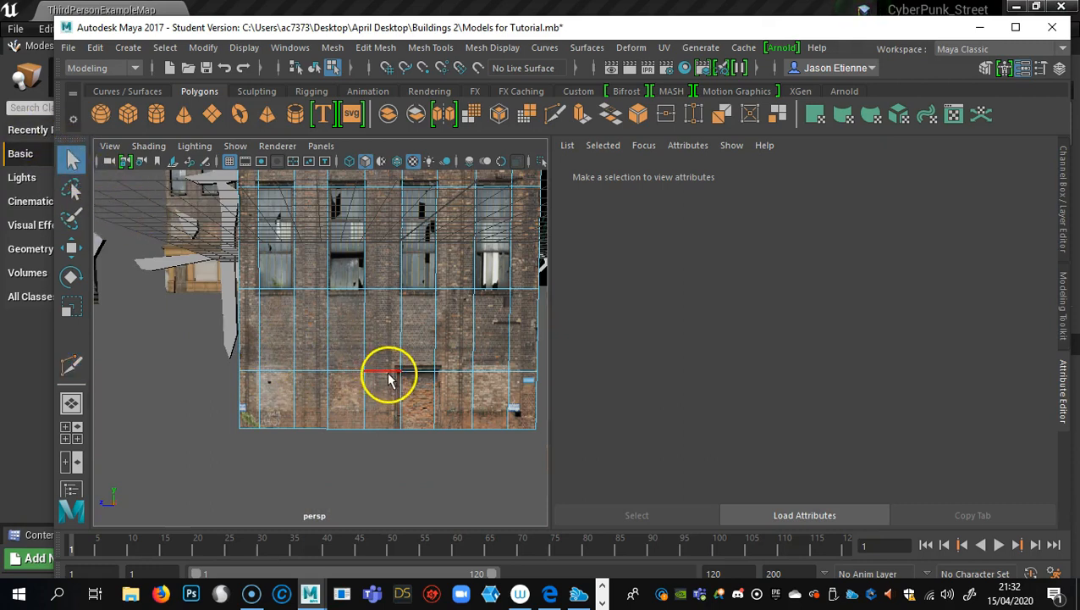
pyautogui.keyDown('alt'); pyautogui.moveTo(388, 374); pyautogui.dragTo(388, 342, button='middle'); pyautogui.keyUp('alt')
pyautogui.keyDown('alt'); pyautogui.moveTo(388, 342); pyautogui.dragTo(564, 368, button='right'); pyautogui.keyUp('alt')
pyautogui.keyDown('alt'); pyautogui.moveTo(441, 356); pyautogui.dragTo(357, 356, button='middle'); pyautogui.keyUp('alt')
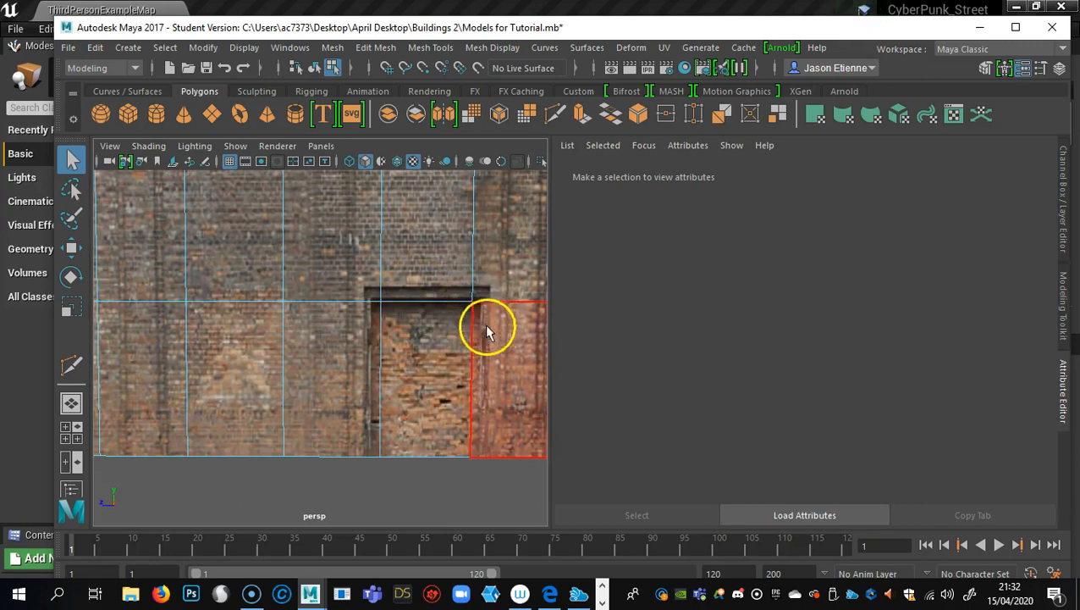
pyautogui.keyDown('alt'); pyautogui.moveTo(362, 304); pyautogui.dragTo(472, 412, button='middle'); pyautogui.keyUp('alt')
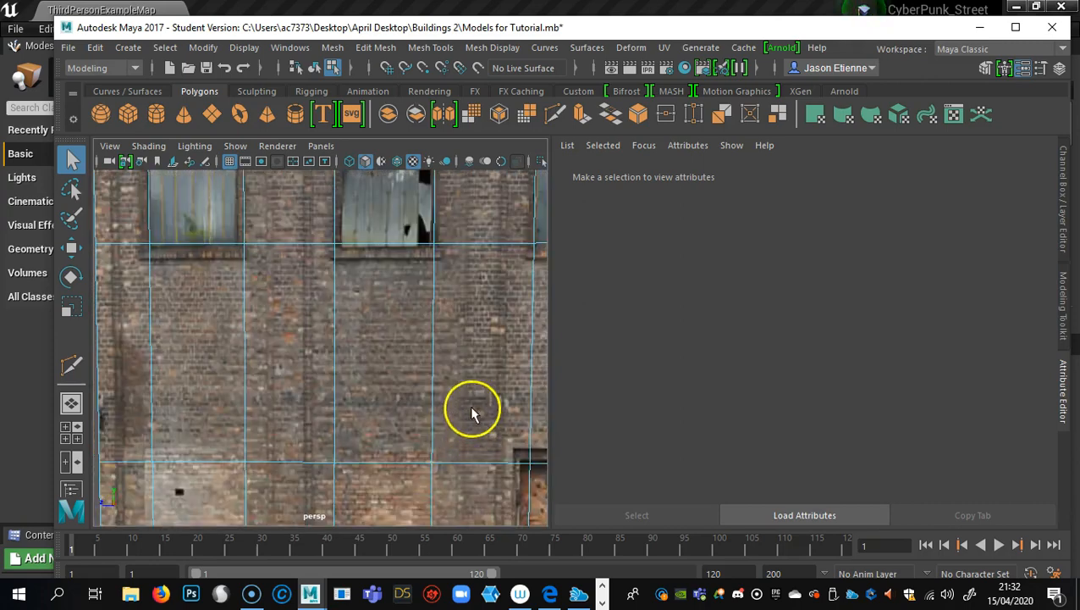
pyautogui.keyDown('alt'); pyautogui.moveTo(473, 413); pyautogui.dragTo(351, 315, button='right'); pyautogui.keyUp('alt')
pyautogui.keyDown('alt'); pyautogui.moveTo(337, 279); pyautogui.dragTo(359, 356, button='middle'); pyautogui.keyUp('alt')
pyautogui.keyDown('alt'); pyautogui.moveTo(359, 357); pyautogui.dragTo(444, 325, button='right'); pyautogui.keyUp('alt')
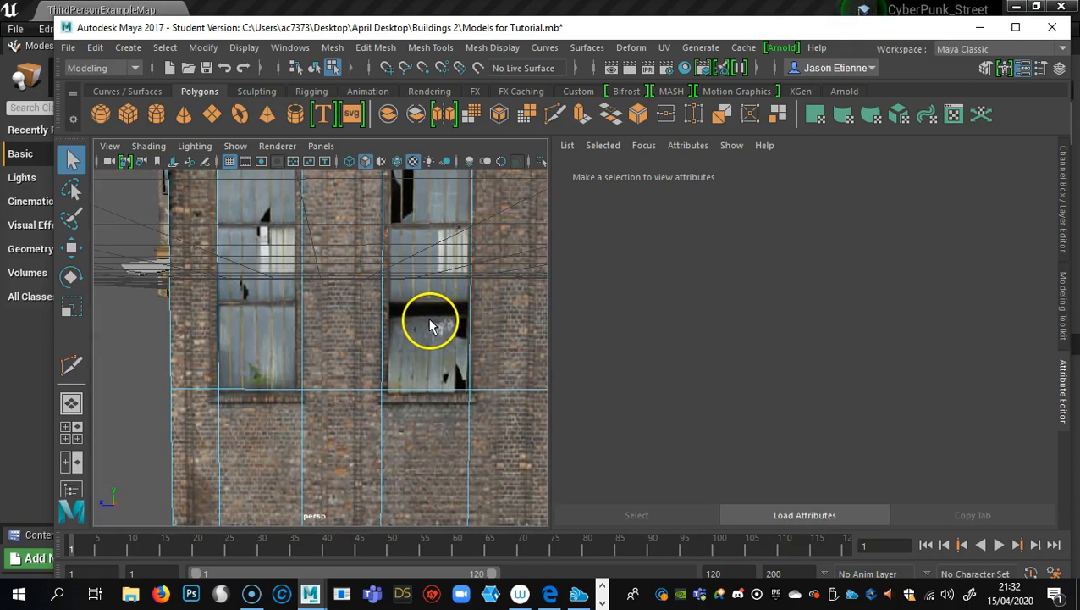
pyautogui.keyDown('alt'); pyautogui.moveTo(449, 320); pyautogui.dragTo(458, 387, button='middle'); pyautogui.keyUp('alt')
pyautogui.keyDown('alt'); pyautogui.moveTo(458, 386); pyautogui.dragTo(312, 339, button='right'); pyautogui.keyUp('alt')
pyautogui.keyDown('alt'); pyautogui.moveTo(365, 349); pyautogui.dragTo(324, 340, button='middle'); pyautogui.keyUp('alt')
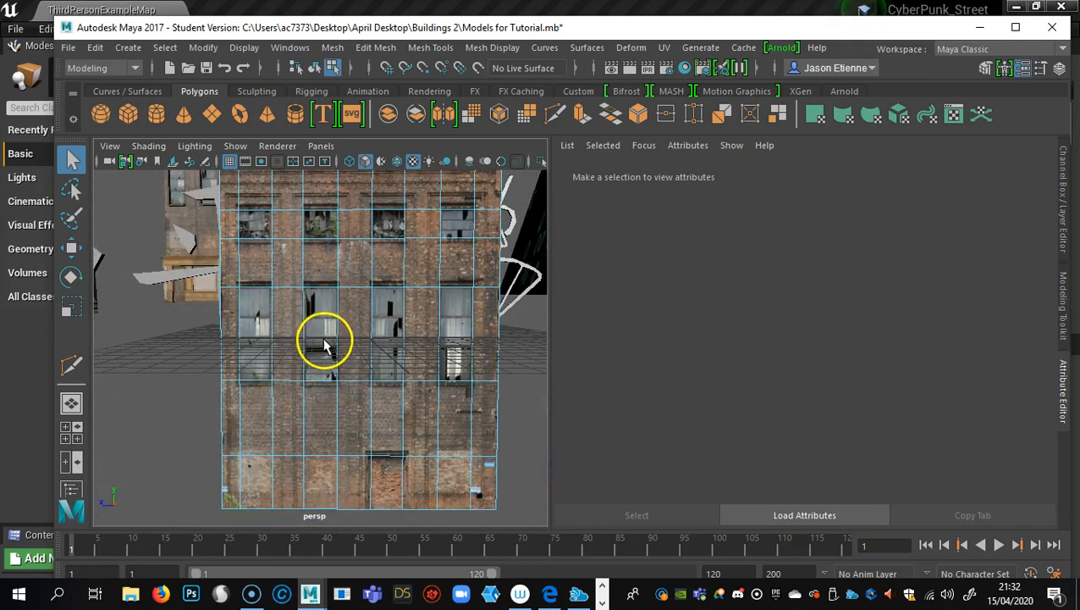
# Insert horizontal edge loops with Multi-Cut along the undersides of the window sills in both window rows.
pyautogui.click(71, 365)
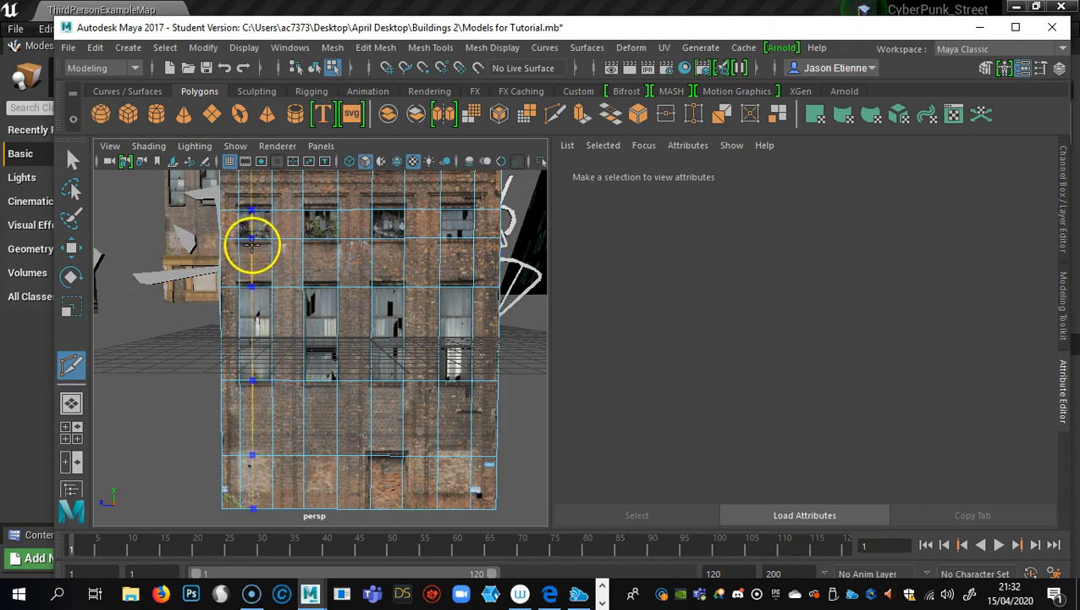
pyautogui.keyDown('ctrl'); pyautogui.click(223, 386); pyautogui.keyUp('ctrl')
pyautogui.scroll(5, 452, 441)
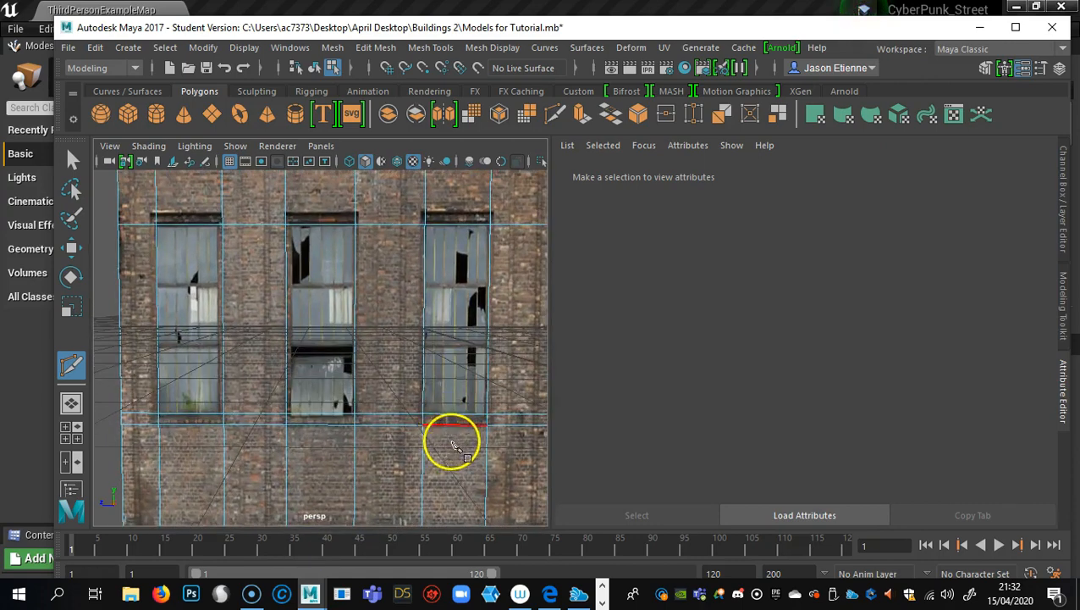
pyautogui.scroll(-4, 452, 441)
pyautogui.scroll(3, 405, 441)
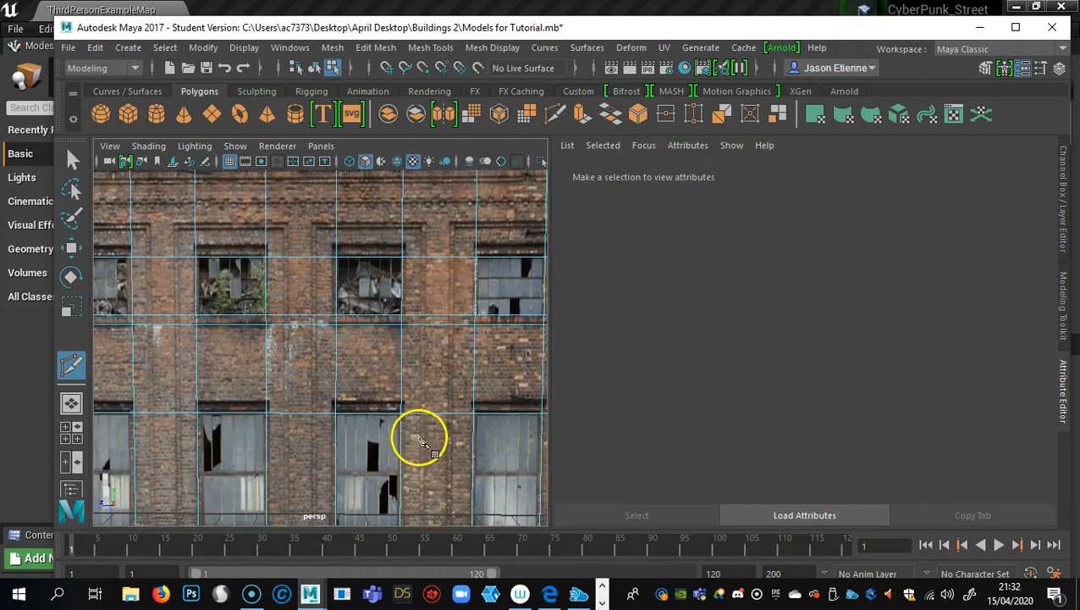
pyautogui.scroll(-3, 386, 309)
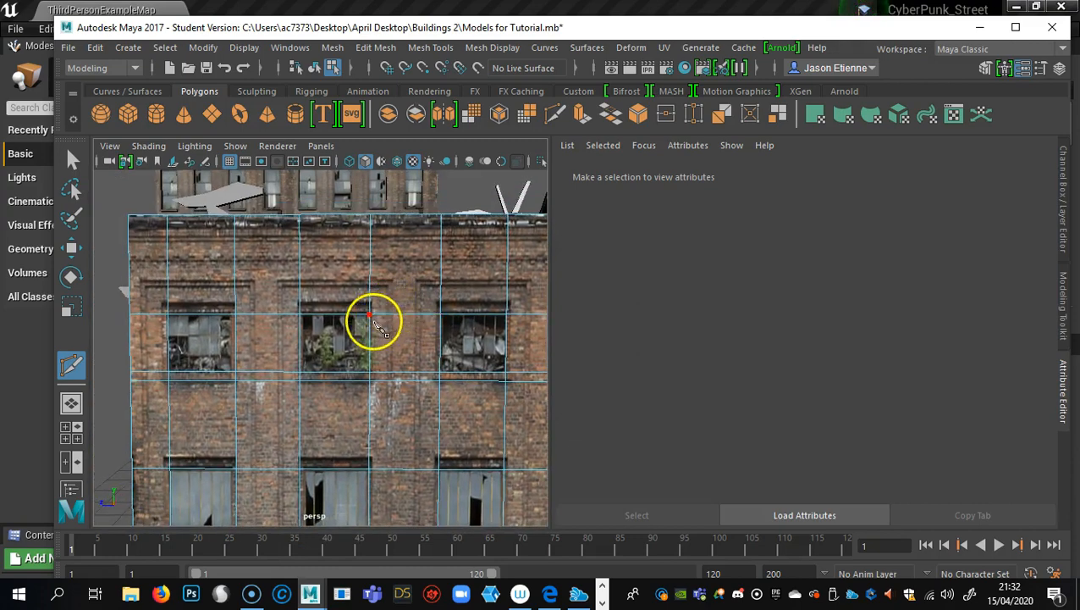
# Insert another horizontal edge loop across the façade with the Multi-Cut tool.
pyautogui.scroll(-2, 373, 320)
pyautogui.scroll(4, 339, 309)
pyautogui.scroll(-5, 343, 310)
pyautogui.keyDown('ctrl'); pyautogui.click(184, 317); pyautogui.keyUp('ctrl')
pyautogui.keyDown('ctrl'); pyautogui.moveTo(183, 317); pyautogui.dragTo(183, 305); pyautogui.keyUp('ctrl')
pyautogui.click(414, 369)
# Return the cut façade plane to object mode and rotate it slightly freehand.
pyautogui.keyDown('alt'); pyautogui.moveTo(430, 385); pyautogui.dragTo(320, 360); pyautogui.keyUp('alt')
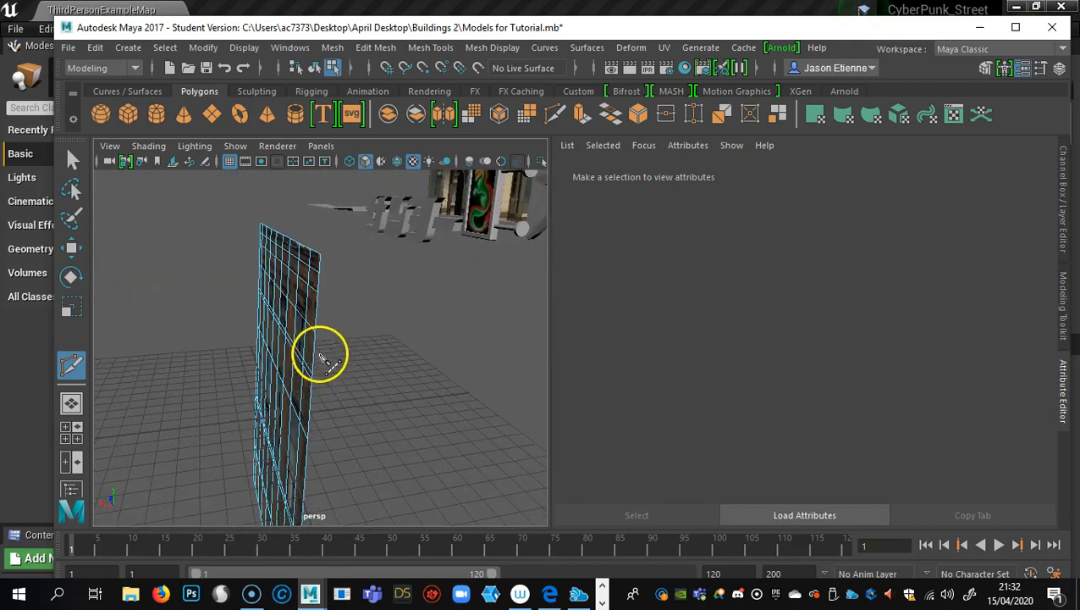
pyautogui.moveTo(271, 339); pyautogui.dragTo(357, 114, button='right')
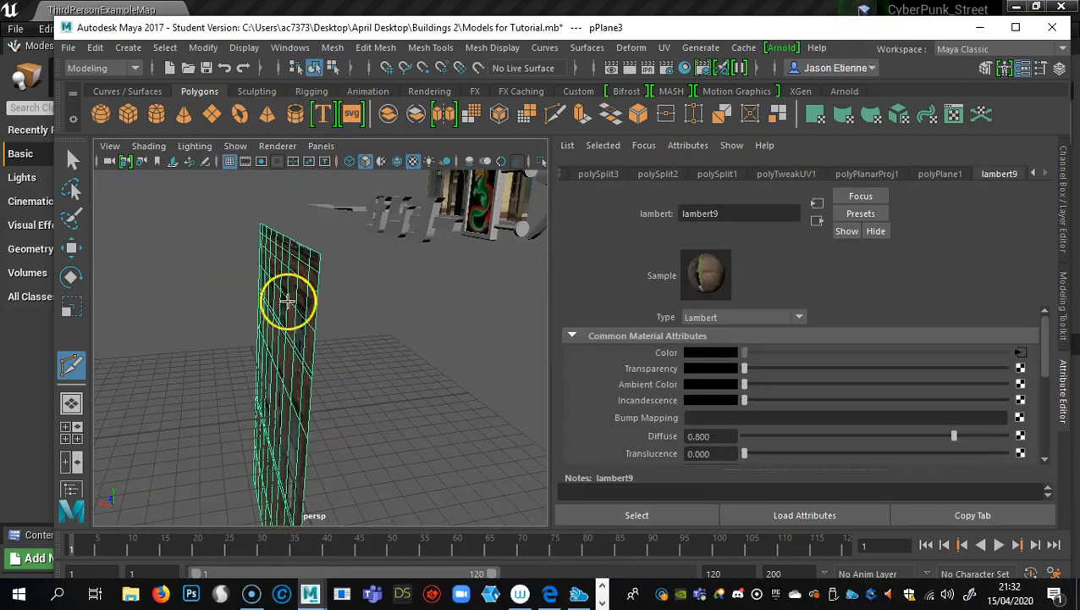
pyautogui.click(72, 161)
pyautogui.press('w')
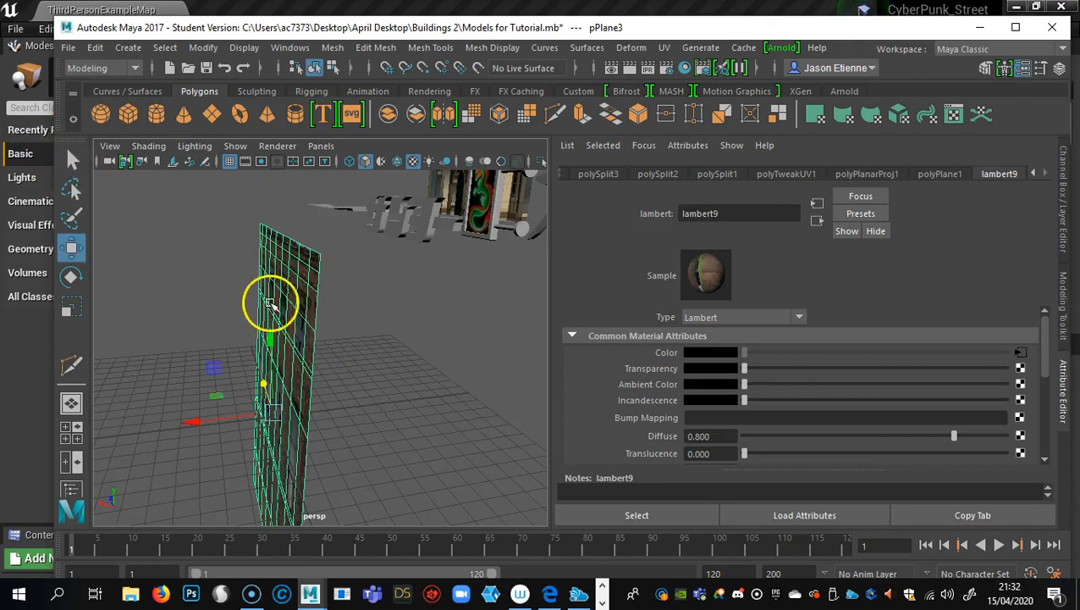
pyautogui.press('e')
pyautogui.moveTo(258, 343); pyautogui.dragTo(330, 331)
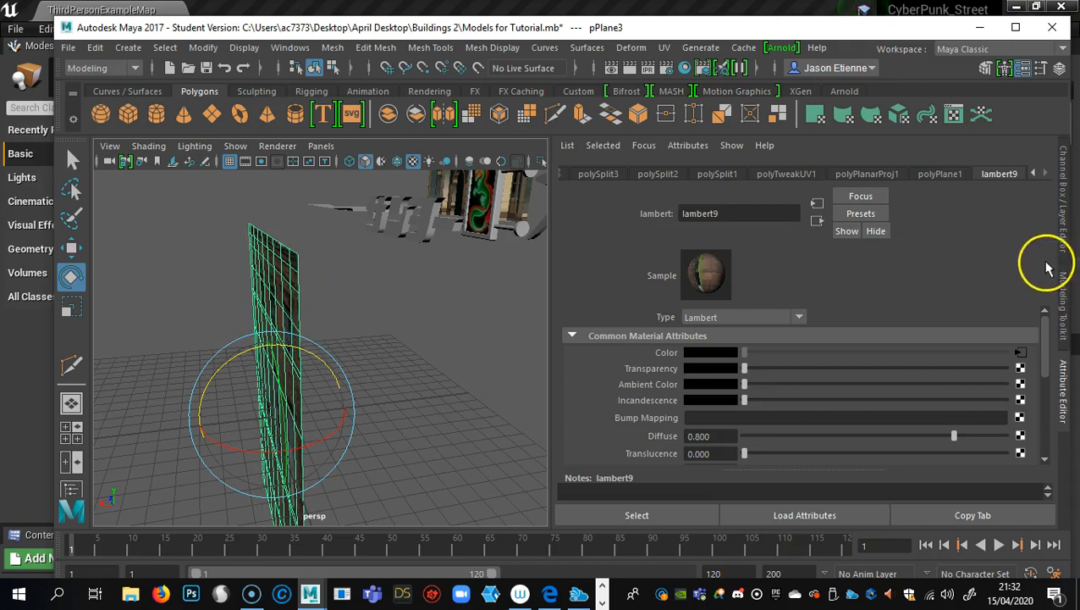
# Set the façade plane's Rotate Z to -90.
pyautogui.click(1065, 229)
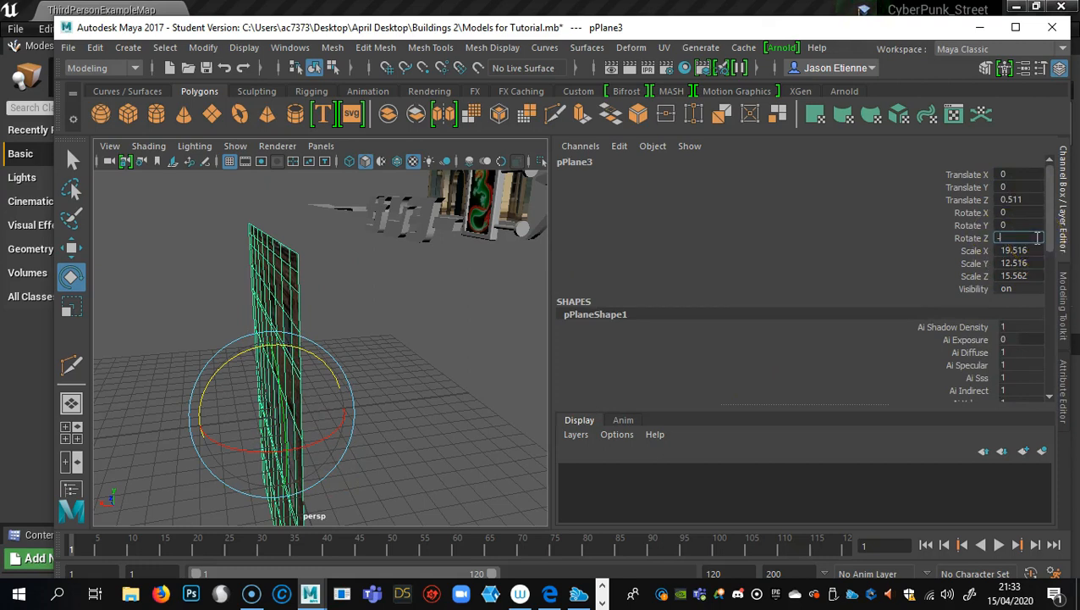
pyautogui.press('Return')
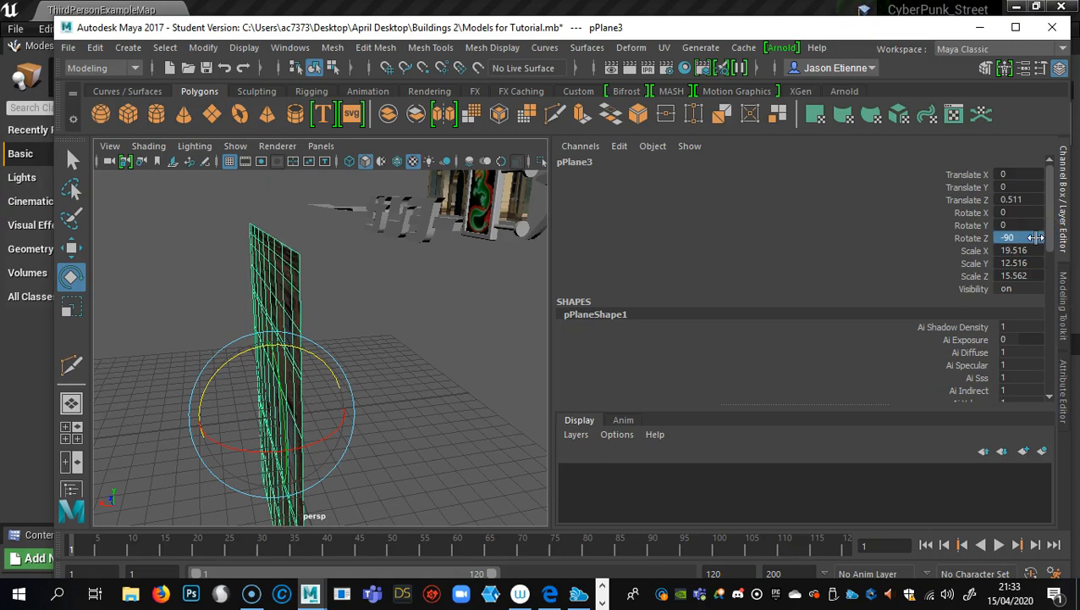
# Select the window faces in both window rows and extrude them inward with a Local Translate Z of -0.334.
pyautogui.keyDown('alt'); pyautogui.moveTo(282, 253); pyautogui.dragTo(436, 265); pyautogui.keyUp('alt')
pyautogui.moveTo(417, 332)
pyautogui.keyDown('alt'); pyautogui.mouseDown()
pyautogui.moveTo(378, 330)
pyautogui.moveTo(426, 339)
pyautogui.mouseUp(); pyautogui.keyUp('alt')
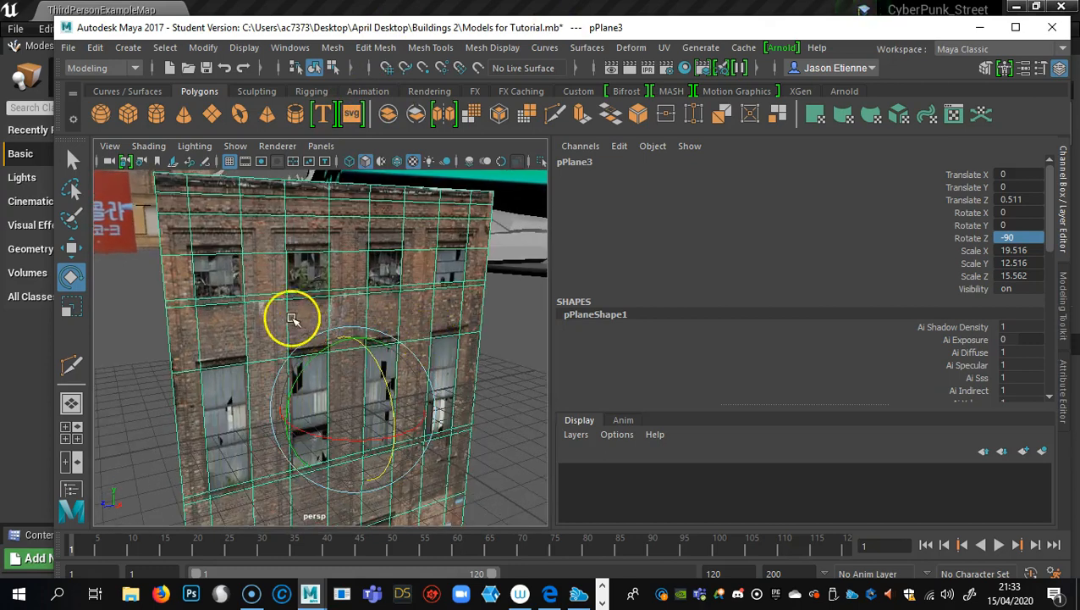
pyautogui.click(72, 161)
pyautogui.moveTo(244, 135); pyautogui.dragTo(231, 180, button='right')
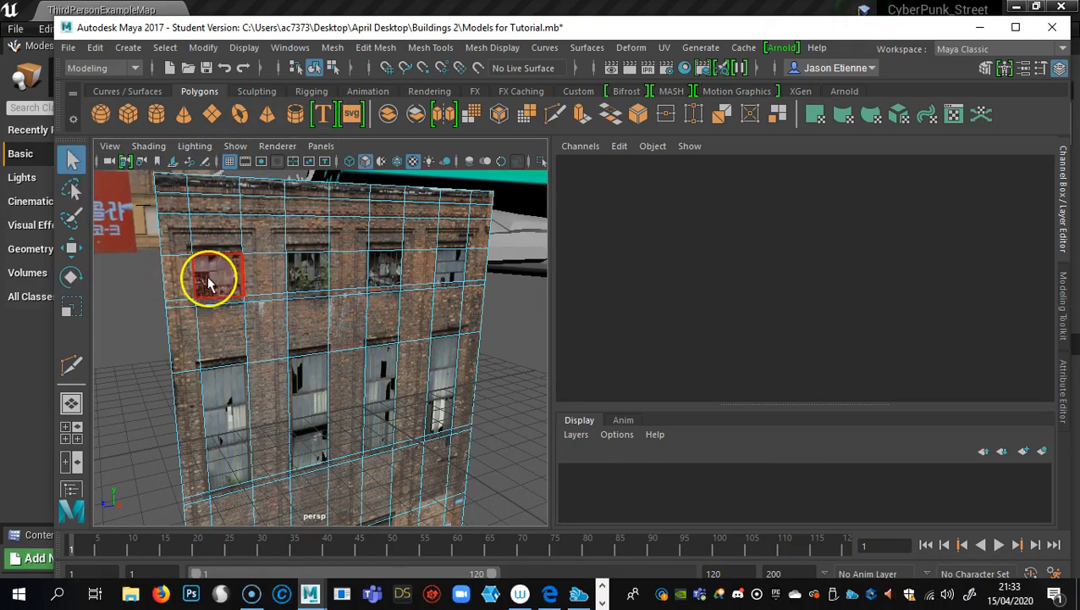
pyautogui.click(209, 282)
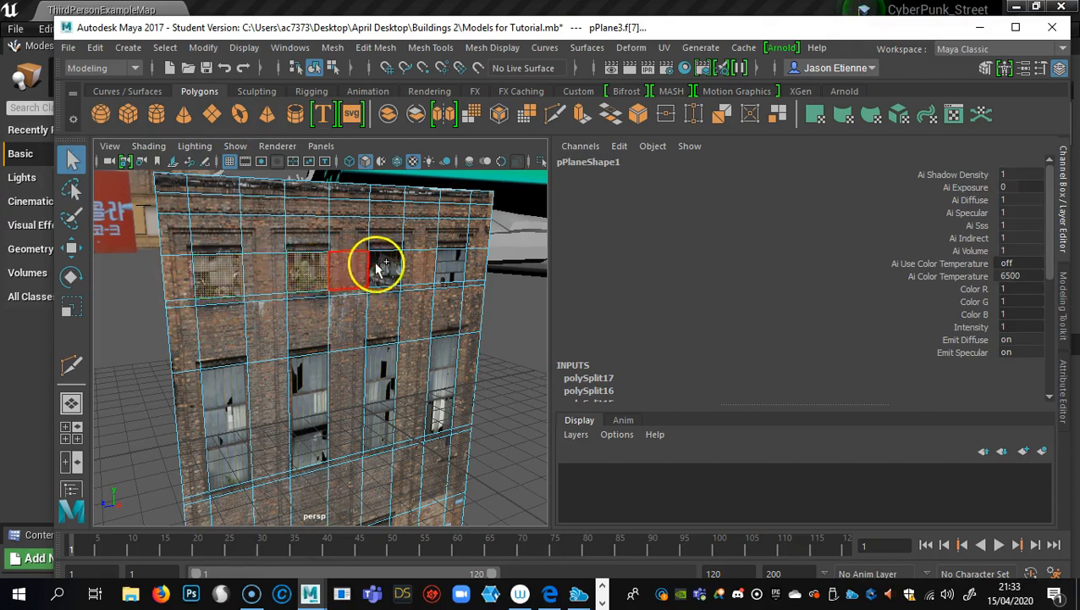
pyautogui.keyDown('shift'); pyautogui.click(227, 387); pyautogui.keyUp('shift')
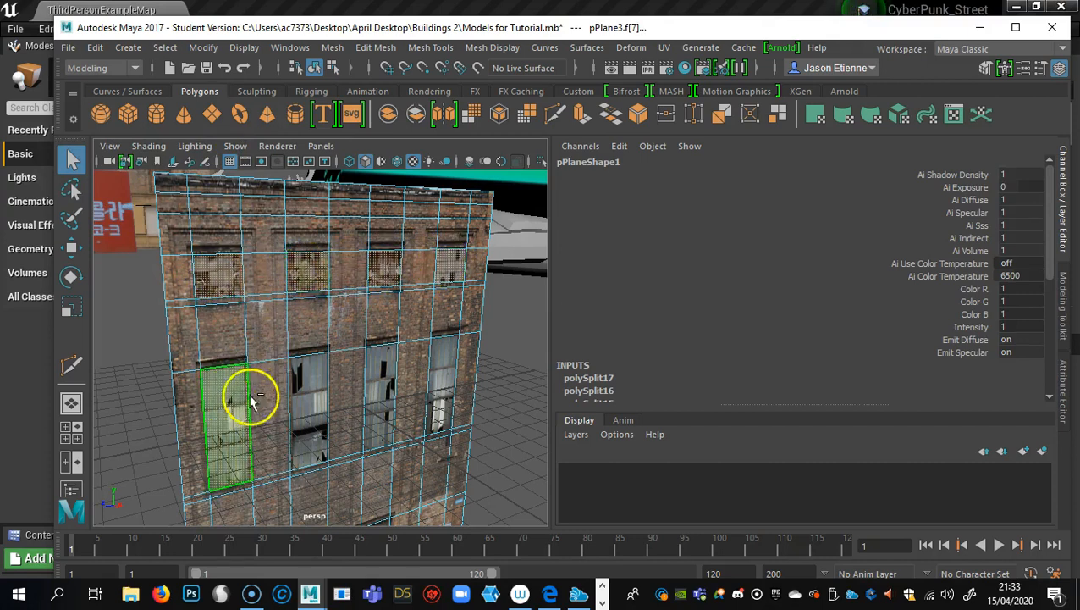
pyautogui.keyDown('shift'); pyautogui.click(312, 390); pyautogui.keyUp('shift')
pyautogui.keyDown('shift'); pyautogui.click(374, 390); pyautogui.keyUp('shift')
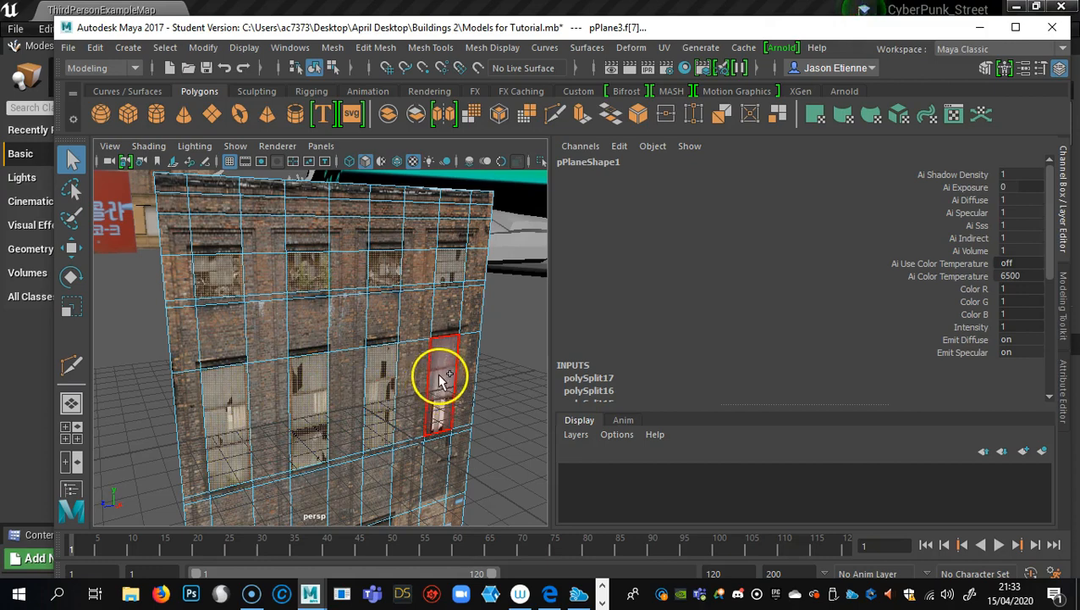
pyautogui.keyDown('shift'); pyautogui.click(440, 387); pyautogui.keyUp('shift')
pyautogui.keyDown('alt'); pyautogui.moveTo(279, 410); pyautogui.dragTo(320, 415); pyautogui.keyUp('alt')
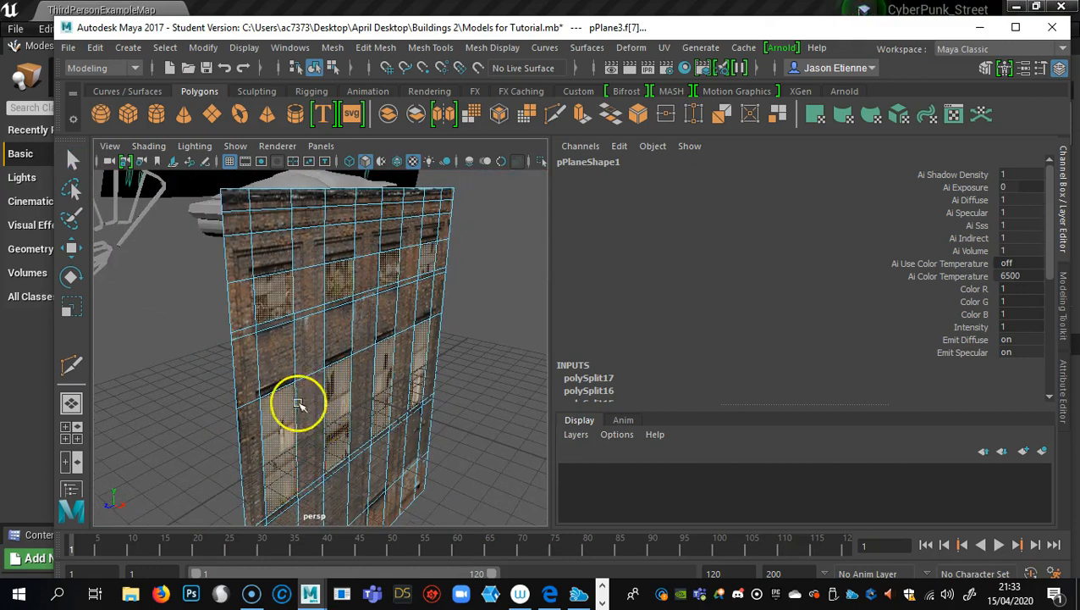
pyautogui.hotkey('ctrl', 'e')
pyautogui.moveTo(315, 306); pyautogui.dragTo(308, 307)
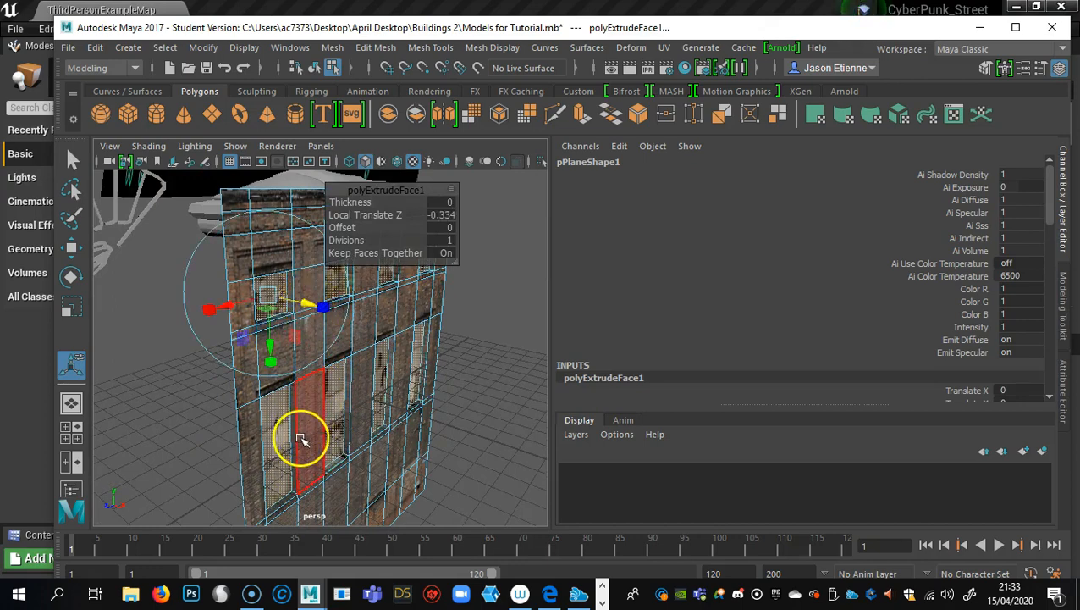
# Apply a planar UV projection to the inner side face of the leftmost recessed window in the lower row.
pyautogui.keyDown('alt'); pyautogui.moveTo(301, 438); pyautogui.dragTo(290, 398, button='middle'); pyautogui.keyUp('alt')
pyautogui.keyDown('alt'); pyautogui.moveTo(290, 398); pyautogui.dragTo(415, 420, button='right'); pyautogui.keyUp('alt')
pyautogui.keyDown('alt'); pyautogui.moveTo(415, 420); pyautogui.dragTo(357, 393, button='middle'); pyautogui.keyUp('alt')
pyautogui.keyDown('alt'); pyautogui.moveTo(357, 393); pyautogui.dragTo(343, 324); pyautogui.keyUp('alt')
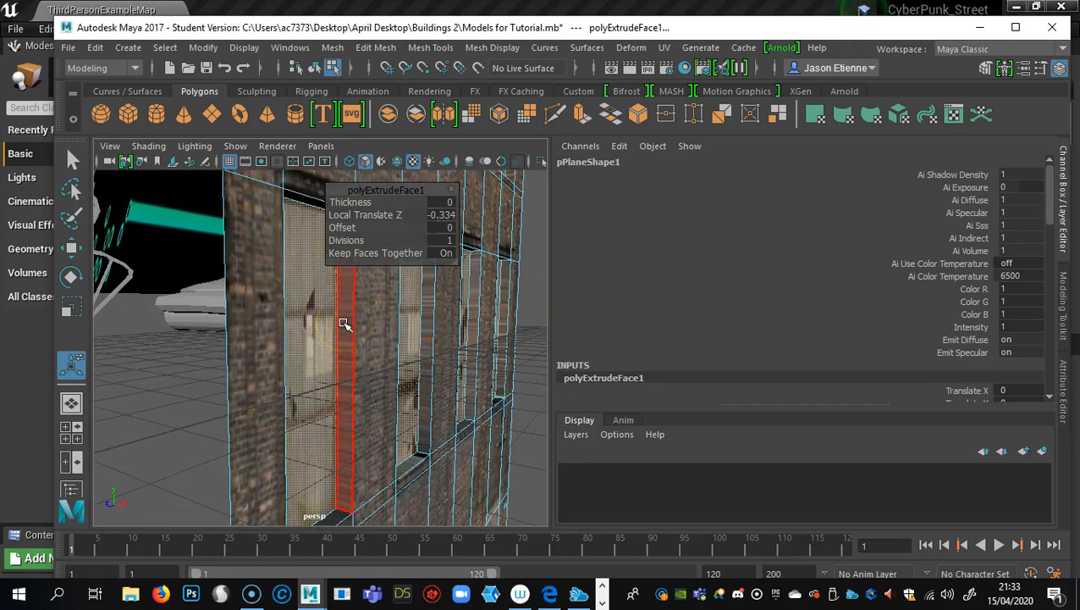
pyautogui.click(344, 324)
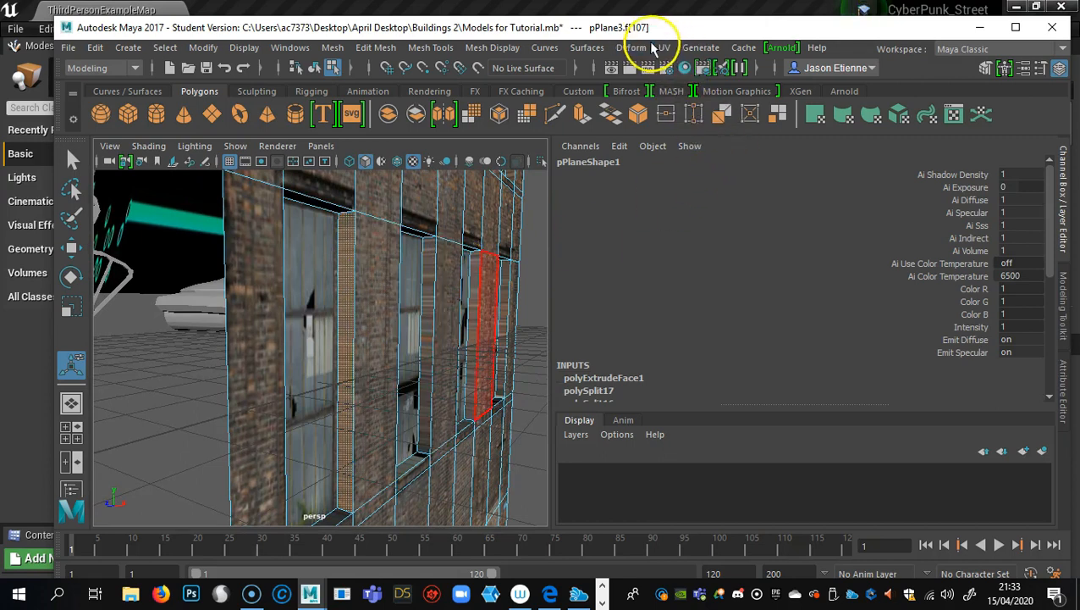
pyautogui.click(665, 48)
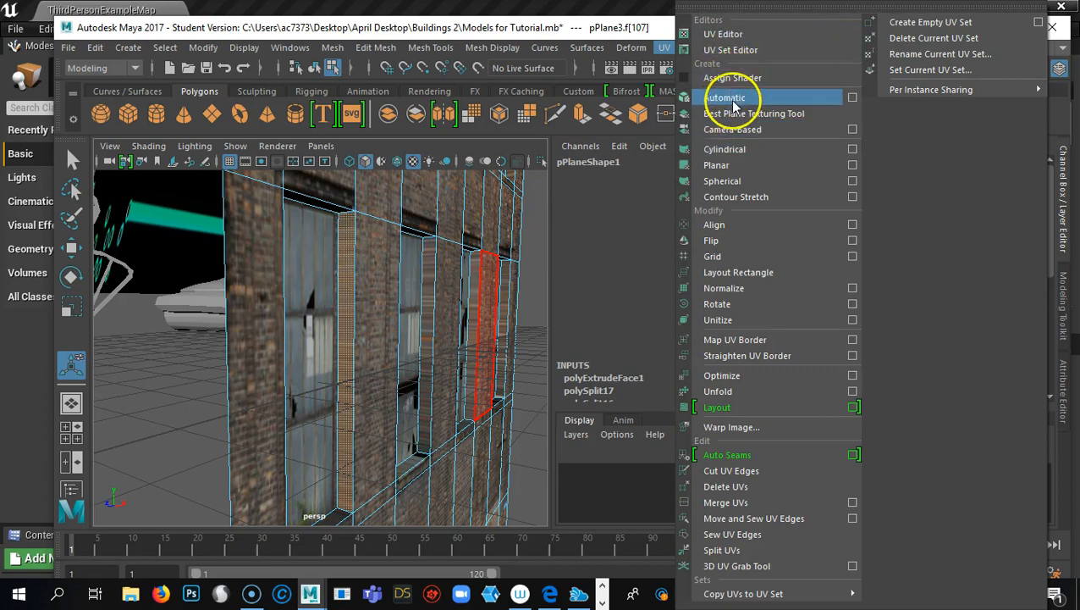
pyautogui.click(729, 169)
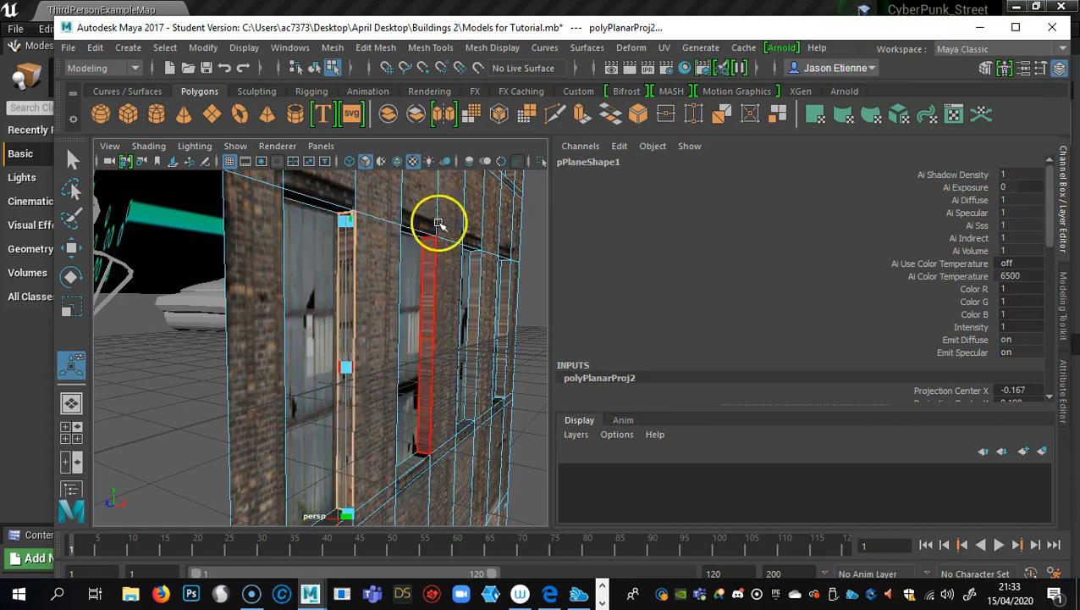
# Open the UV Editor and reselect the projected inner side face of the window in face mode.
pyautogui.click(664, 48)
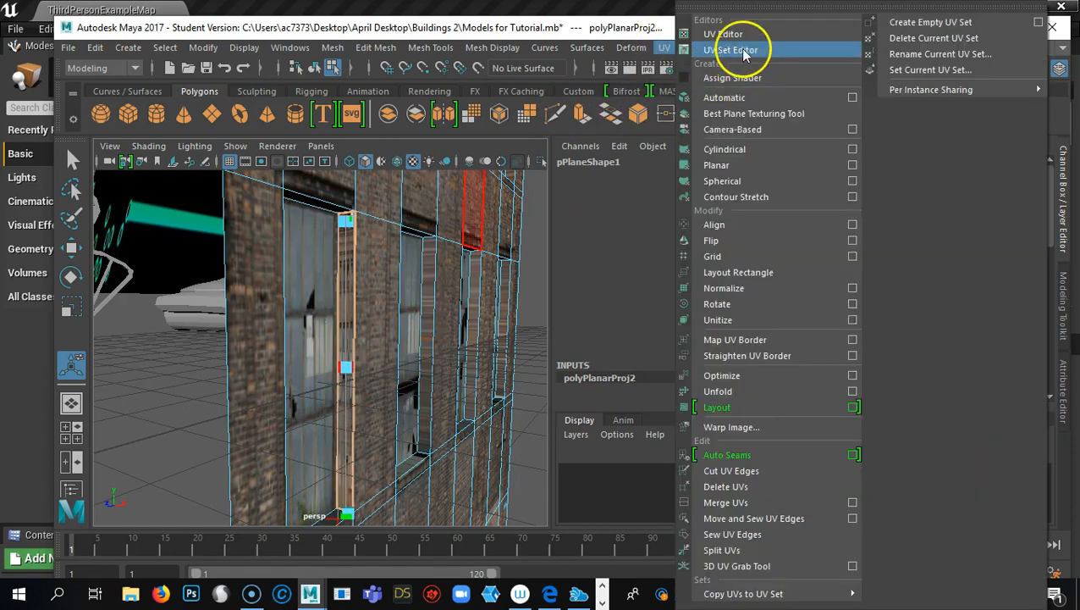
pyautogui.click(740, 41)
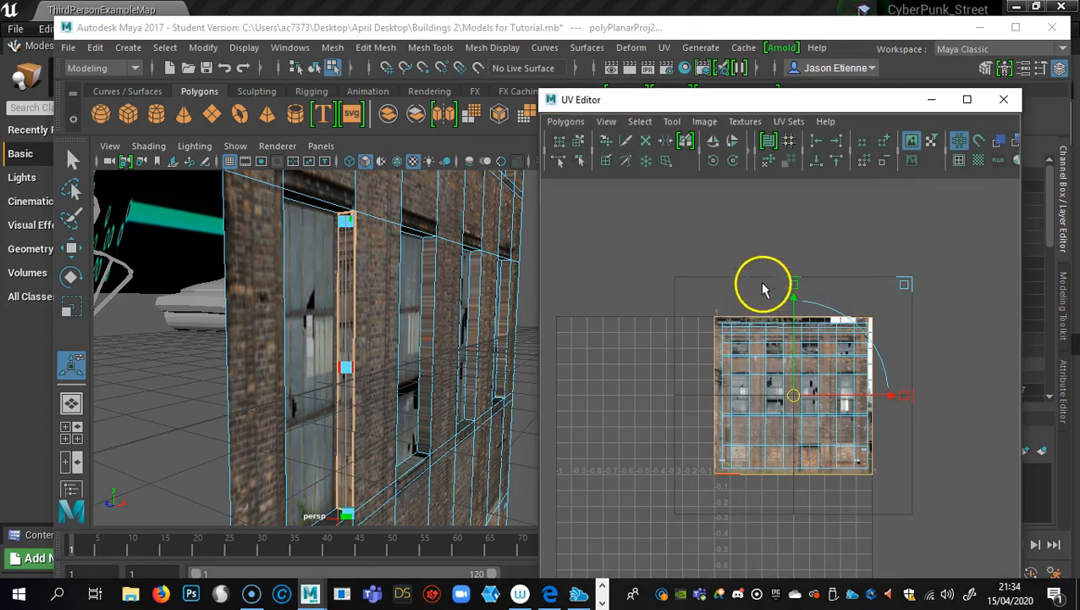
pyautogui.rightClick(347, 284)
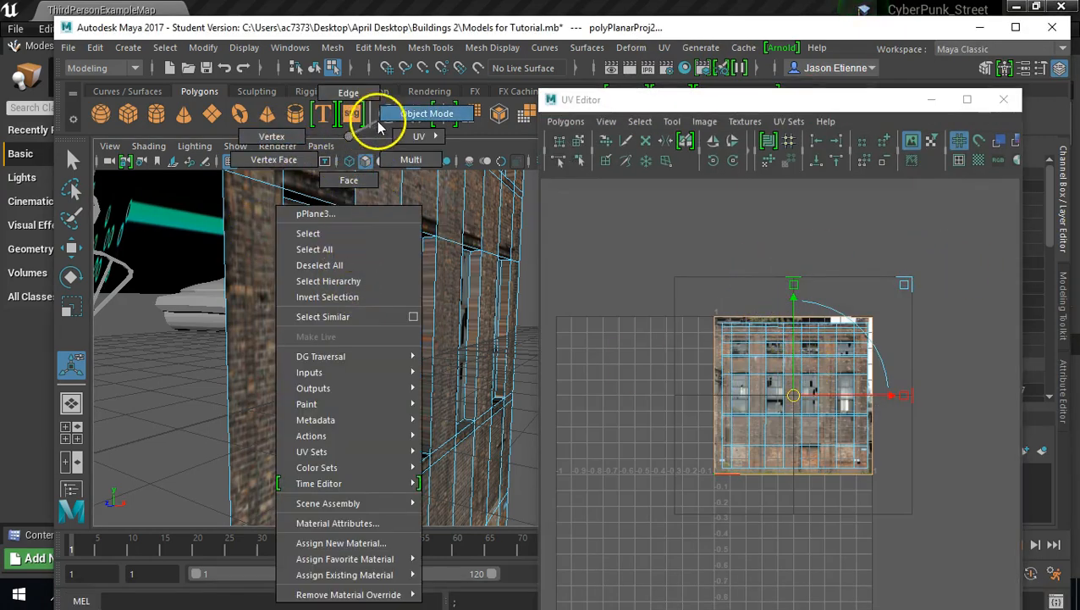
pyautogui.moveTo(401, 157); pyautogui.dragTo(406, 185, button='right')
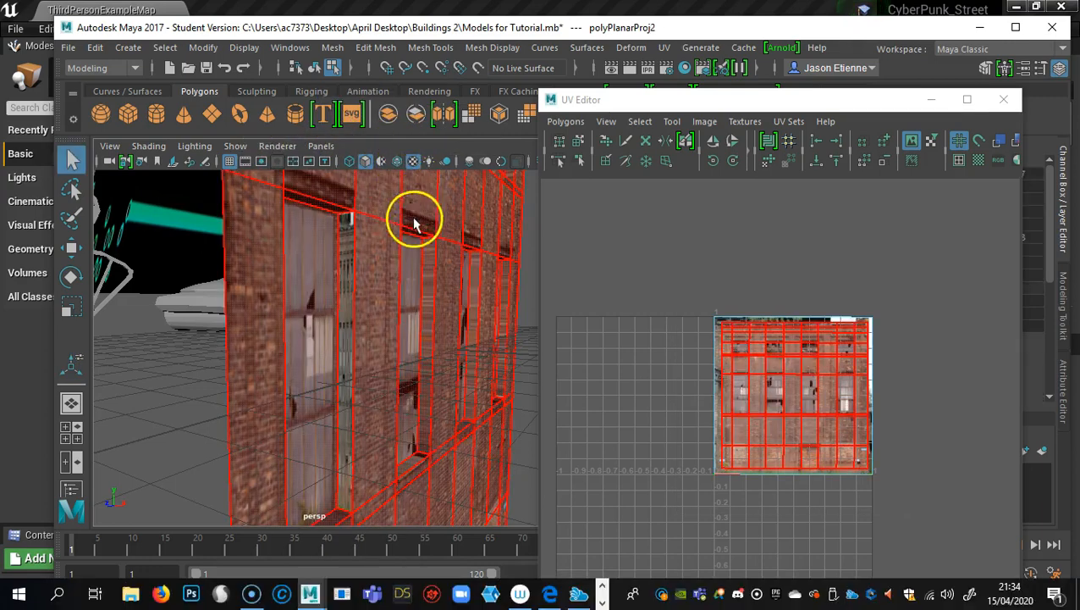
pyautogui.click(349, 307)
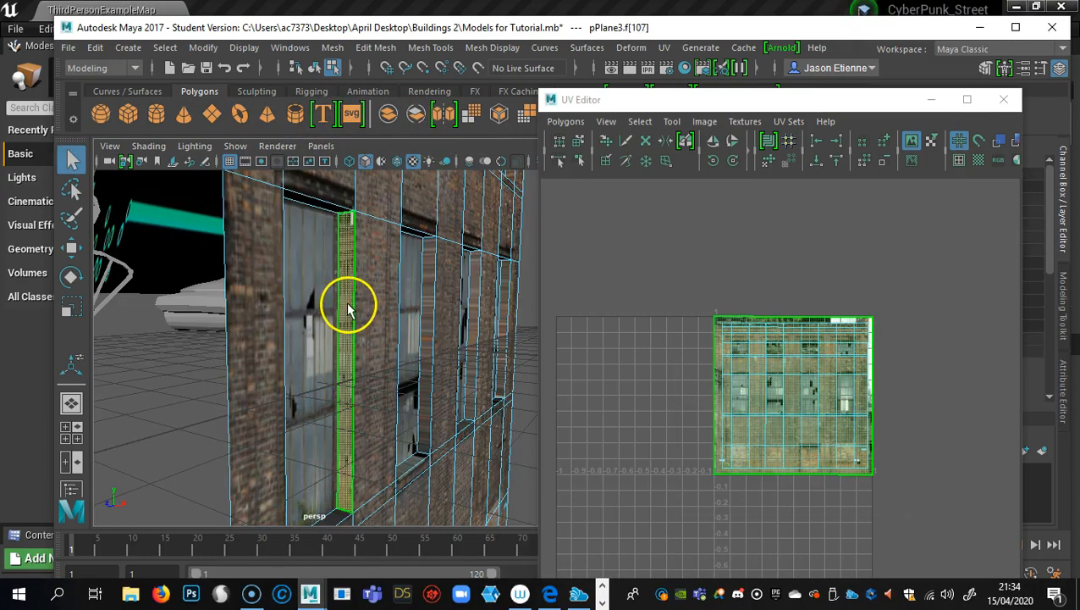
pyautogui.click(407, 318)
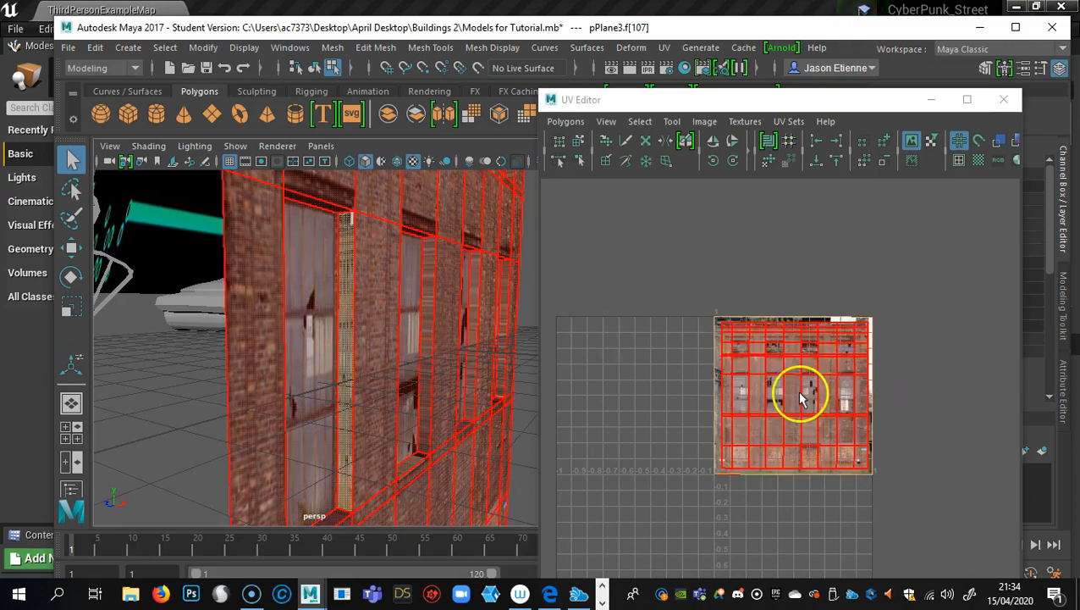
# Scale the side face's UVs down to a tall, narrow strip over the brickwork between two lower-row windows.
pyautogui.click(801, 398)
pyautogui.press('w')
pyautogui.moveTo(794, 394); pyautogui.dragTo(727, 383)
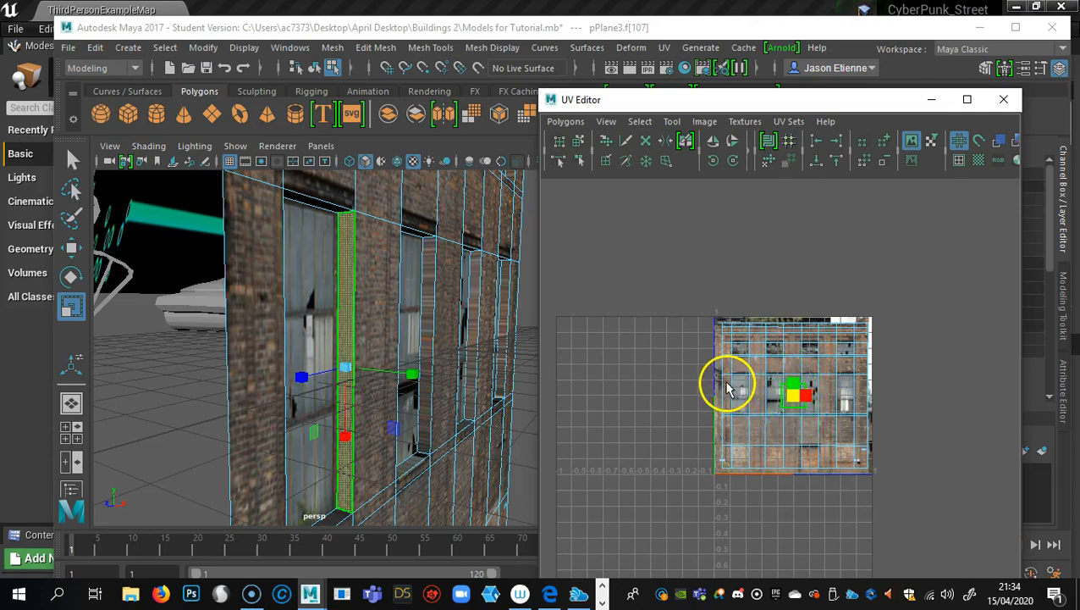
pyautogui.scroll(8, 820, 378)
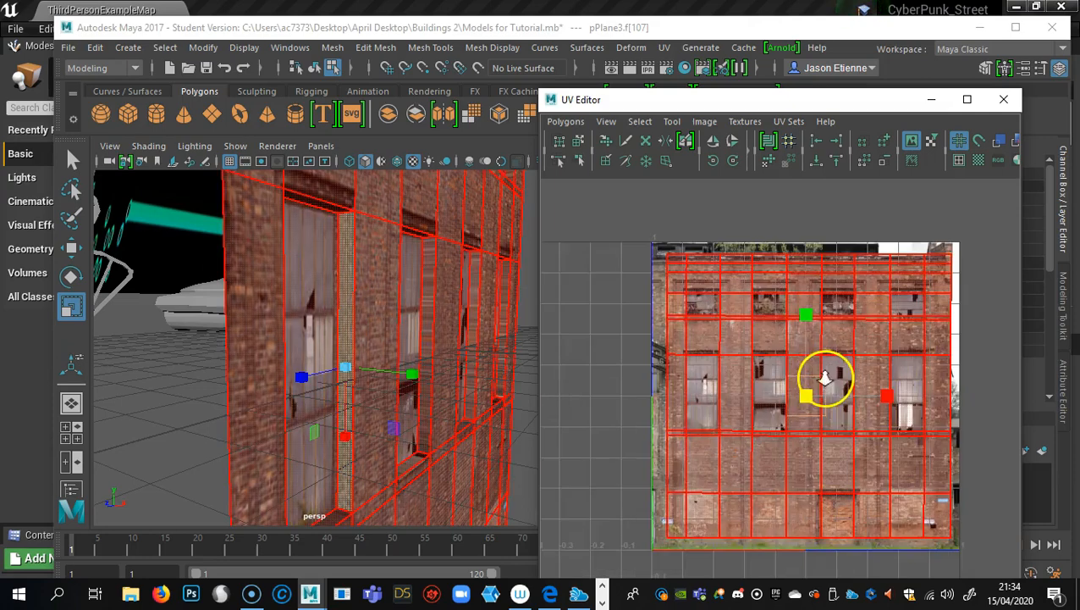
pyautogui.moveTo(847, 400); pyautogui.dragTo(796, 388)
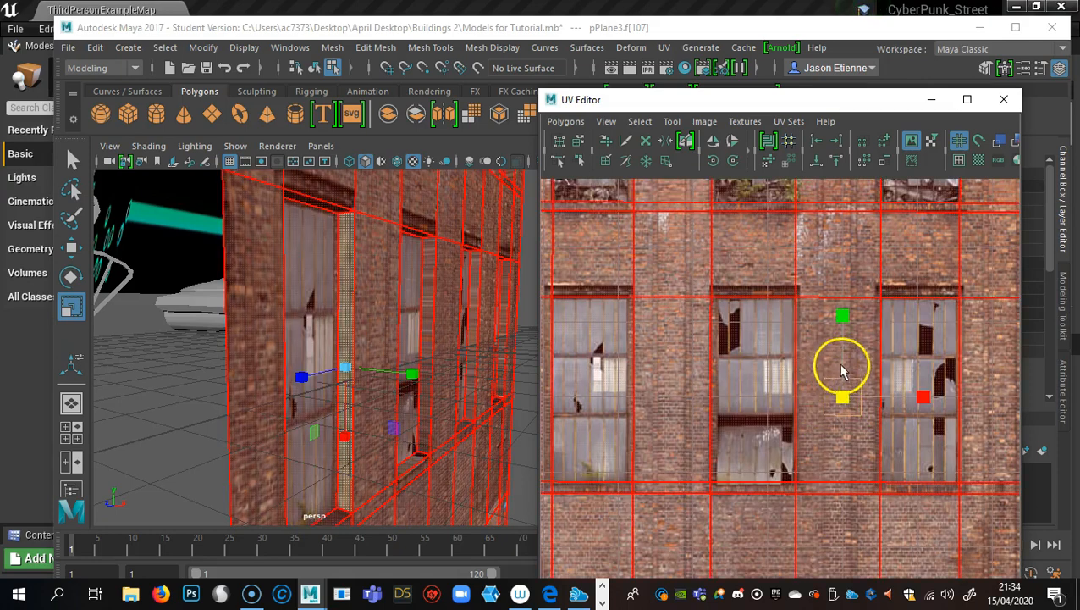
pyautogui.moveTo(843, 319); pyautogui.dragTo(824, 35)
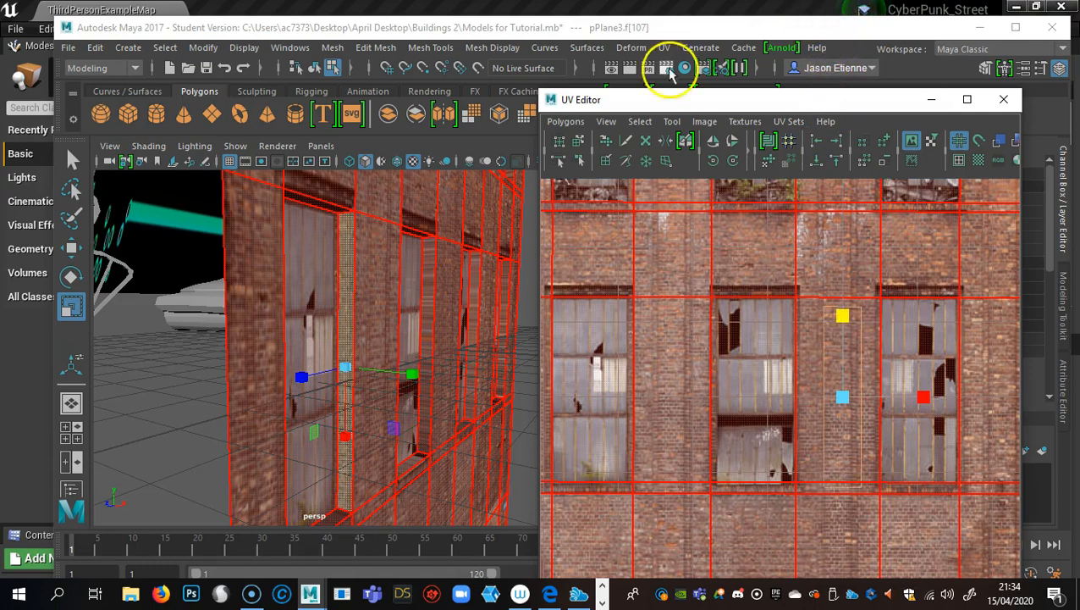
pyautogui.click(525, 361)
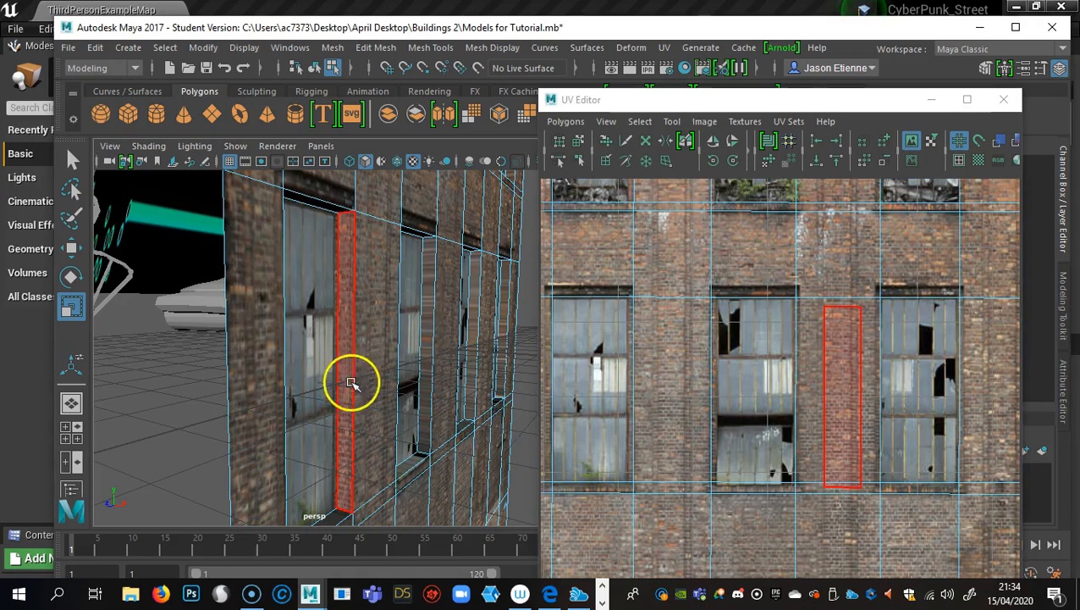
# Examine the brick texture on the window's inner side face and the depth of the recessed windows from several angles.
pyautogui.keyDown('alt'); pyautogui.moveTo(350, 407); pyautogui.dragTo(354, 407); pyautogui.keyUp('alt')
pyautogui.keyDown('alt'); pyautogui.moveTo(354, 407); pyautogui.dragTo(321, 393, button='right'); pyautogui.keyUp('alt')
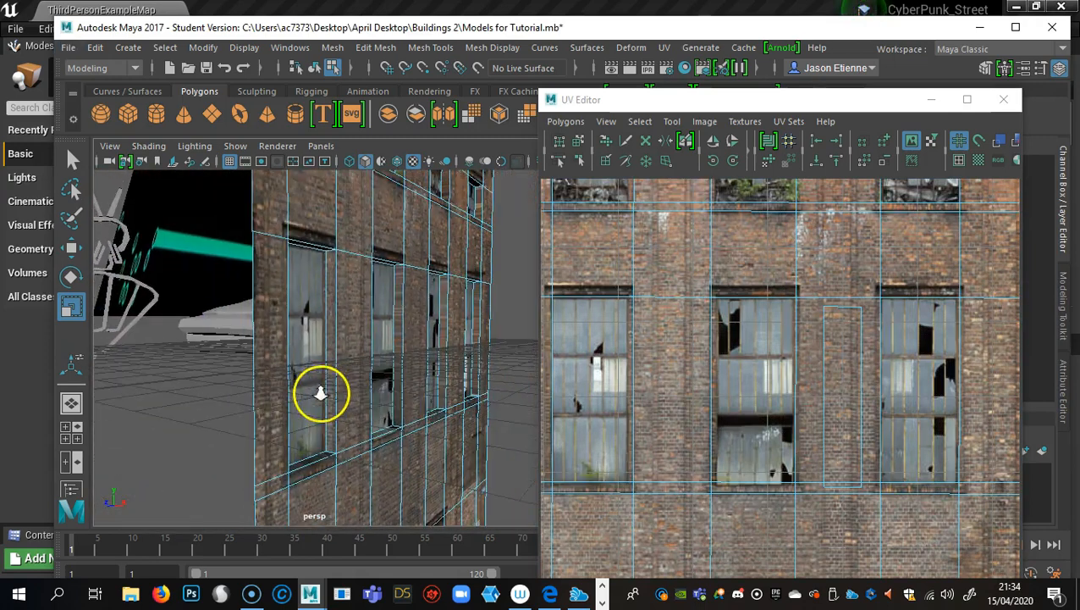
pyautogui.keyDown('alt'); pyautogui.moveTo(412, 425); pyautogui.dragTo(468, 431); pyautogui.keyUp('alt')
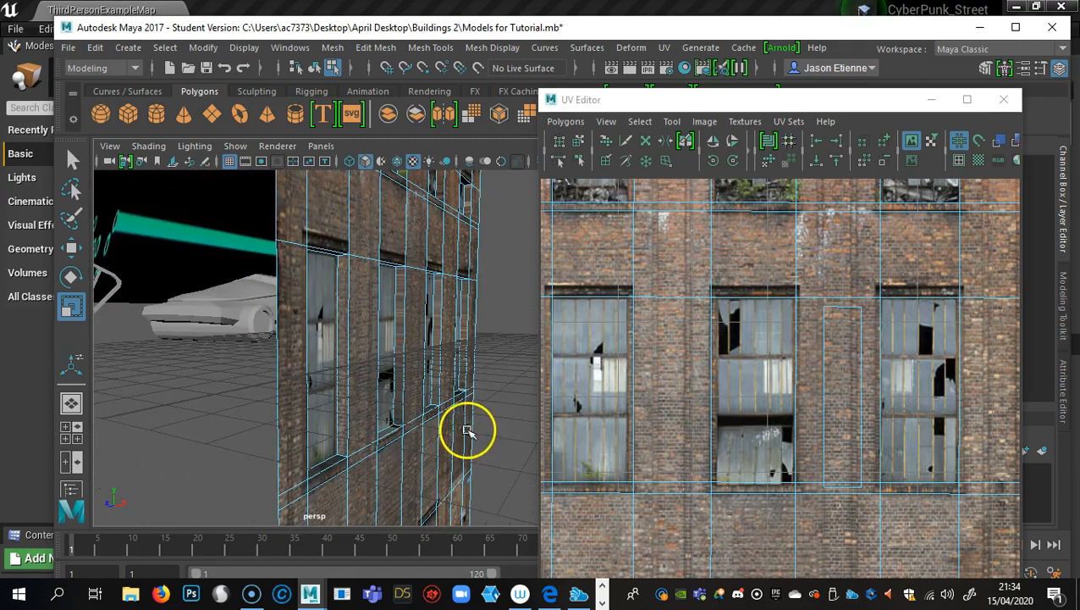
pyautogui.moveTo(423, 392)
pyautogui.keyDown('alt'); pyautogui.mouseDown()
pyautogui.moveTo(405, 408)
pyautogui.moveTo(415, 408)
pyautogui.mouseUp(); pyautogui.keyUp('alt')
pyautogui.keyDown('alt'); pyautogui.moveTo(415, 409); pyautogui.dragTo(471, 420, button='right'); pyautogui.keyUp('alt')
pyautogui.moveTo(424, 410)
pyautogui.keyDown('alt'); pyautogui.mouseDown()
pyautogui.moveTo(444, 410)
pyautogui.moveTo(418, 429)
pyautogui.moveTo(387, 417)
pyautogui.moveTo(412, 417)
pyautogui.mouseUp(); pyautogui.keyUp('alt')
pyautogui.keyDown('alt'); pyautogui.moveTo(412, 417); pyautogui.dragTo(362, 381, button='right'); pyautogui.keyUp('alt')
pyautogui.keyDown('alt'); pyautogui.moveTo(362, 381); pyautogui.dragTo(386, 385); pyautogui.keyUp('alt')
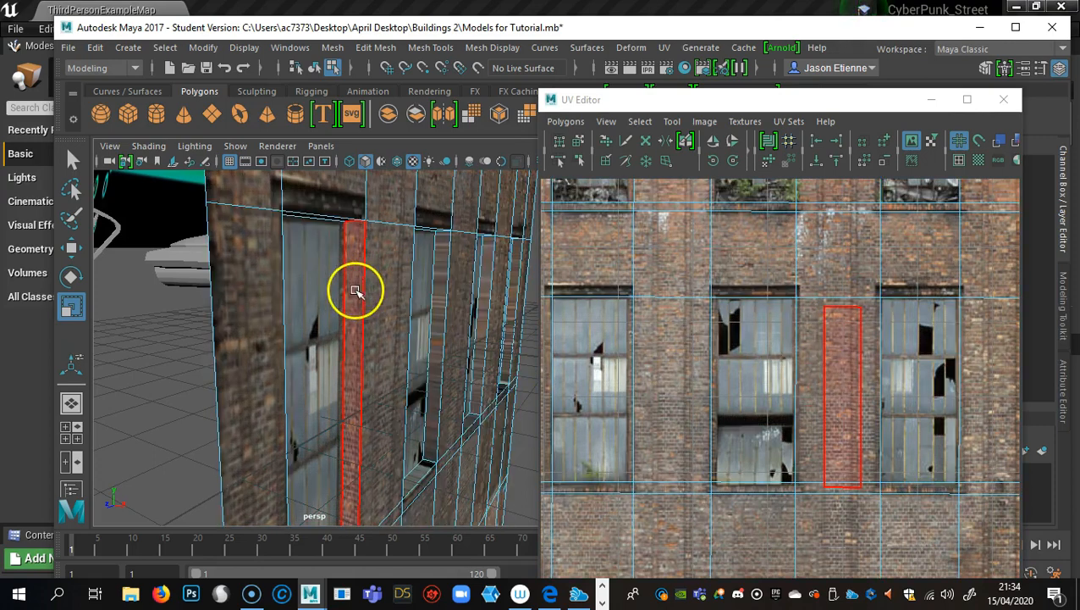
pyautogui.keyDown('alt'); pyautogui.moveTo(355, 294); pyautogui.dragTo(273, 298); pyautogui.keyUp('alt')
pyautogui.keyDown('alt'); pyautogui.moveTo(272, 298); pyautogui.dragTo(316, 308, button='middle'); pyautogui.keyUp('alt')
pyautogui.keyDown('alt'); pyautogui.moveTo(315, 307); pyautogui.dragTo(299, 347); pyautogui.keyUp('alt')
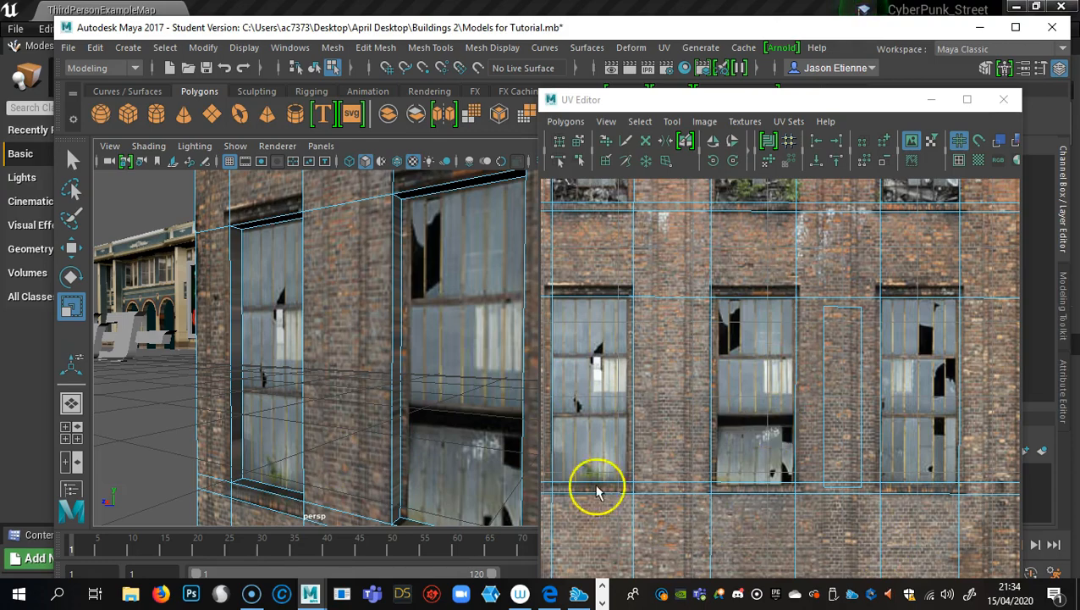
pyautogui.keyDown('alt'); pyautogui.moveTo(370, 373); pyautogui.dragTo(395, 376); pyautogui.keyUp('alt')
pyautogui.moveTo(369, 304)
pyautogui.keyDown('alt'); pyautogui.mouseDown(button='right')
pyautogui.moveTo(216, 273)
pyautogui.moveTo(369, 326)
pyautogui.mouseUp(button='right'); pyautogui.keyUp('alt')
pyautogui.keyDown('alt'); pyautogui.moveTo(370, 325); pyautogui.dragTo(315, 332); pyautogui.keyUp('alt')
# Select the strip of faces along the façade's top edge and extrude it outward with a Local Translate Z of 0.429.
pyautogui.moveTo(297, 221); pyautogui.dragTo(301, 180, button='right')
pyautogui.keyDown('alt'); pyautogui.moveTo(415, 281); pyautogui.dragTo(425, 334, button='middle'); pyautogui.keyUp('alt')
pyautogui.keyDown('alt'); pyautogui.moveTo(425, 333); pyautogui.dragTo(418, 352); pyautogui.keyUp('alt')
pyautogui.keyDown('alt'); pyautogui.moveTo(417, 352); pyautogui.dragTo(441, 356, button='right'); pyautogui.keyUp('alt')
pyautogui.keyDown('alt'); pyautogui.moveTo(441, 355); pyautogui.dragTo(410, 355, button='middle'); pyautogui.keyUp('alt')
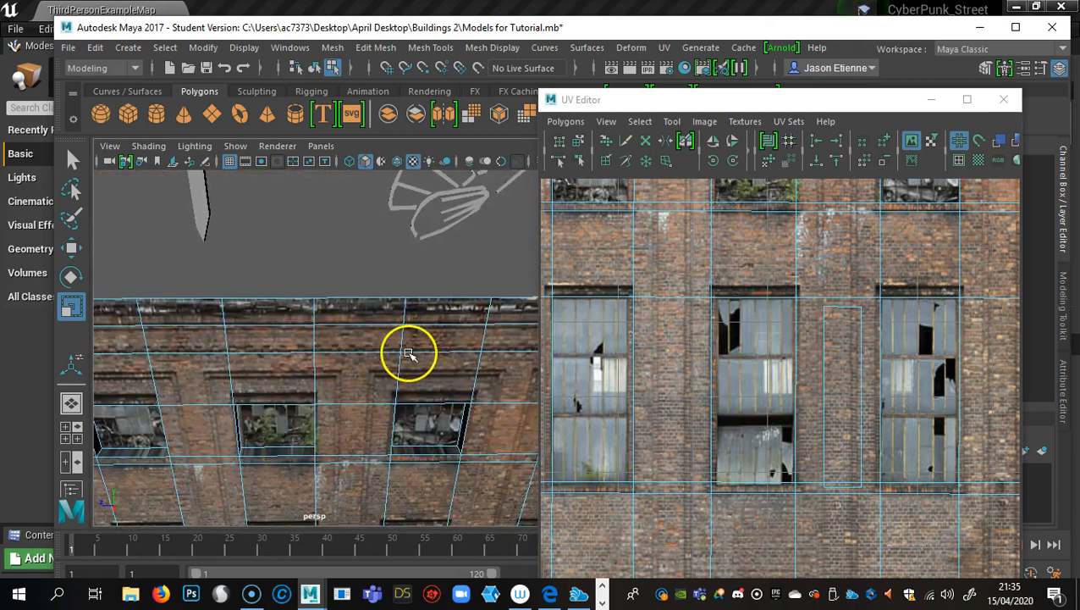
pyautogui.keyDown('alt'); pyautogui.moveTo(409, 354); pyautogui.dragTo(313, 326, button='right'); pyautogui.keyUp('alt')
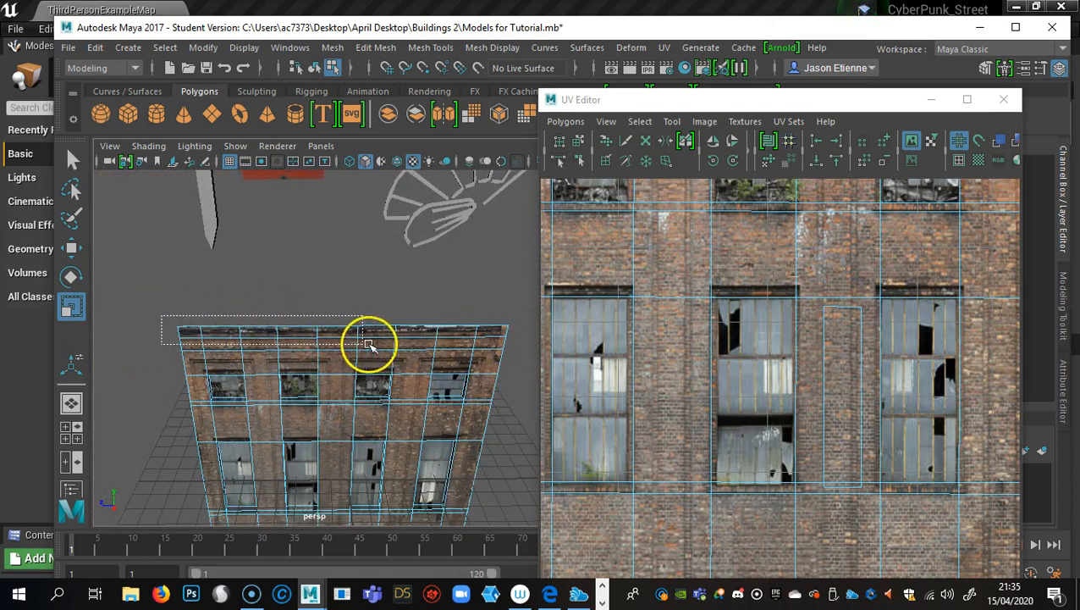
pyautogui.moveTo(519, 342); pyautogui.dragTo(519, 342)
pyautogui.keyDown('alt'); pyautogui.moveTo(458, 381); pyautogui.dragTo(383, 365); pyautogui.keyUp('alt')
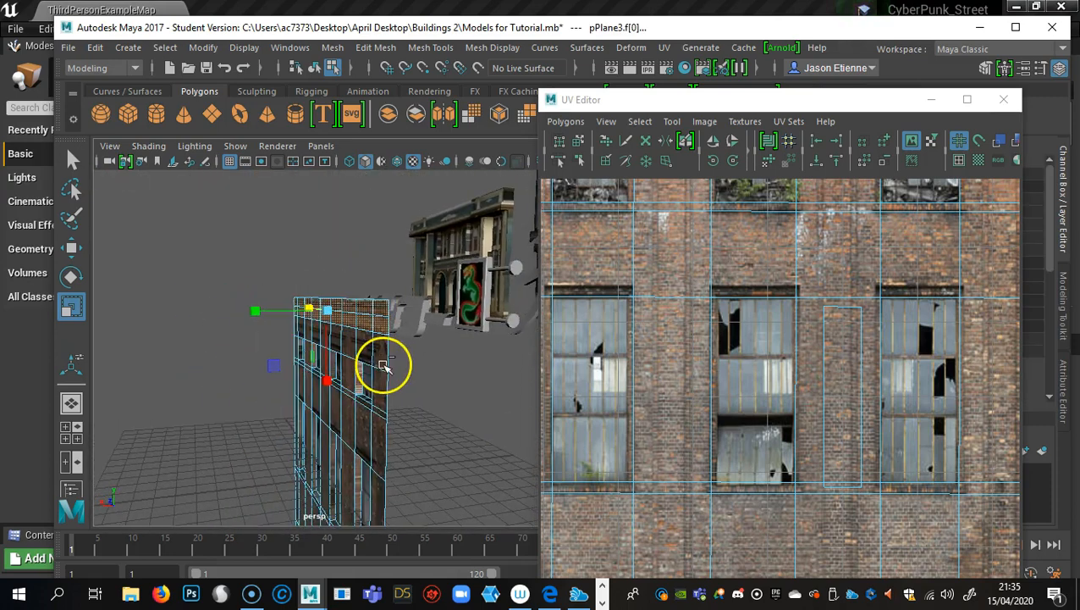
pyautogui.hotkey('ctrl', 'e')
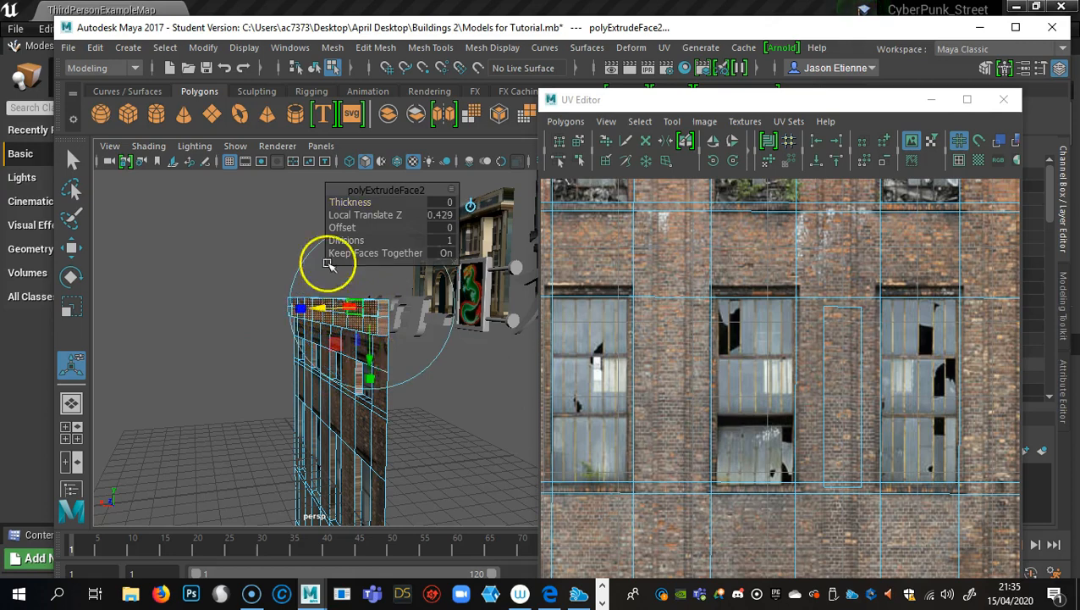
# Select the uppermost strip of faces along the façade's cornice and extrude it outward with a Local Translate Z of 0.241.
pyautogui.keyDown('alt'); pyautogui.moveTo(212, 419); pyautogui.dragTo(330, 418); pyautogui.keyUp('alt')
pyautogui.keyDown('alt'); pyautogui.moveTo(210, 307); pyautogui.dragTo(207, 349, button='middle'); pyautogui.keyUp('alt')
pyautogui.keyDown('alt'); pyautogui.moveTo(207, 350); pyautogui.dragTo(209, 367); pyautogui.keyUp('alt')
pyautogui.click(201, 327)
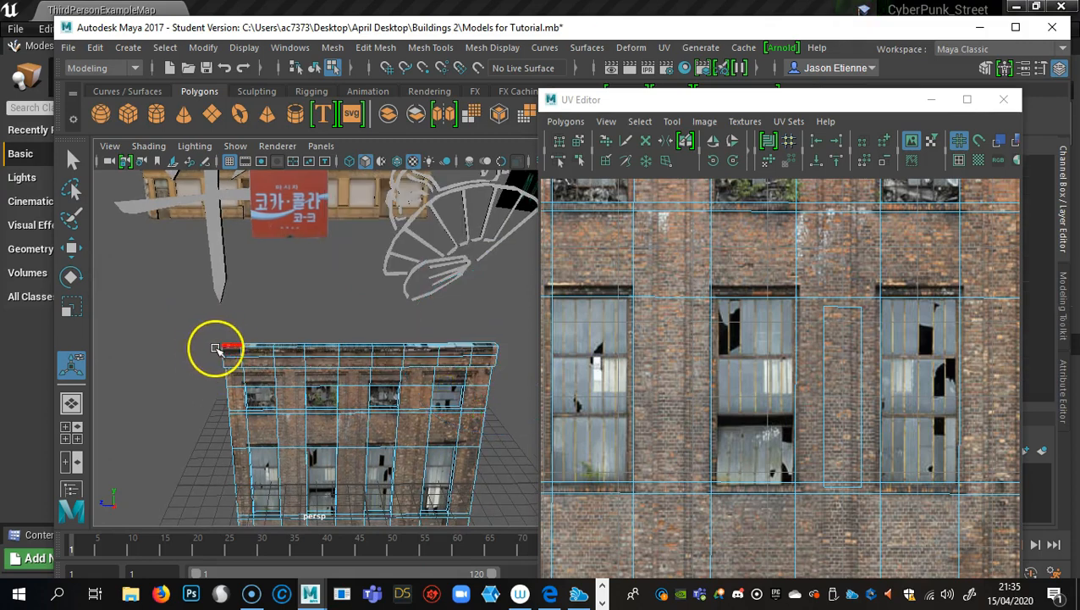
pyautogui.click(234, 353)
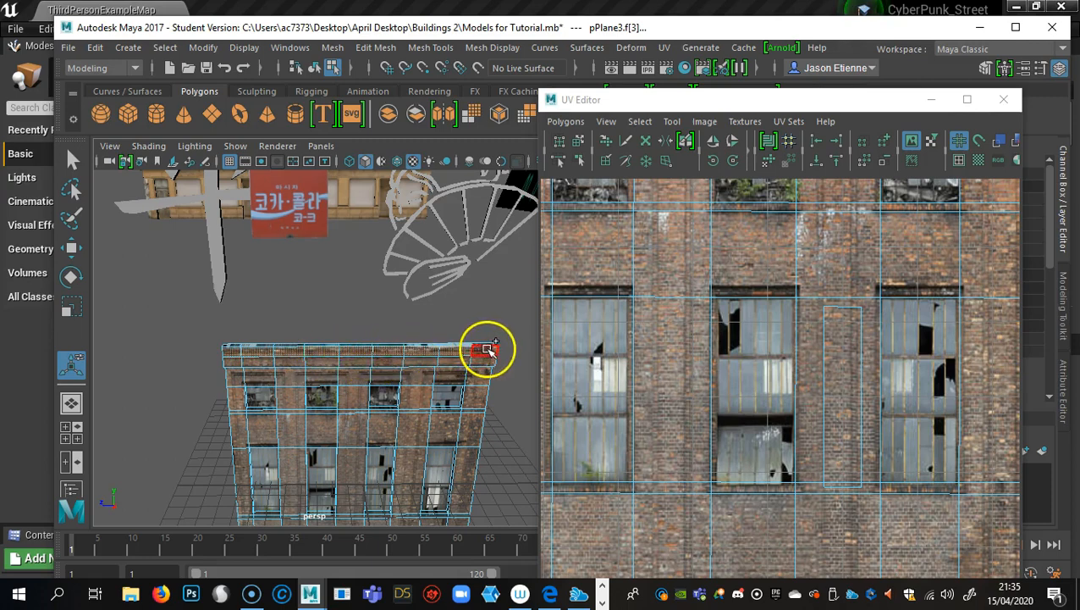
pyautogui.hotkey('ctrl', 'e')
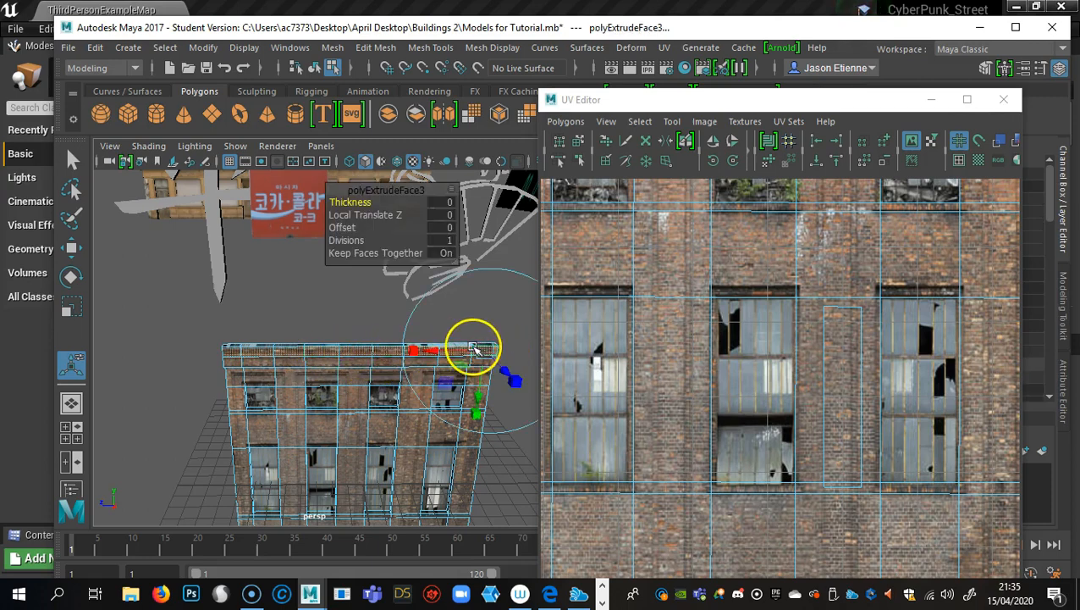
pyautogui.moveTo(499, 367); pyautogui.dragTo(506, 370)
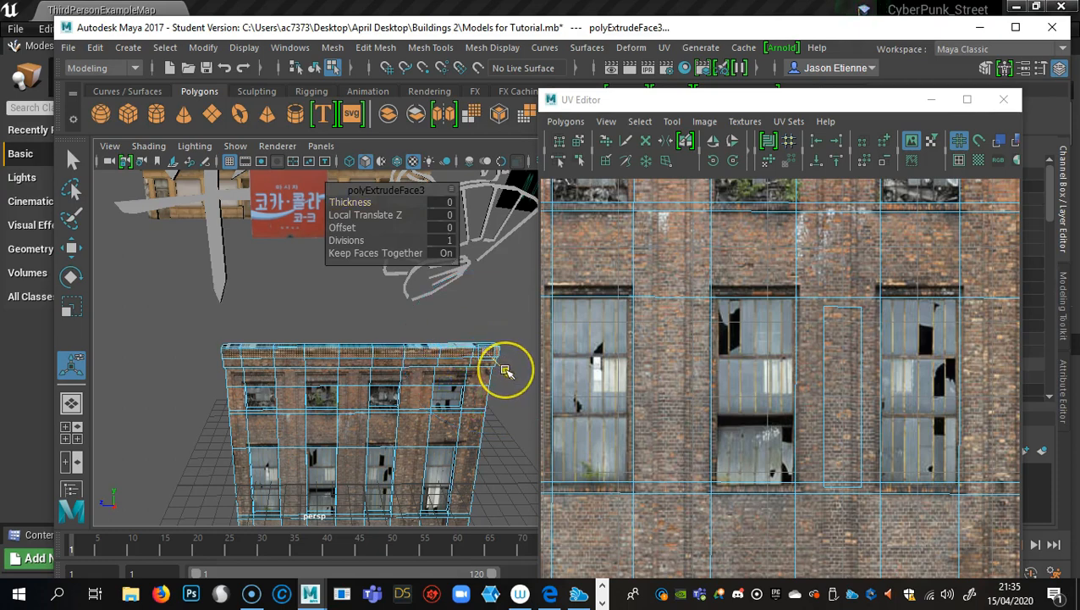
pyautogui.keyDown('alt'); pyautogui.moveTo(330, 390); pyautogui.dragTo(265, 406); pyautogui.keyUp('alt')
pyautogui.keyDown('alt'); pyautogui.moveTo(265, 407); pyautogui.dragTo(263, 194, button='middle'); pyautogui.keyUp('alt')
pyautogui.keyDown('alt'); pyautogui.moveTo(339, 374); pyautogui.dragTo(246, 357); pyautogui.keyUp('alt')
pyautogui.keyDown('alt'); pyautogui.moveTo(246, 358); pyautogui.dragTo(367, 306, button='right'); pyautogui.keyUp('alt')
pyautogui.keyDown('alt'); pyautogui.moveTo(368, 306); pyautogui.dragTo(364, 400); pyautogui.keyUp('alt')
pyautogui.keyDown('alt'); pyautogui.moveTo(351, 354); pyautogui.dragTo(356, 373, button='middle'); pyautogui.keyUp('alt')
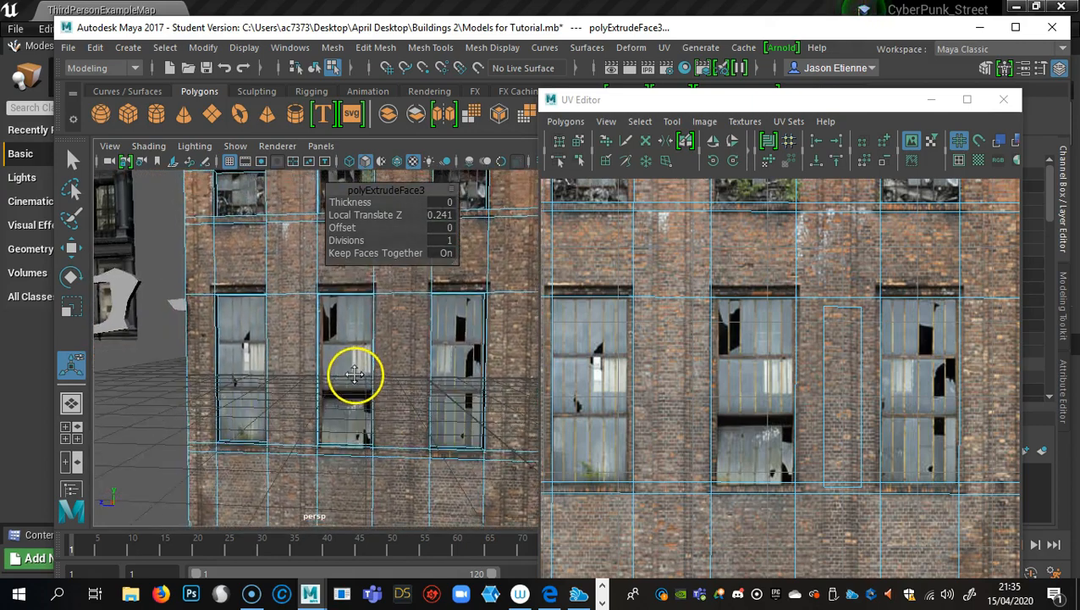
pyautogui.keyDown('alt'); pyautogui.moveTo(310, 352); pyautogui.dragTo(325, 362); pyautogui.keyUp('alt')
pyautogui.keyDown('alt'); pyautogui.moveTo(325, 356); pyautogui.dragTo(286, 424, button='middle'); pyautogui.keyUp('alt')
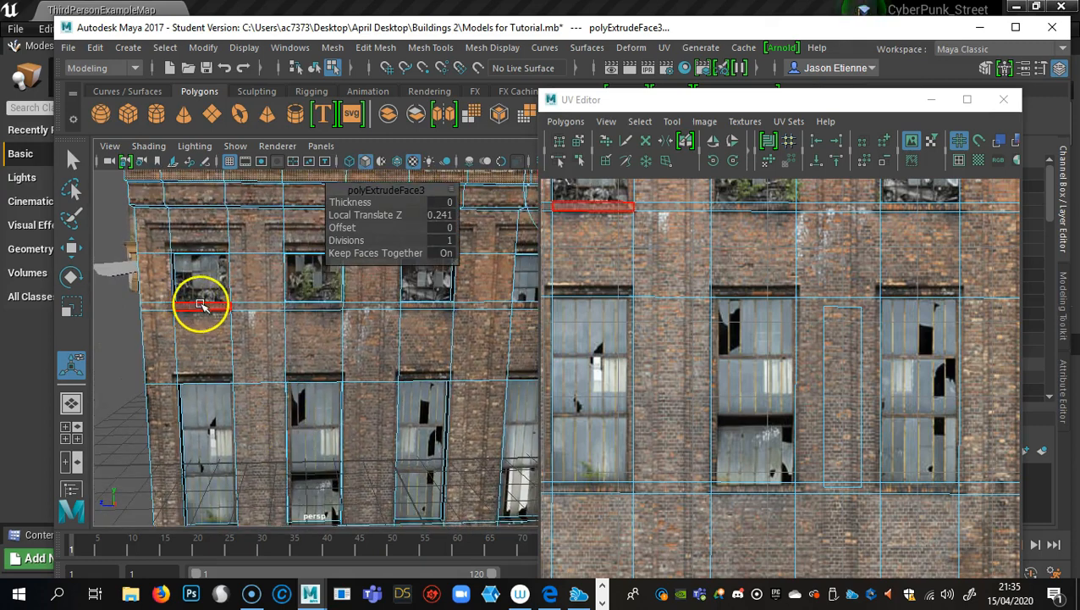
pyautogui.click(203, 303)
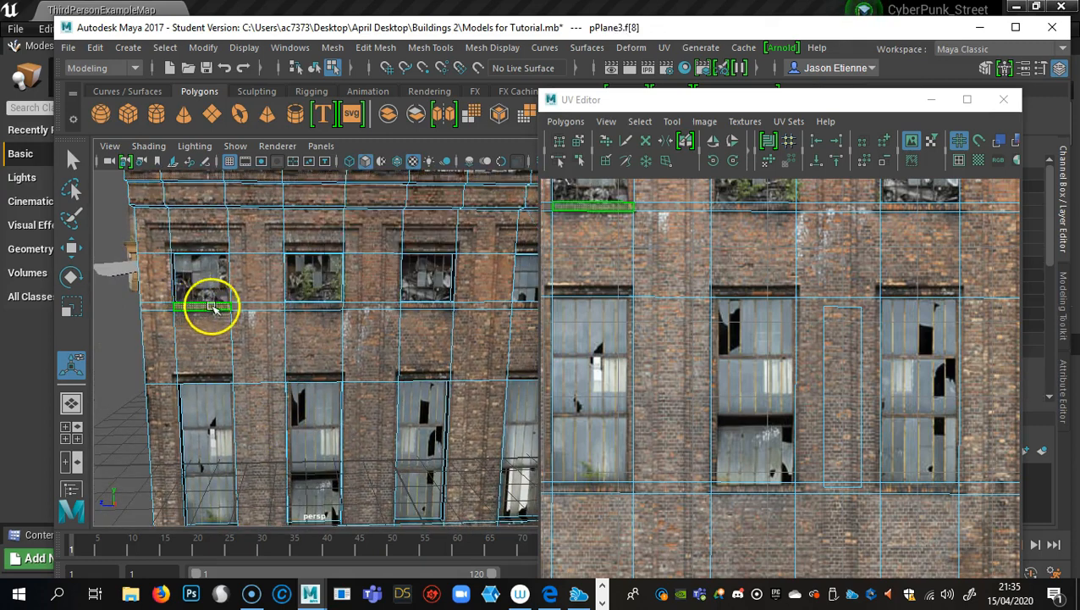
pyautogui.press('capslock')
pyautogui.click(321, 304)
pyautogui.click(430, 306)
pyautogui.keyDown('alt'); pyautogui.moveTo(457, 326); pyautogui.dragTo(337, 368, button='middle'); pyautogui.keyUp('alt')
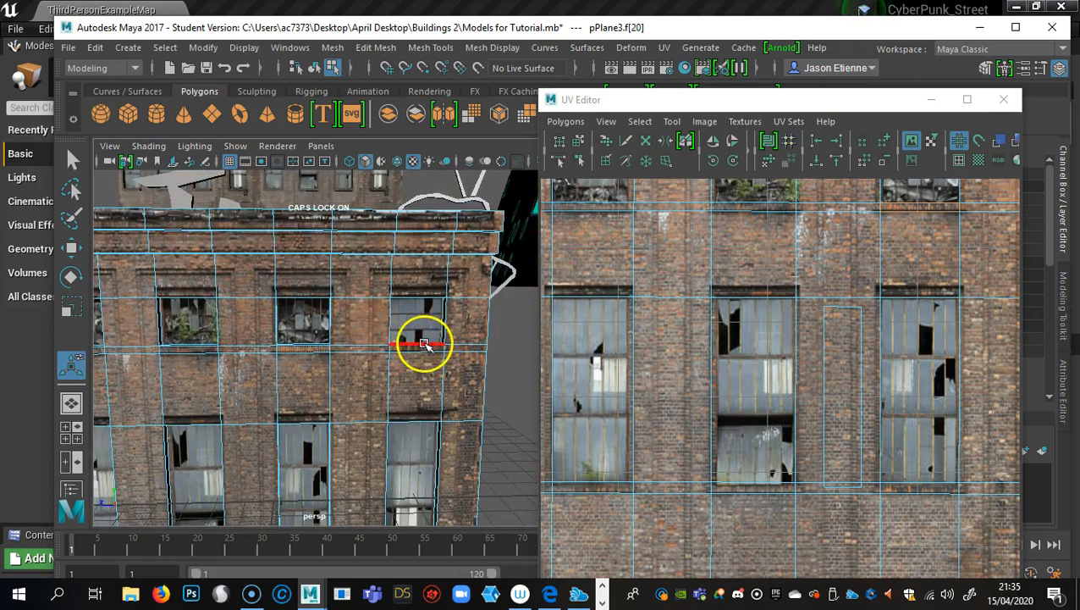
pyautogui.keyDown('shift'); pyautogui.click(204, 349); pyautogui.keyUp('shift')
pyautogui.keyDown('alt'); pyautogui.moveTo(271, 404); pyautogui.dragTo(245, 288, button='middle'); pyautogui.keyUp('alt')
pyautogui.click(184, 265)
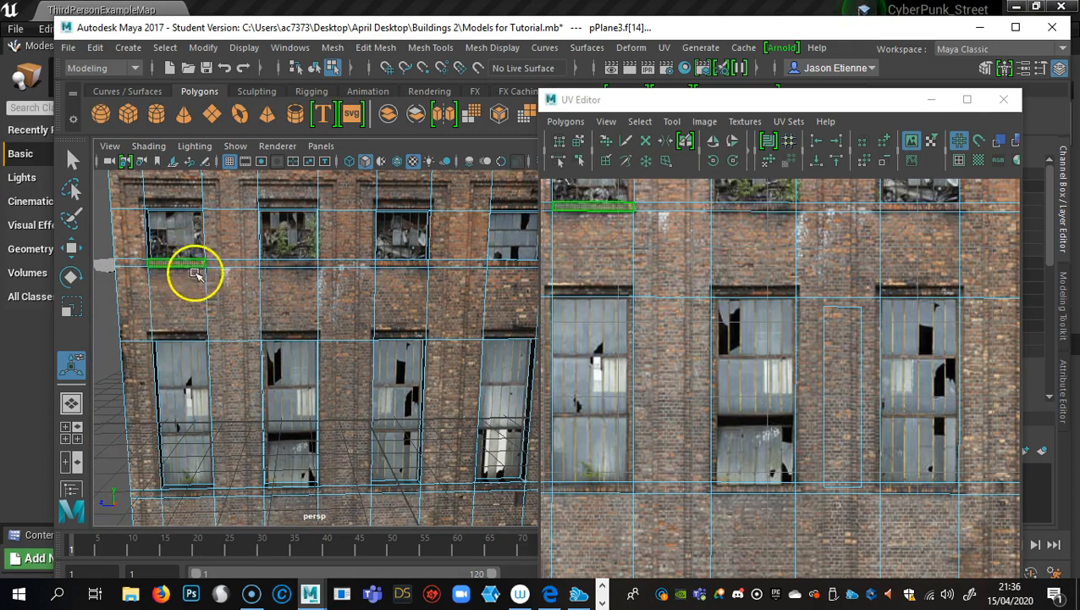
pyautogui.click(337, 264)
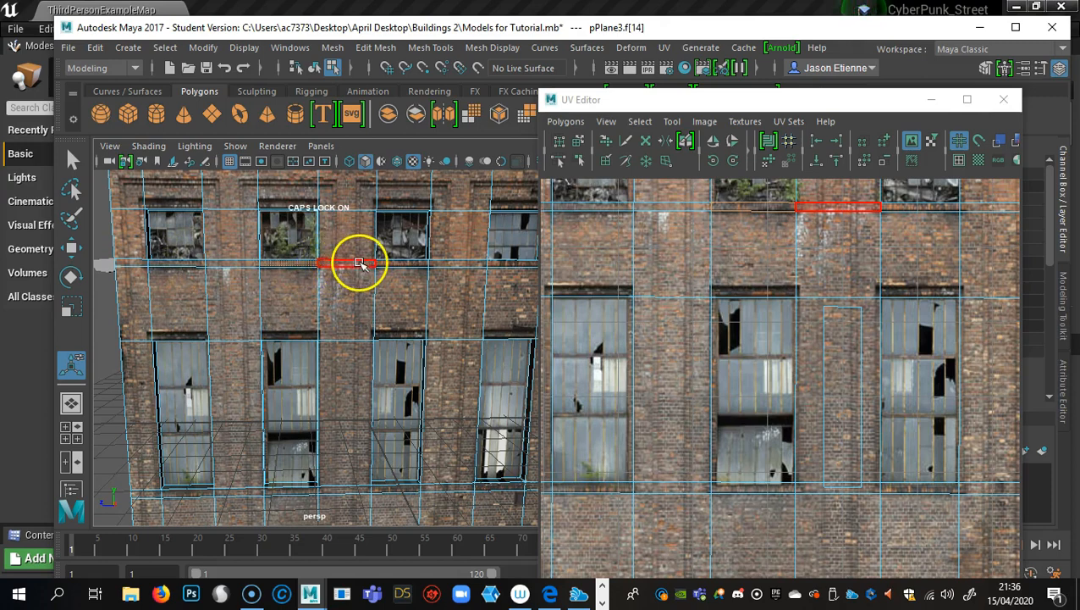
pyautogui.click(200, 268)
# Select the narrow sill faces beneath the windows in both rows and extrude them outward with a Local Translate Z of 0.531.
pyautogui.click(184, 262)
pyautogui.keyDown('shift'); pyautogui.click(288, 263); pyautogui.keyUp('shift')
pyautogui.keyDown('shift'); pyautogui.click(400, 263); pyautogui.keyUp('shift')
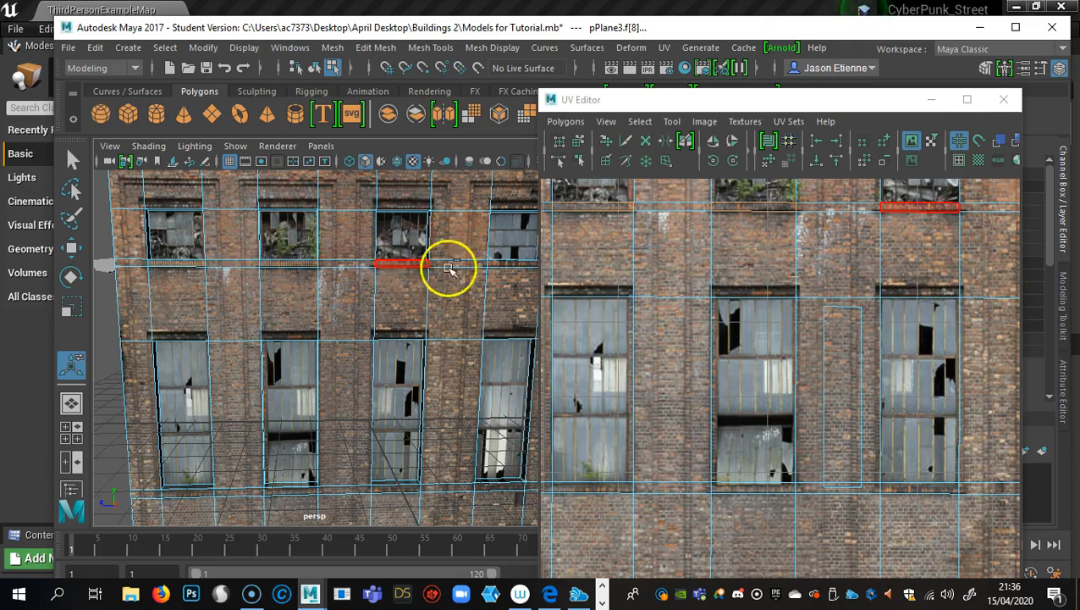
pyautogui.keyDown('alt'); pyautogui.moveTo(478, 294); pyautogui.dragTo(440, 286); pyautogui.keyUp('alt')
pyautogui.keyDown('alt'); pyautogui.moveTo(357, 388); pyautogui.dragTo(222, 338); pyautogui.keyUp('alt')
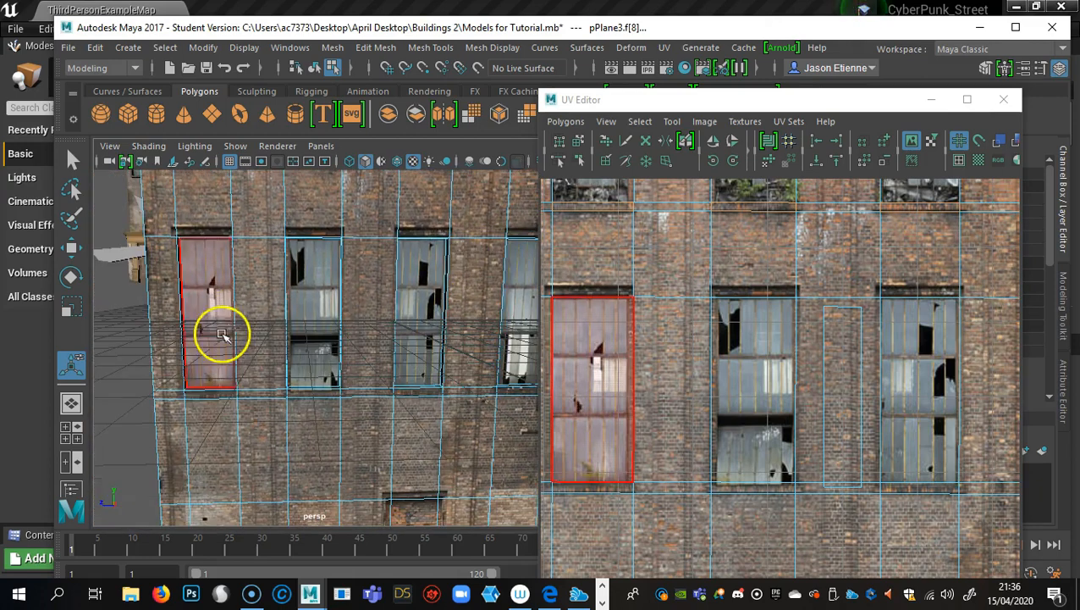
pyautogui.keyDown('shift'); pyautogui.click(210, 394); pyautogui.keyUp('shift')
pyautogui.keyDown('shift'); pyautogui.click(309, 393); pyautogui.keyUp('shift')
pyautogui.keyDown('shift'); pyautogui.click(415, 394); pyautogui.keyUp('shift')
pyautogui.keyDown('shift'); pyautogui.click(515, 389); pyautogui.keyUp('shift')
pyautogui.keyDown('alt'); pyautogui.moveTo(505, 403); pyautogui.dragTo(305, 412); pyautogui.keyUp('alt')
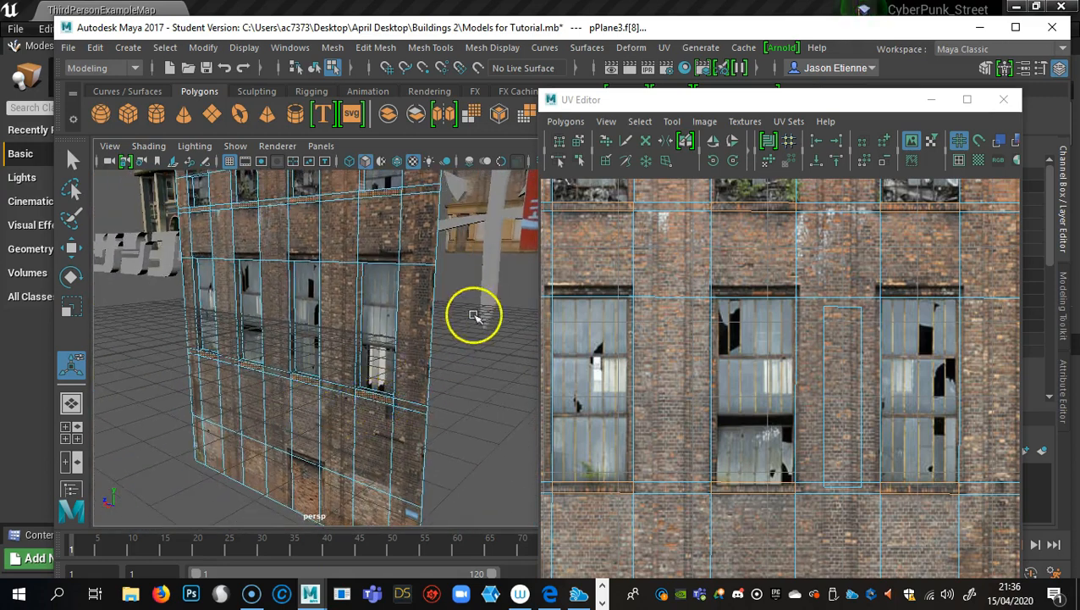
pyautogui.hotkey('ctrl', 'e')
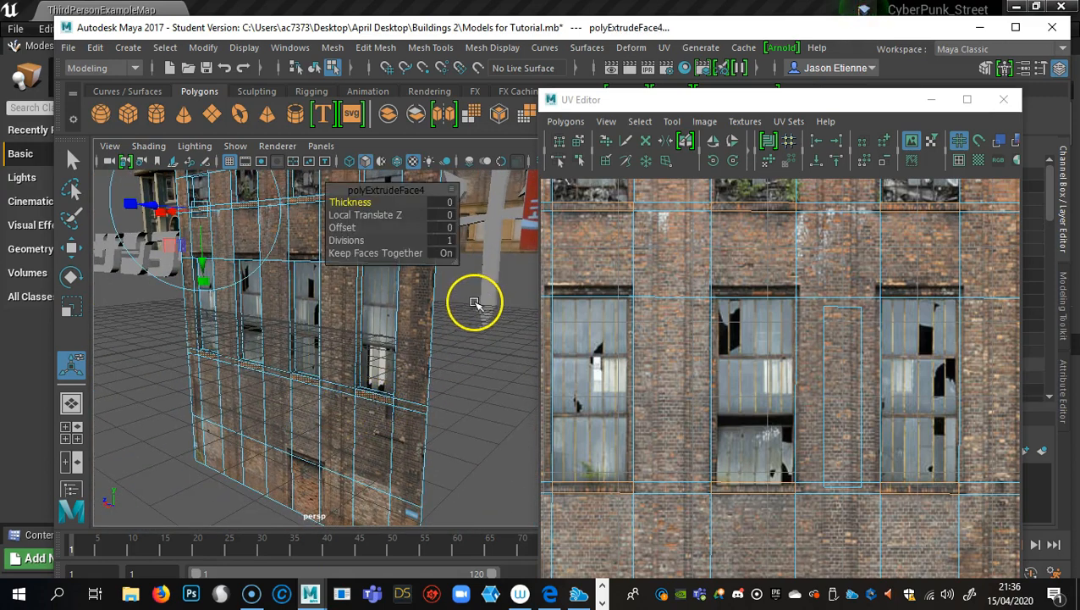
pyautogui.moveTo(150, 200); pyautogui.dragTo(142, 206)
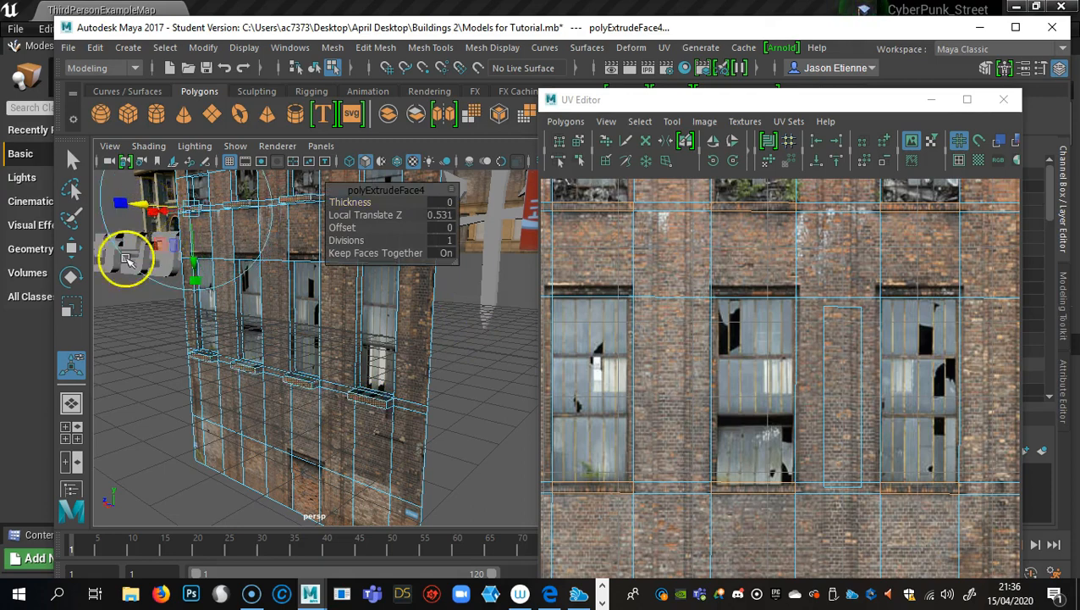
# Extrude the doorway face at the façade's base inward with a Local Translate Z of -0.375.
pyautogui.keyDown('alt'); pyautogui.moveTo(149, 382); pyautogui.dragTo(394, 446); pyautogui.keyUp('alt')
pyautogui.click(330, 383)
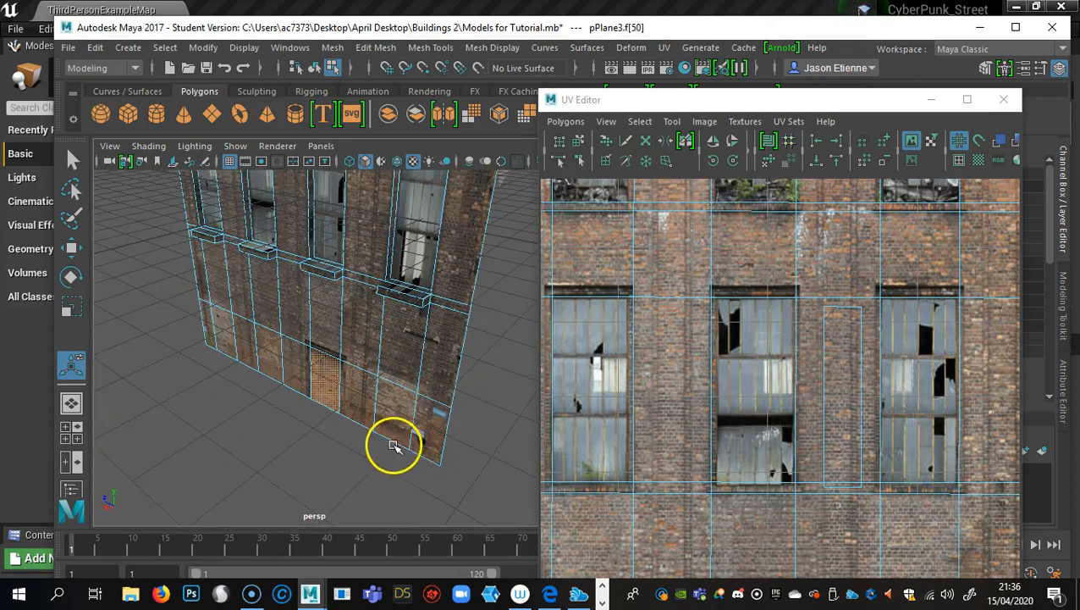
pyautogui.hotkey('ctrl', 'e')
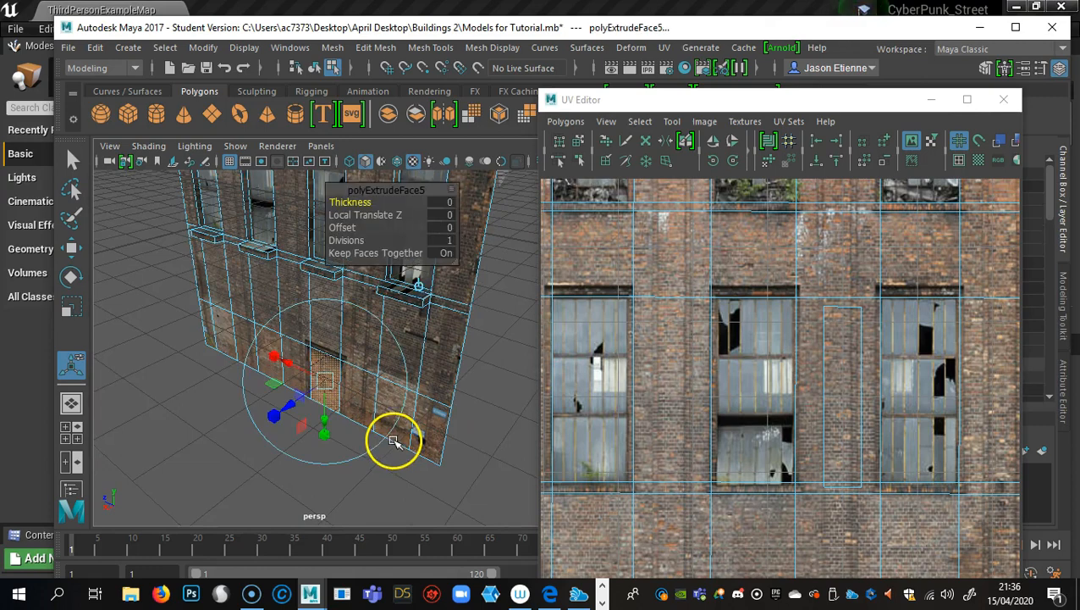
pyautogui.moveTo(292, 411); pyautogui.dragTo(293, 408)
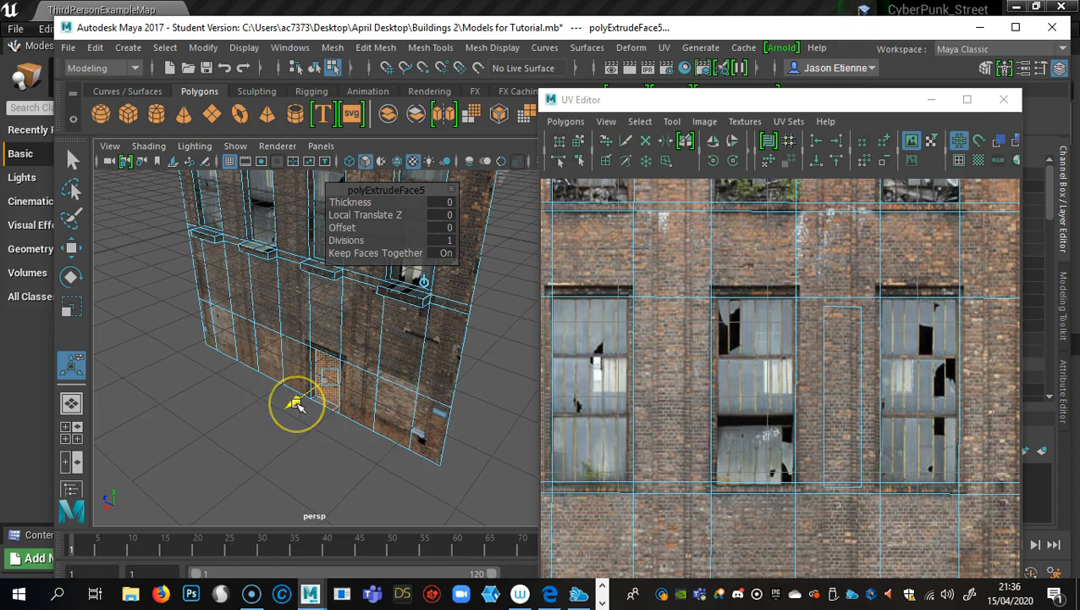
pyautogui.keyDown('alt'); pyautogui.moveTo(243, 433); pyautogui.dragTo(443, 455); pyautogui.keyUp('alt')
# Return the façade to object mode and deselect it.
pyautogui.click(245, 431)
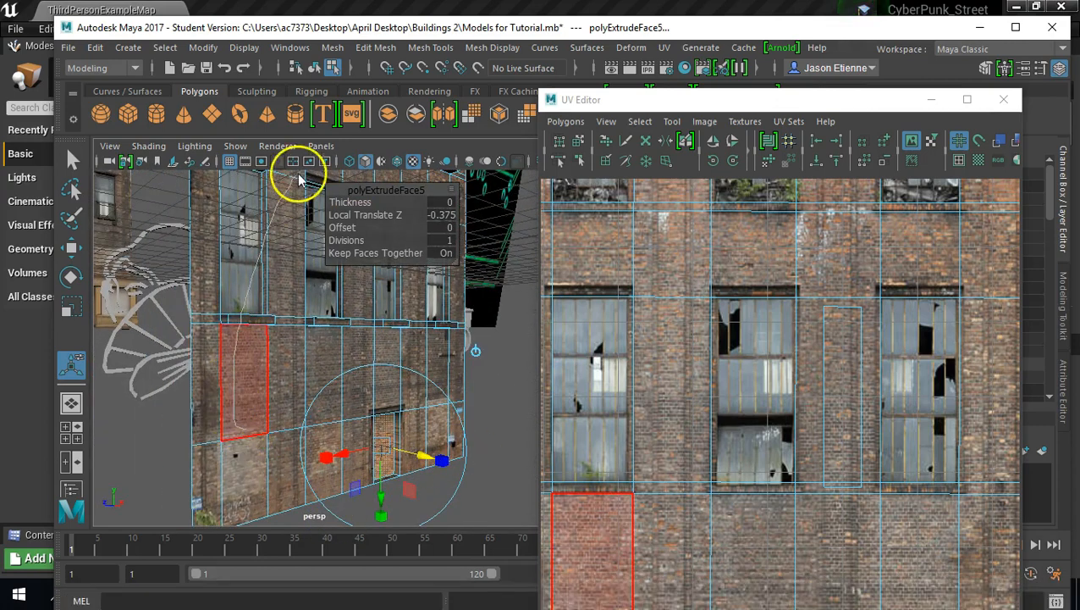
pyautogui.moveTo(246, 135); pyautogui.dragTo(339, 204, button='right')
pyautogui.moveTo(253, 126); pyautogui.dragTo(325, 113, button='right')
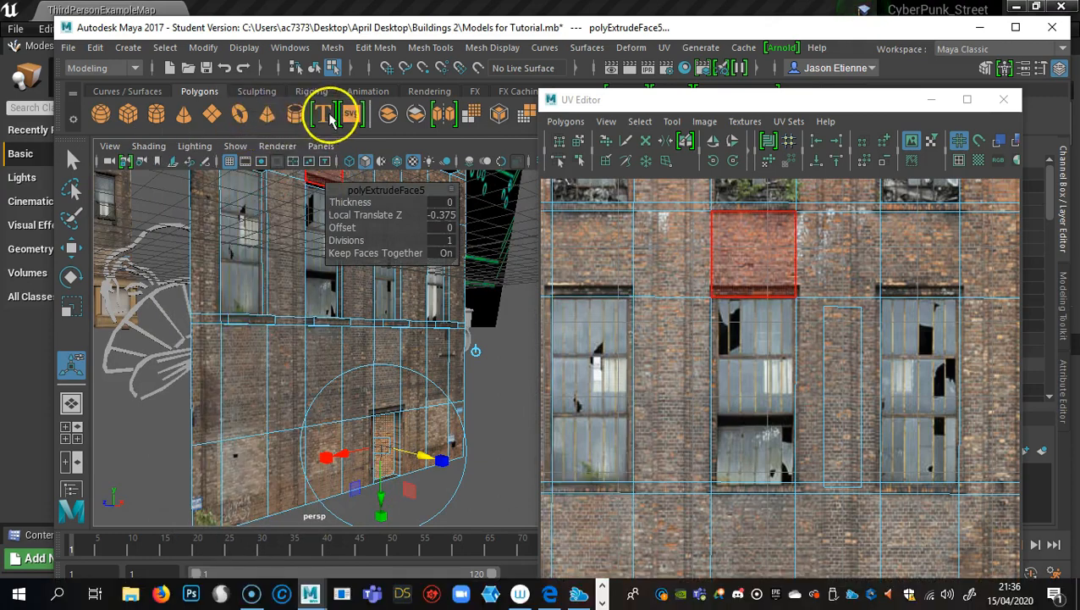
pyautogui.moveTo(258, 233); pyautogui.dragTo(307, 113, button='right')
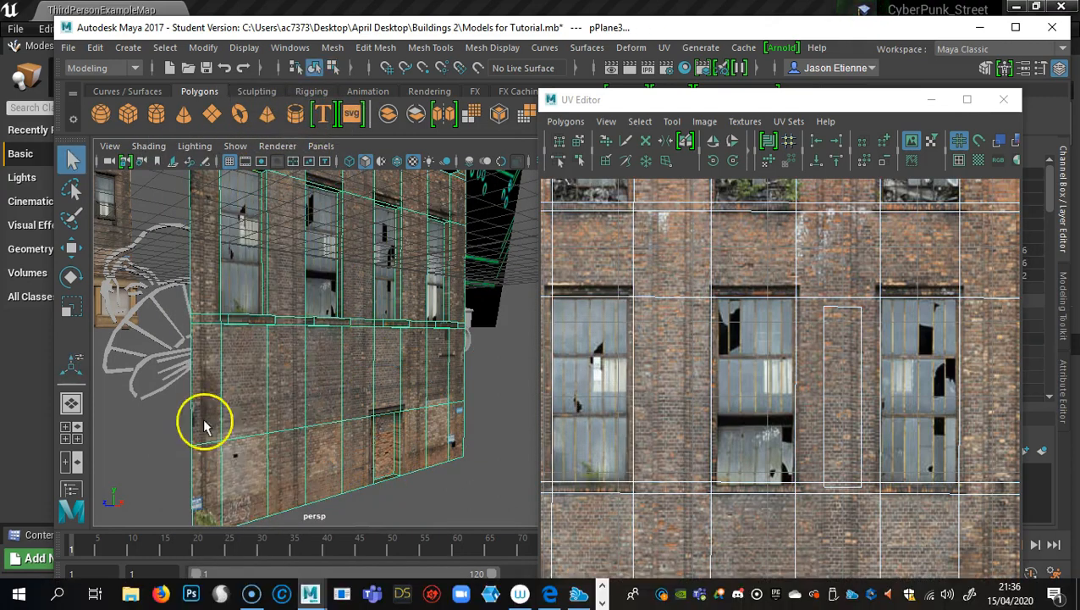
pyautogui.click(145, 470)
# Examine the finished façade's cornice, window sills, recessed windows and doorway from near and far angles.
pyautogui.keyDown('alt'); pyautogui.moveTo(145, 470); pyautogui.dragTo(514, 391); pyautogui.keyUp('alt')
pyautogui.keyDown('alt'); pyautogui.moveTo(418, 343); pyautogui.dragTo(384, 362); pyautogui.keyUp('alt')
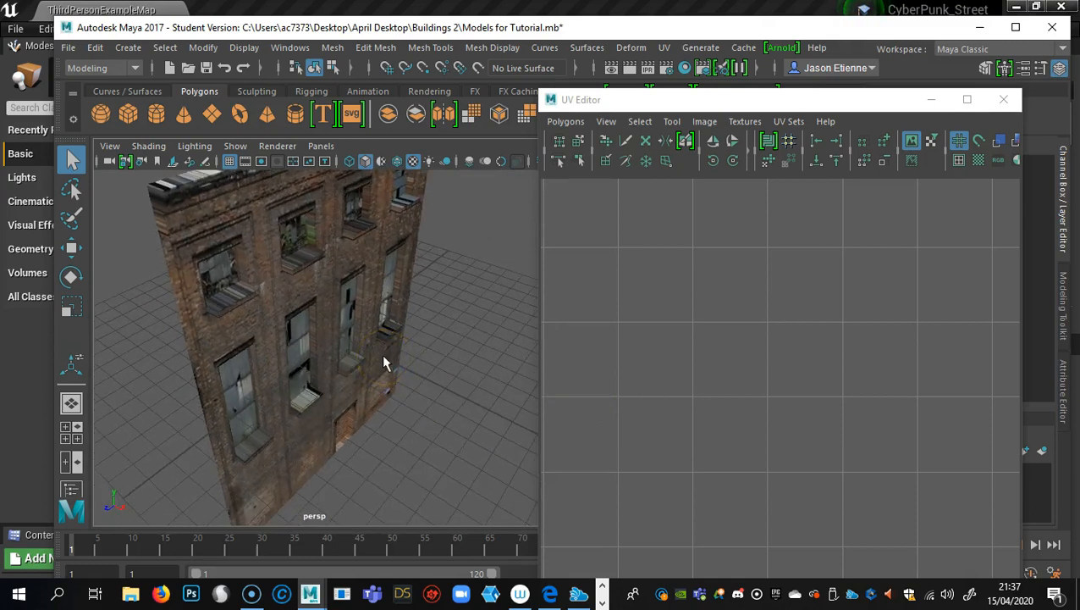
pyautogui.keyDown('alt'); pyautogui.moveTo(362, 351); pyautogui.dragTo(379, 382); pyautogui.keyUp('alt')
pyautogui.keyDown('alt'); pyautogui.moveTo(403, 391); pyautogui.dragTo(415, 364); pyautogui.keyUp('alt')
pyautogui.keyDown('alt'); pyautogui.moveTo(415, 364); pyautogui.dragTo(386, 428, button='right'); pyautogui.keyUp('alt')
pyautogui.keyDown('alt'); pyautogui.moveTo(386, 428); pyautogui.dragTo(400, 419); pyautogui.keyUp('alt')
pyautogui.keyDown('alt'); pyautogui.moveTo(401, 419); pyautogui.dragTo(326, 390, button='right'); pyautogui.keyUp('alt')
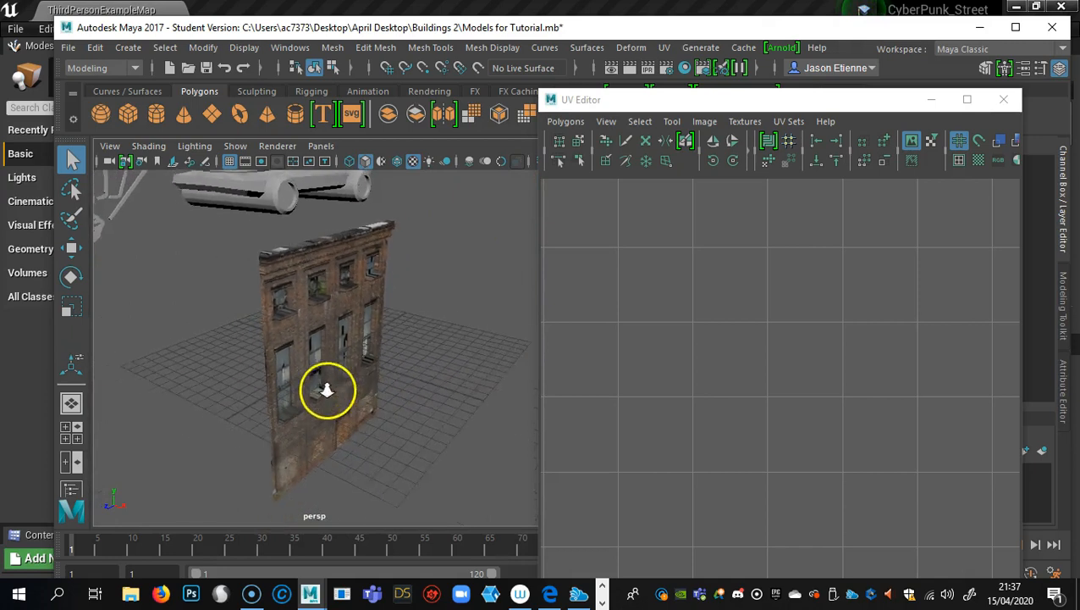
pyautogui.keyDown('alt'); pyautogui.moveTo(326, 390); pyautogui.dragTo(321, 373, button='middle'); pyautogui.keyUp('alt')
pyautogui.keyDown('alt'); pyautogui.moveTo(321, 373); pyautogui.dragTo(354, 383); pyautogui.keyUp('alt')
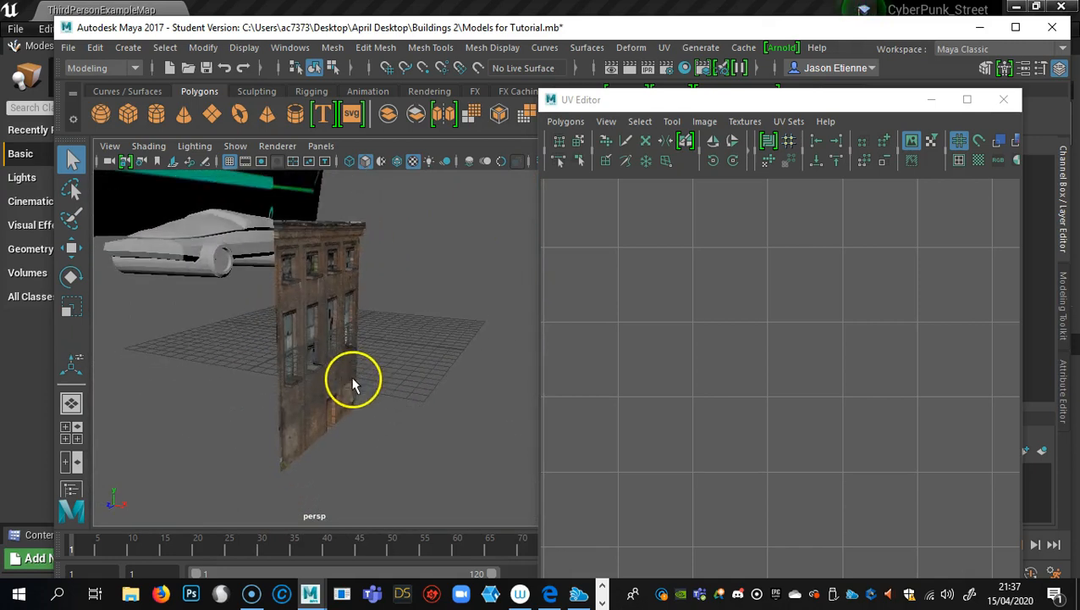
pyautogui.keyDown('alt'); pyautogui.moveTo(354, 421); pyautogui.dragTo(341, 418); pyautogui.keyUp('alt')
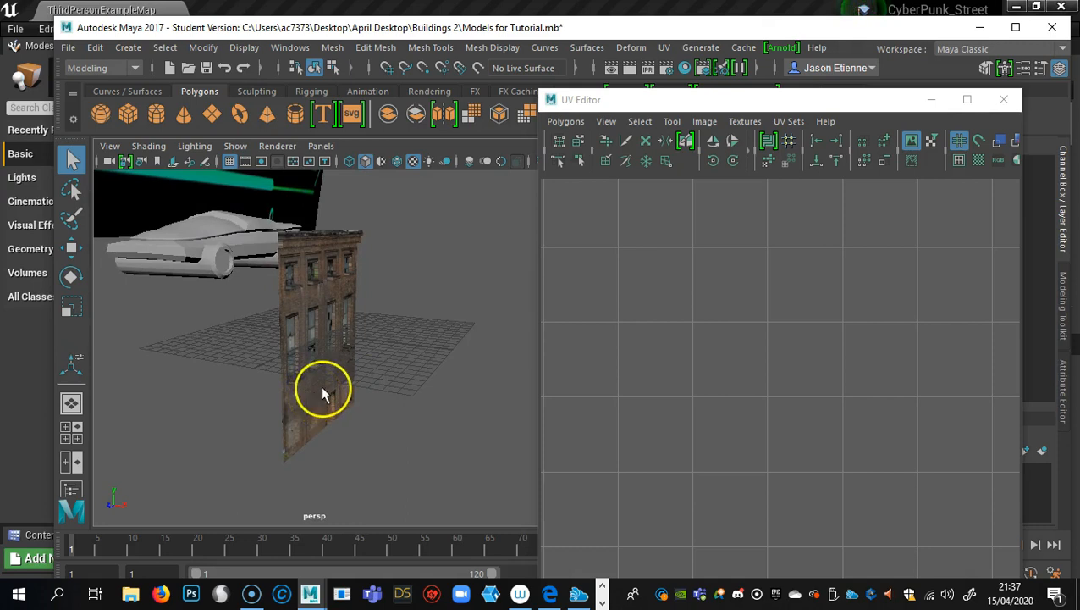
pyautogui.keyDown('alt'); pyautogui.moveTo(322, 393); pyautogui.dragTo(314, 390); pyautogui.keyUp('alt')
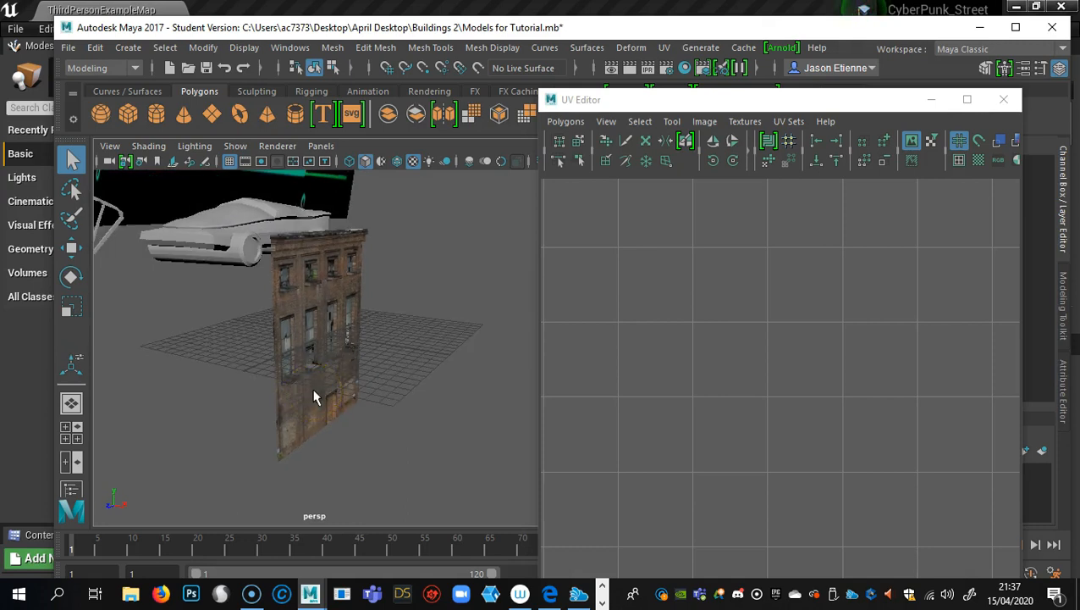
pyautogui.keyDown('alt'); pyautogui.moveTo(313, 397); pyautogui.dragTo(367, 338); pyautogui.keyUp('alt')
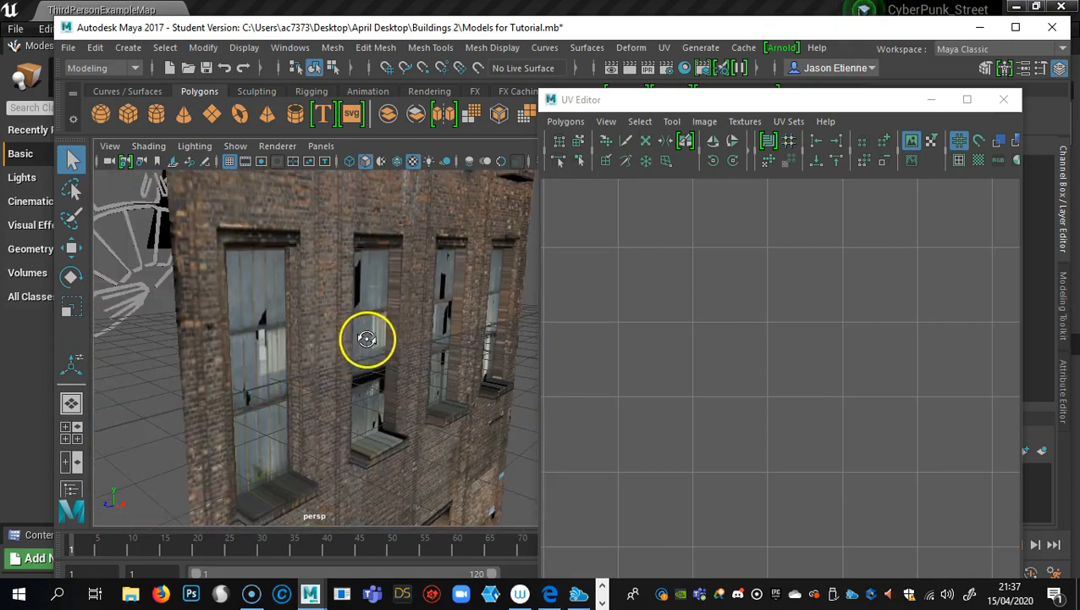
# Select the inner side face of the second lower-row window and apply a planar UV projection to it.
pyautogui.click(398, 285)
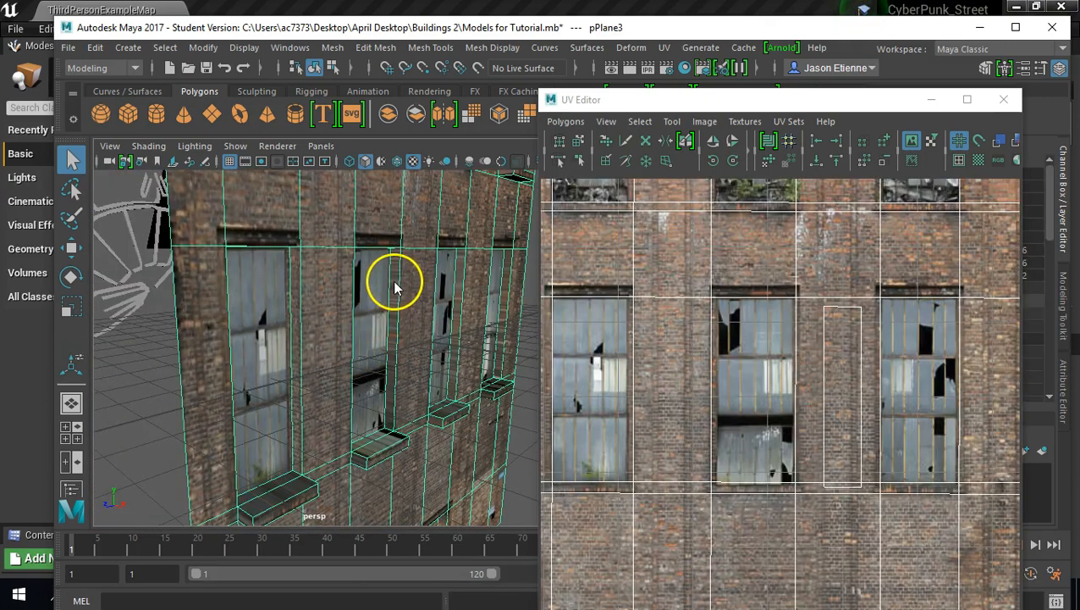
pyautogui.rightClick(394, 282)
pyautogui.moveTo(404, 186); pyautogui.dragTo(405, 187, button='right')
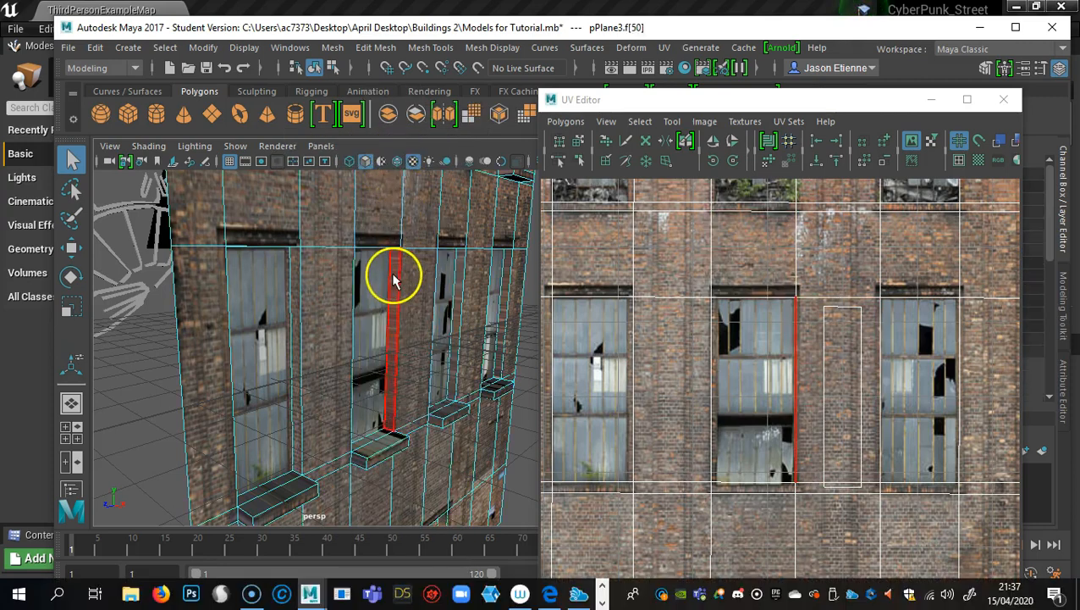
pyautogui.click(393, 276)
pyautogui.click(665, 48)
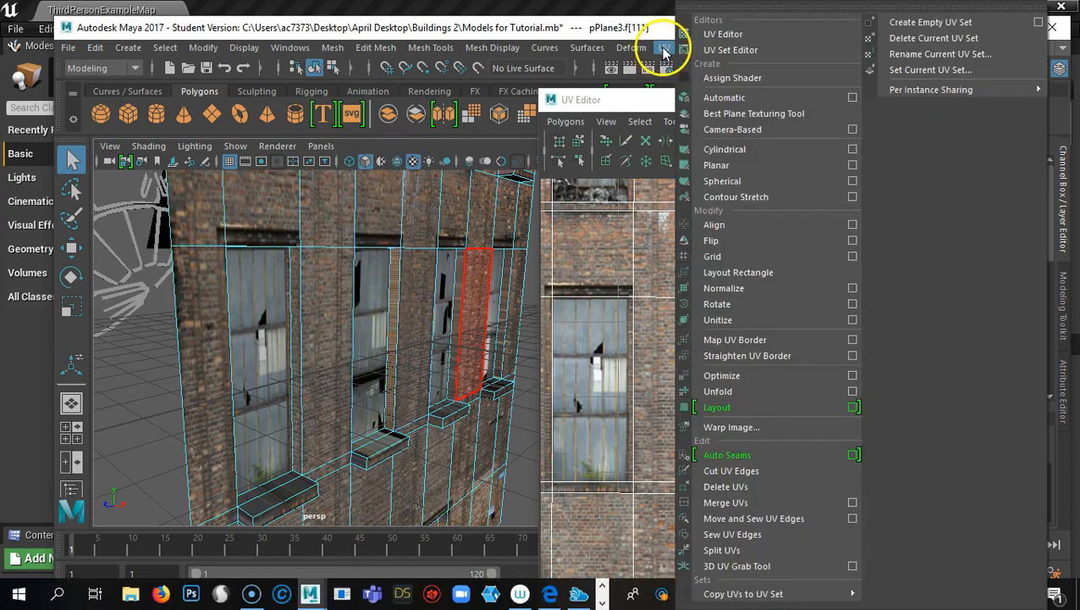
pyautogui.click(718, 167)
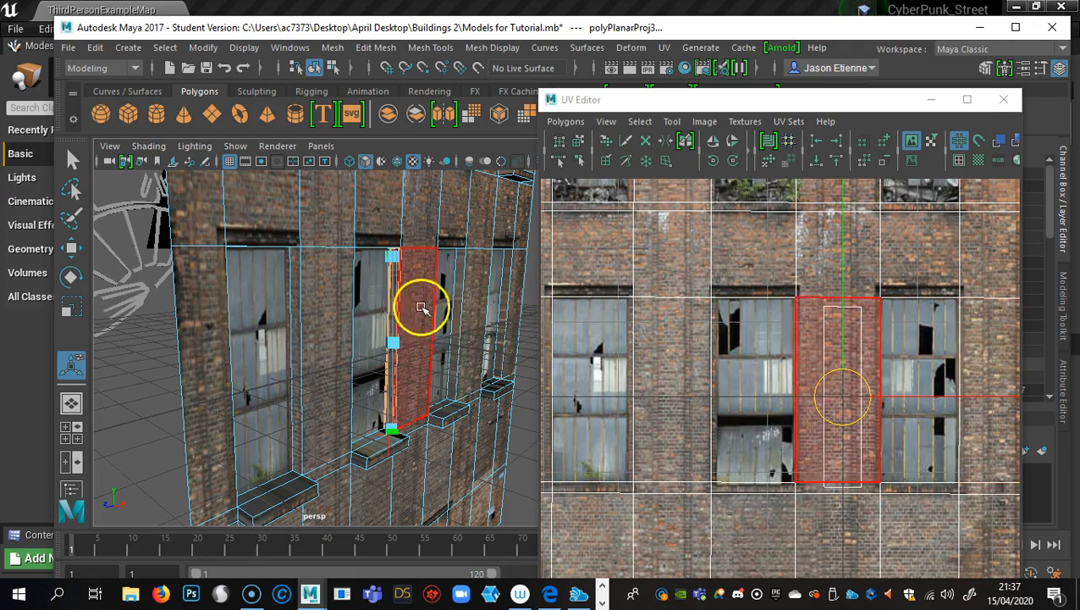
# Reselect the inner side face of the second lower-row window and try the scale and rotate tools on its UV shell.
pyautogui.moveTo(388, 136); pyautogui.dragTo(439, 178, button='right')
pyautogui.click(394, 291)
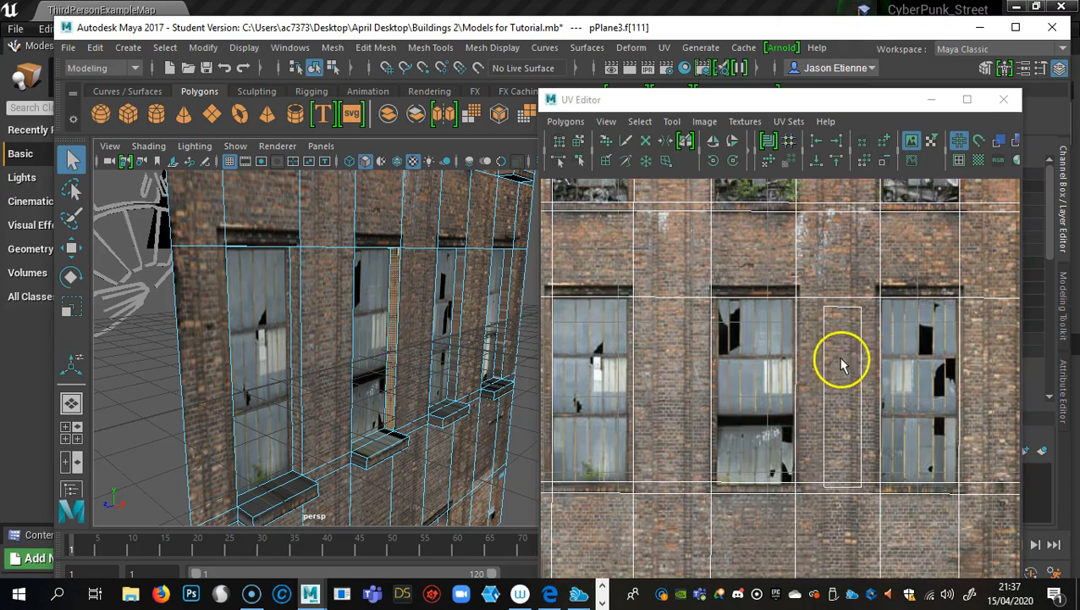
pyautogui.scroll(-5, 788, 373)
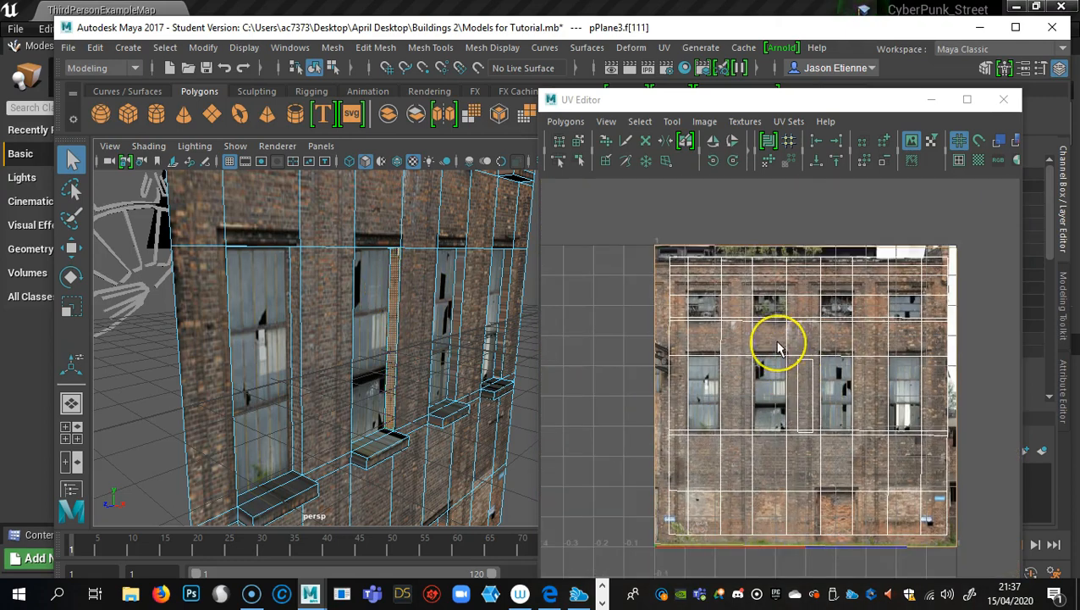
pyautogui.press('w')
pyautogui.press('q')
pyautogui.press('w')
pyautogui.press('e')
pyautogui.press('r')
pyautogui.moveTo(806, 401); pyautogui.dragTo(737, 386)
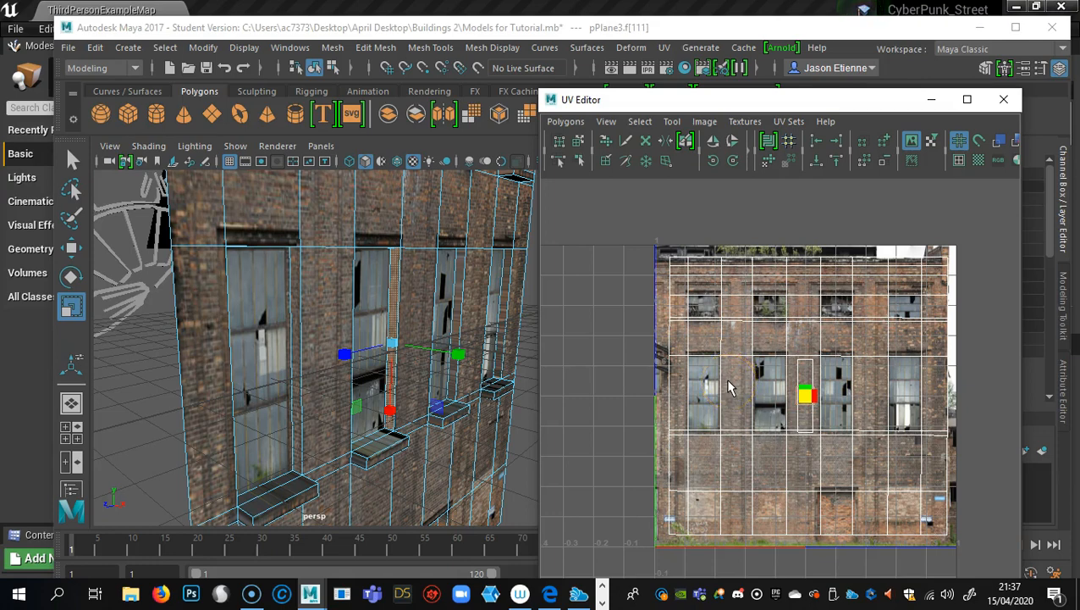
pyautogui.press('e')
pyautogui.press('w')
pyautogui.press('e')
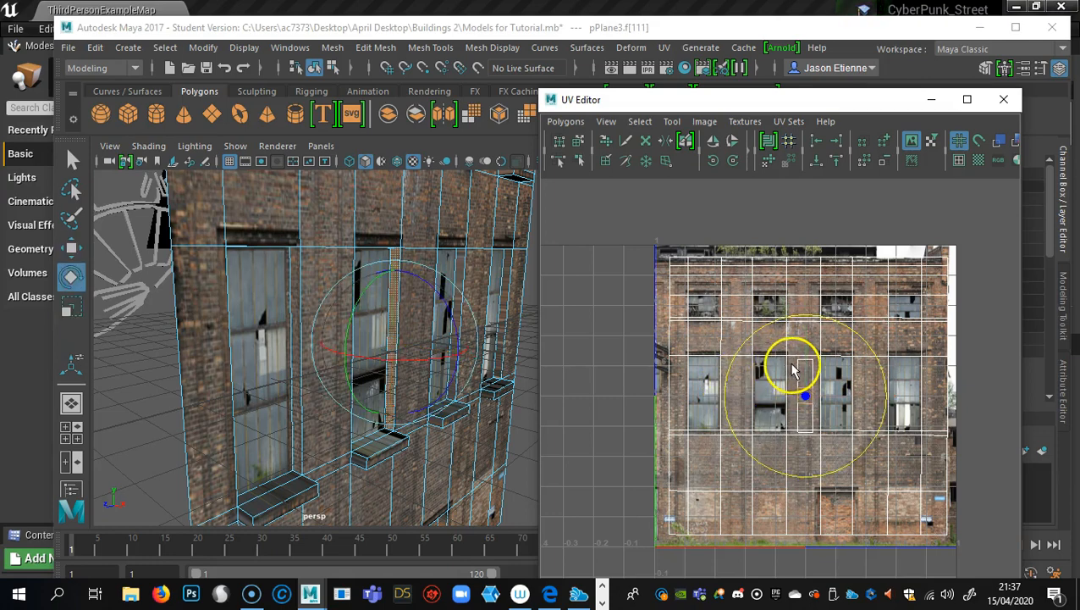
pyautogui.press('r')
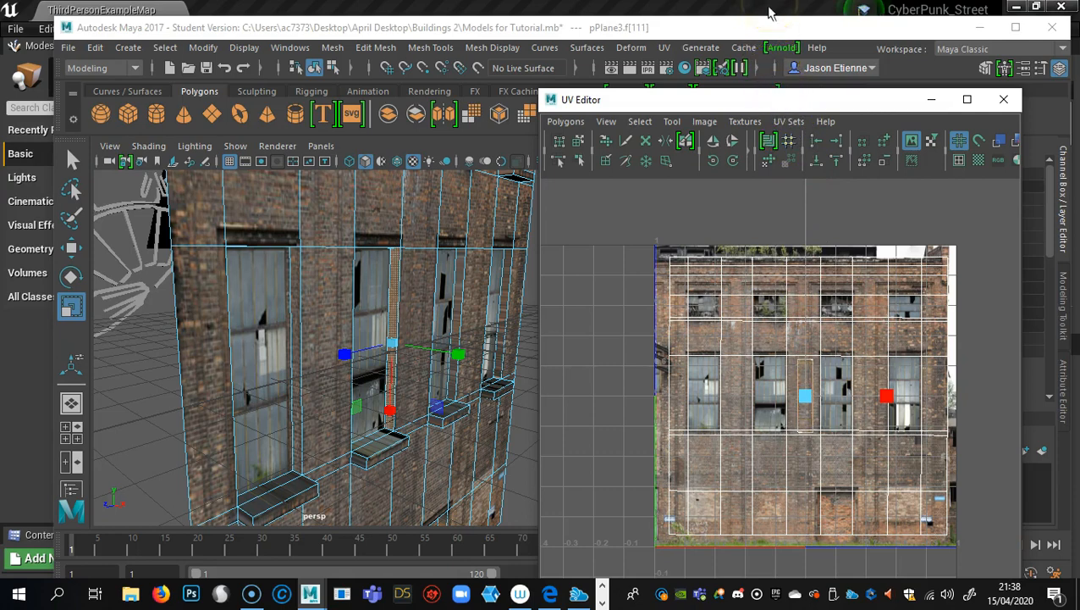
# Nudge the side face's UV shell slightly upward over the brick strip between the second and third lower-row windows.
pyautogui.press('w')
pyautogui.moveTo(807, 320); pyautogui.dragTo(805, 313)
pyautogui.scroll(4, 402, 449)
pyautogui.scroll(-4, 387, 398)
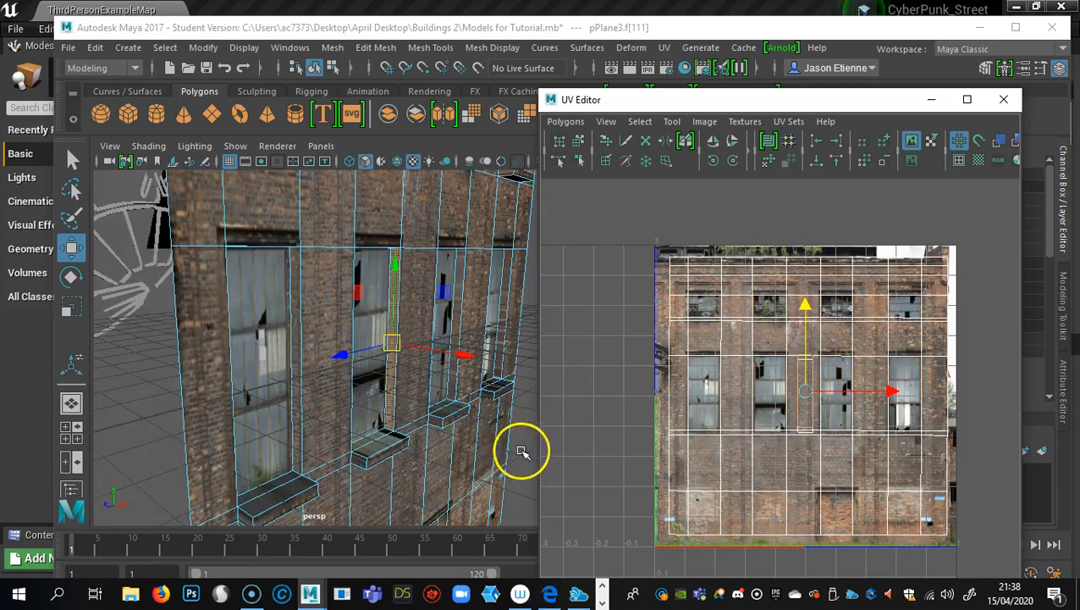
pyautogui.scroll(4, 432, 415)
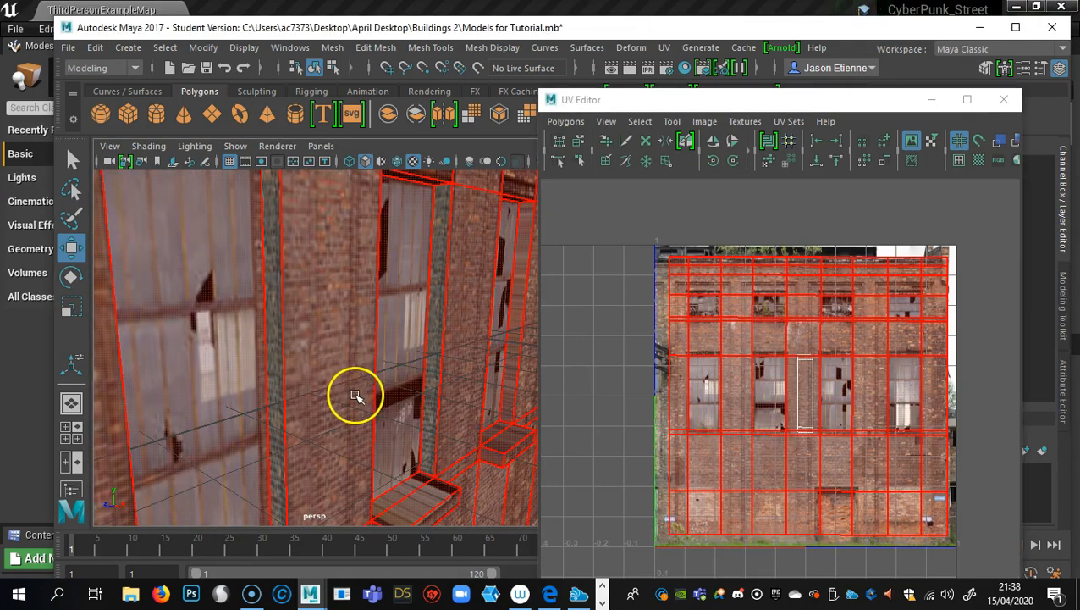
# Examine the wider scene around the façade, including the other buildings and the sign models.
pyautogui.scroll(-6, 473, 425)
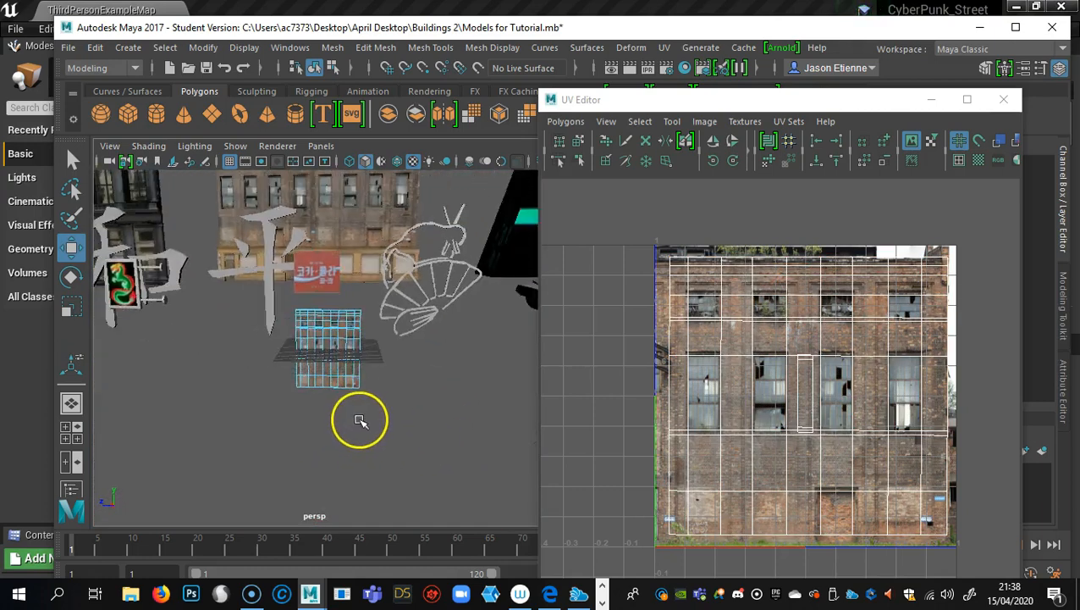
pyautogui.keyDown('alt'); pyautogui.moveTo(360, 421); pyautogui.dragTo(583, 407, button='right'); pyautogui.keyUp('alt')
pyautogui.keyDown('alt'); pyautogui.moveTo(436, 398); pyautogui.dragTo(456, 347); pyautogui.keyUp('alt')
pyautogui.keyDown('alt'); pyautogui.moveTo(455, 347); pyautogui.dragTo(262, 332, button='right'); pyautogui.keyUp('alt')
pyautogui.keyDown('alt'); pyautogui.moveTo(263, 332); pyautogui.dragTo(732, 415); pyautogui.keyUp('alt')
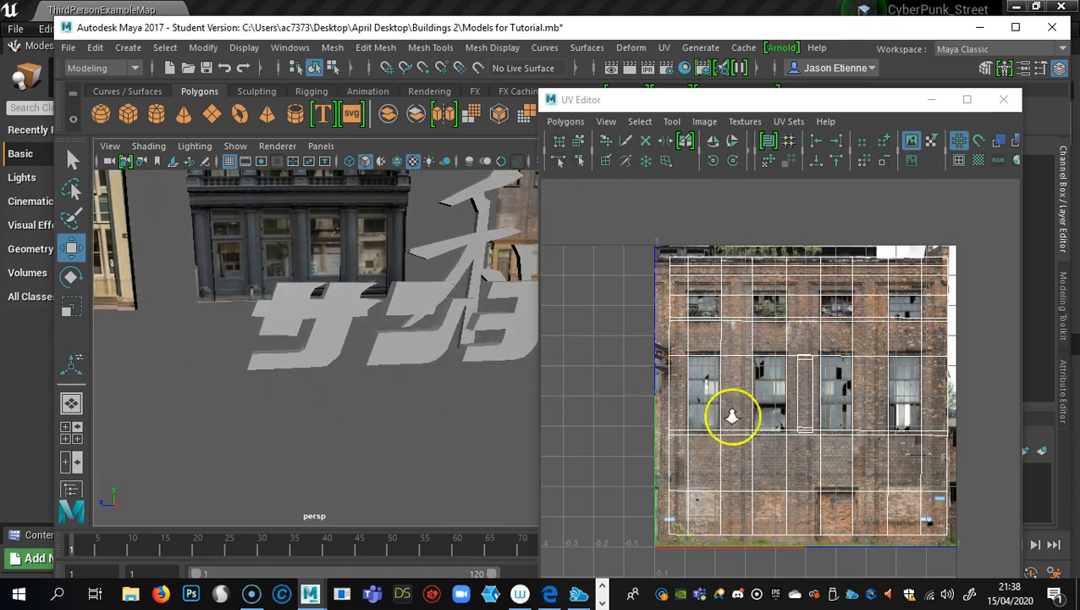
pyautogui.keyDown('alt'); pyautogui.moveTo(406, 399); pyautogui.dragTo(430, 352); pyautogui.keyUp('alt')
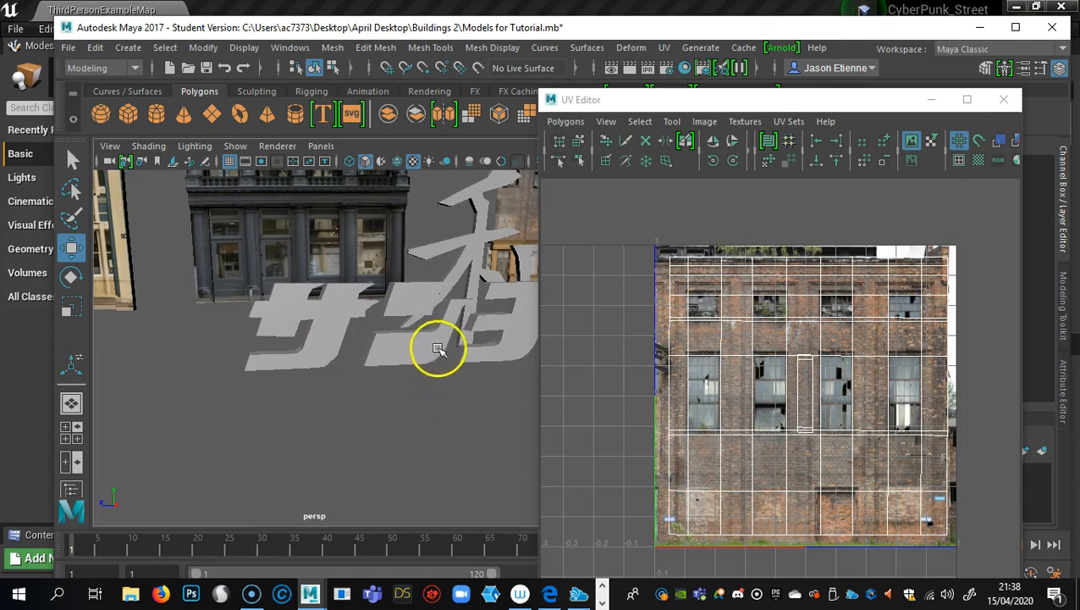
pyautogui.keyDown('alt'); pyautogui.moveTo(424, 381); pyautogui.dragTo(405, 325); pyautogui.keyUp('alt')
pyautogui.keyDown('alt'); pyautogui.moveTo(404, 326); pyautogui.dragTo(434, 379, button='middle'); pyautogui.keyUp('alt')
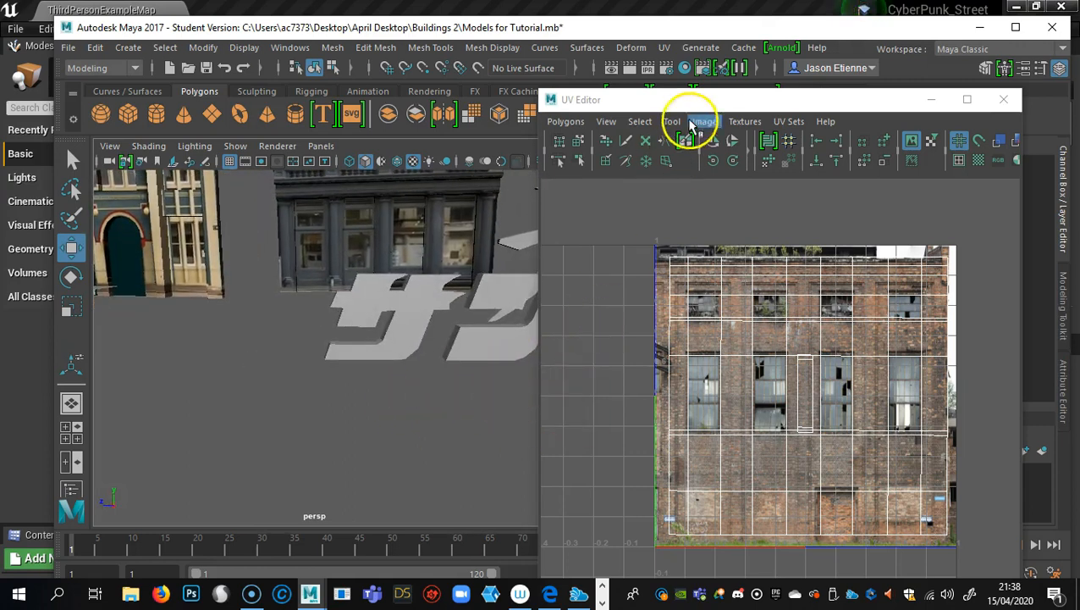
# Close the UV Editor and collapse the Attribute Editor to widen the viewport.
pyautogui.click(1003, 99)
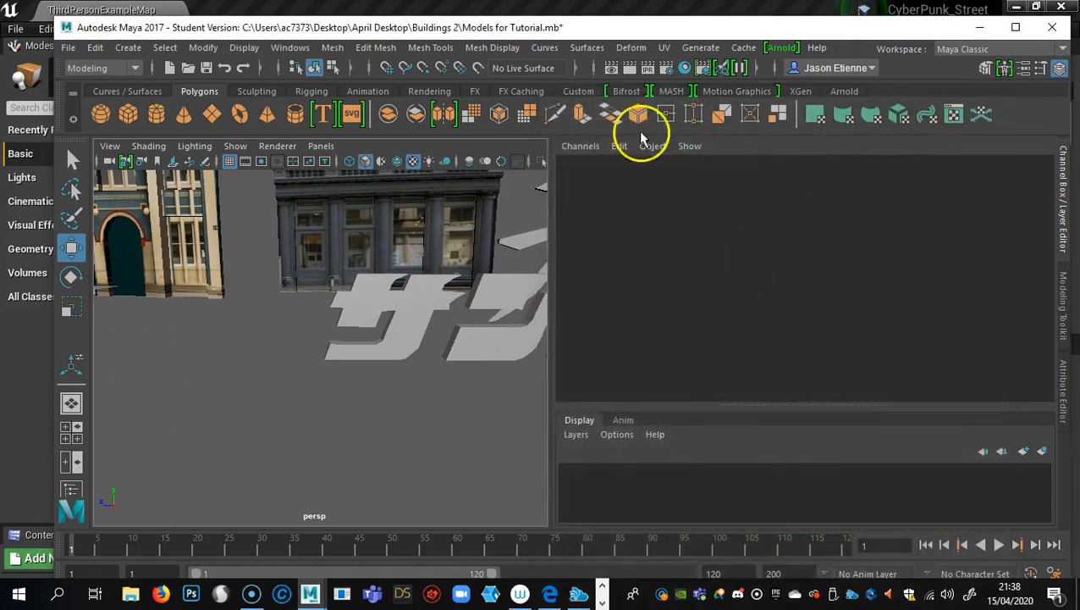
pyautogui.click(1064, 388)
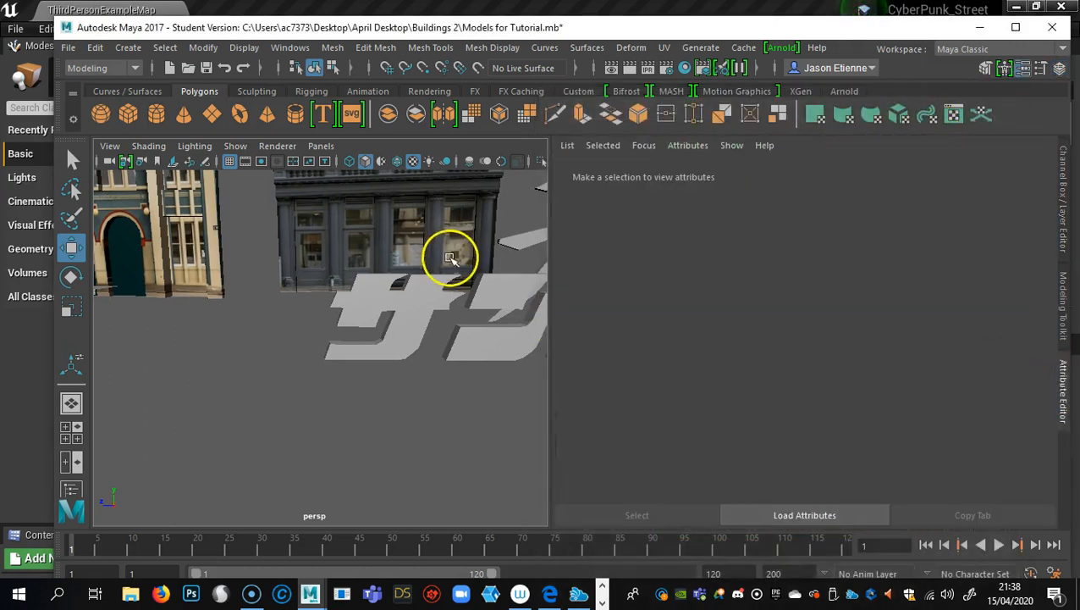
pyautogui.click(1062, 381)
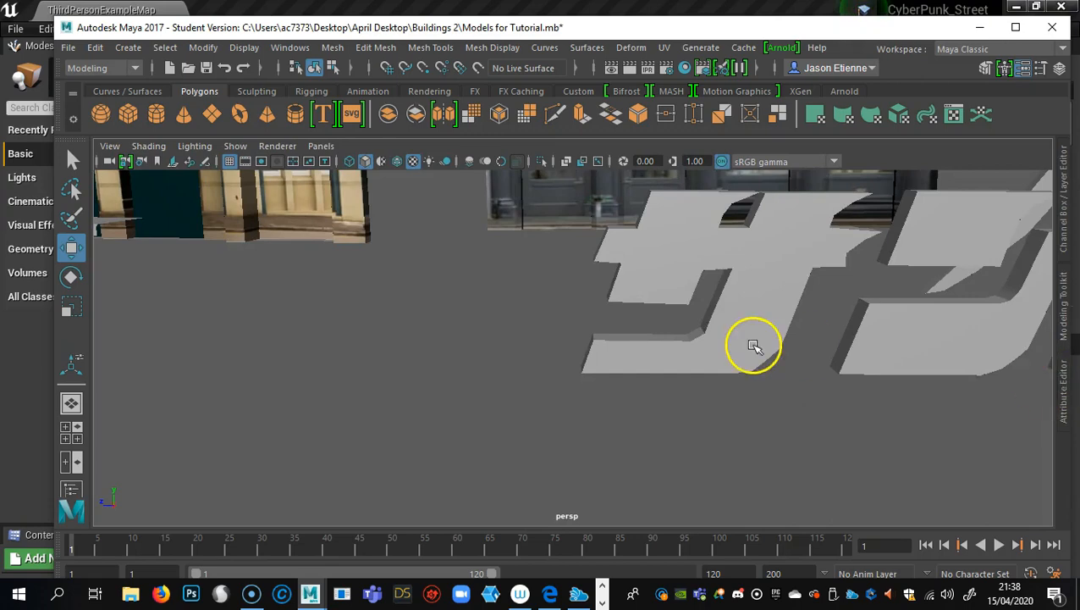
# Examine the street's building models, sign lettering, dragon sign and car, ending with an overview of the row of façades.
pyautogui.keyDown('alt'); pyautogui.moveTo(641, 329); pyautogui.dragTo(651, 425); pyautogui.keyUp('alt')
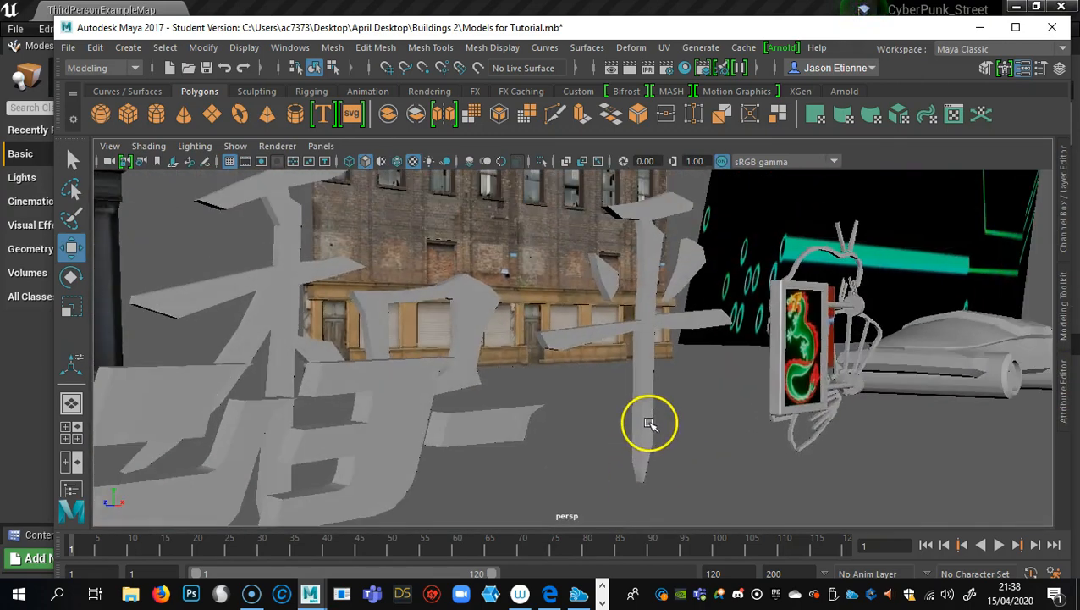
pyautogui.keyDown('alt'); pyautogui.moveTo(721, 457); pyautogui.dragTo(791, 407); pyautogui.keyUp('alt')
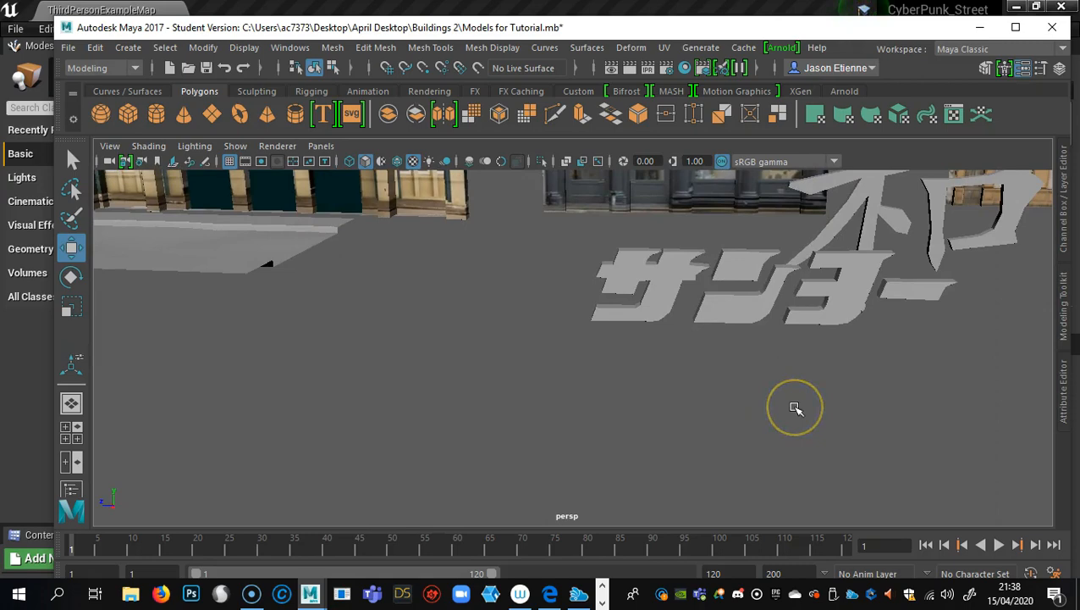
pyautogui.keyDown('alt'); pyautogui.moveTo(715, 391); pyautogui.dragTo(741, 362); pyautogui.keyUp('alt')
pyautogui.keyDown('alt'); pyautogui.moveTo(488, 369); pyautogui.dragTo(378, 475); pyautogui.keyUp('alt')
pyautogui.keyDown('alt'); pyautogui.moveTo(957, 246); pyautogui.dragTo(897, 590); pyautogui.keyUp('alt')
pyautogui.keyDown('alt'); pyautogui.moveTo(810, 260); pyautogui.dragTo(527, 190); pyautogui.keyUp('alt')
# Show the Export Selection dialog with the OBJexport file type and close it without exporting.
pyautogui.click(68, 48)
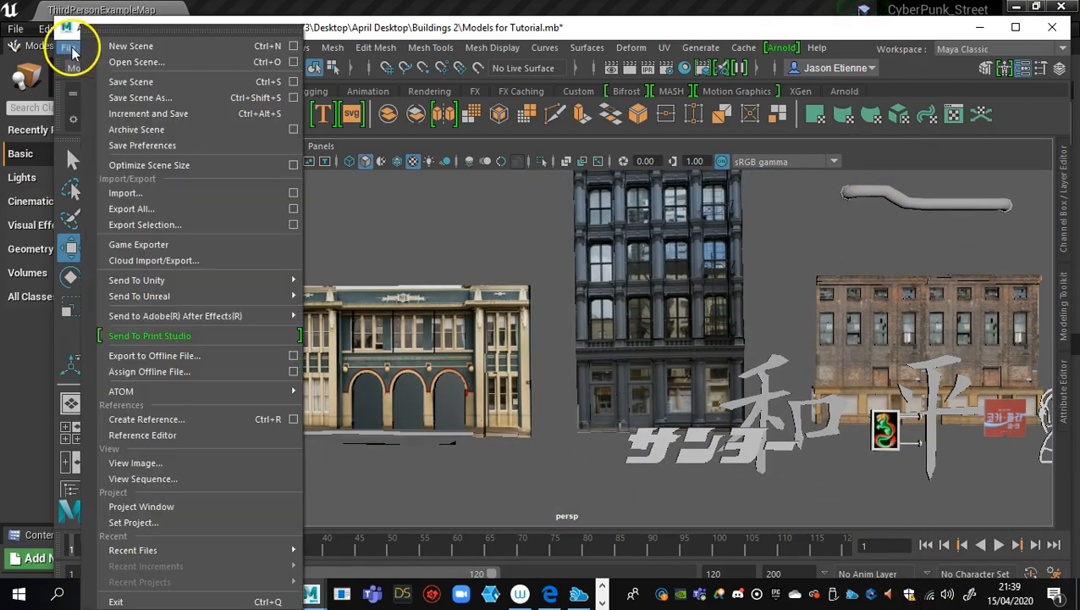
pyautogui.click(133, 224)
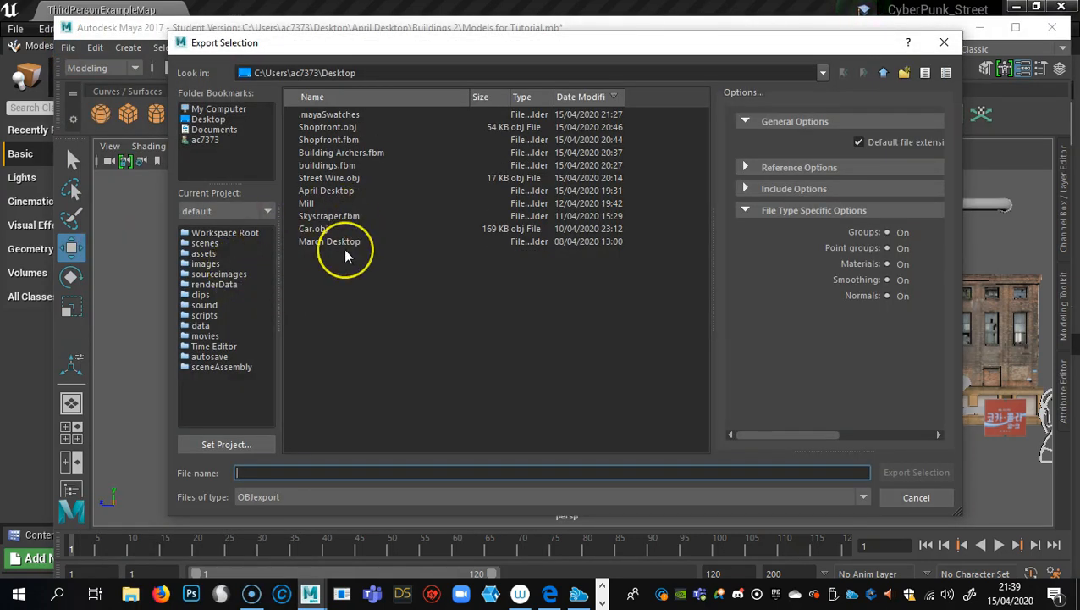
pyautogui.click(944, 41)
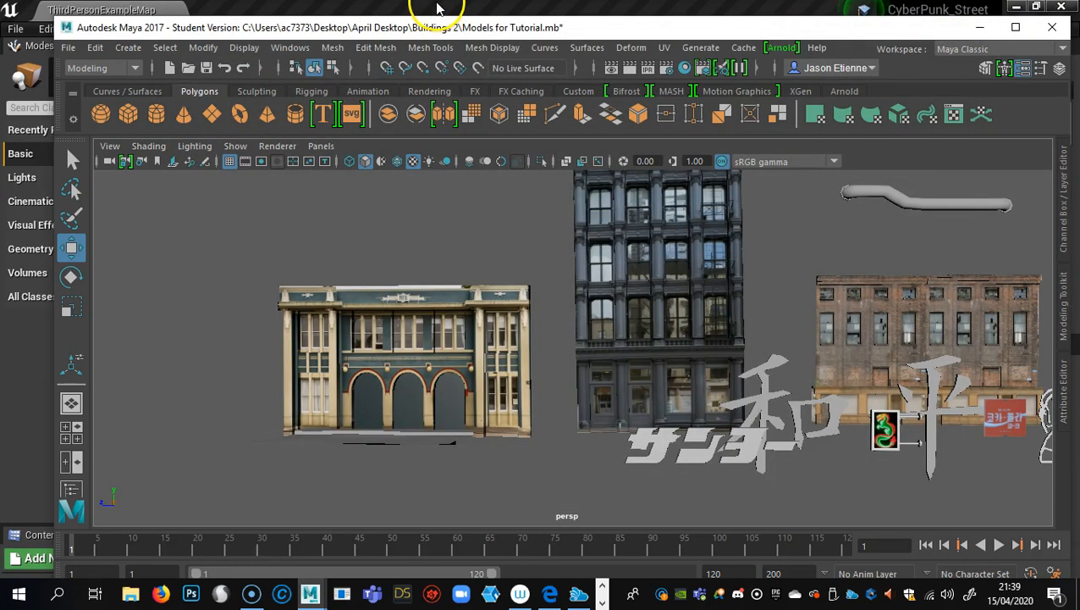
# Switch to the CyberPunk_Street project in Unreal Editor and view the Content Browser's folders.
pyautogui.click(438, 8)
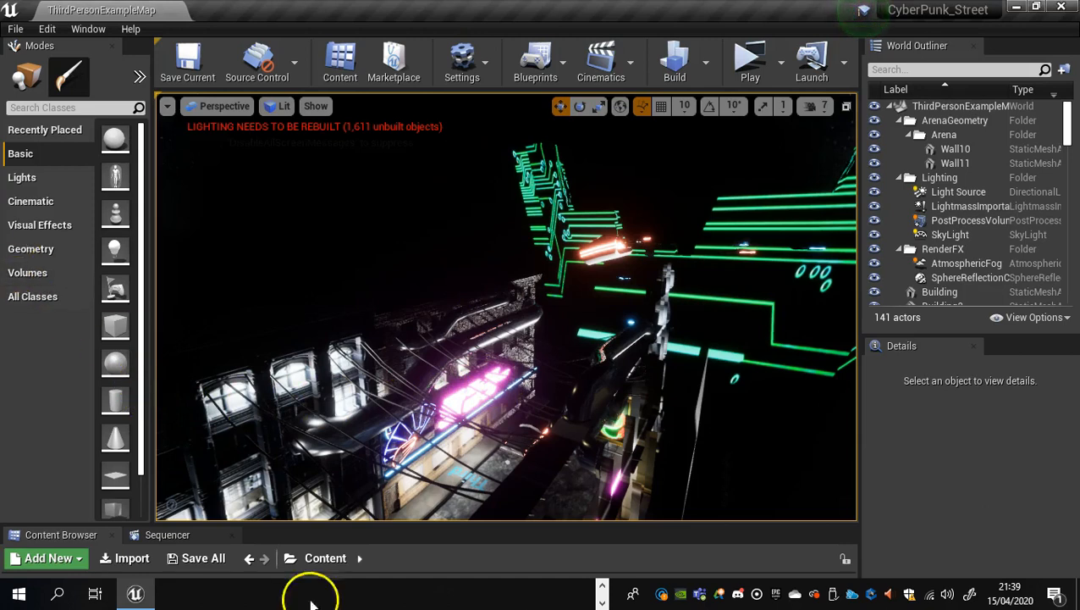
pyautogui.moveTo(238, 526); pyautogui.dragTo(261, 338)
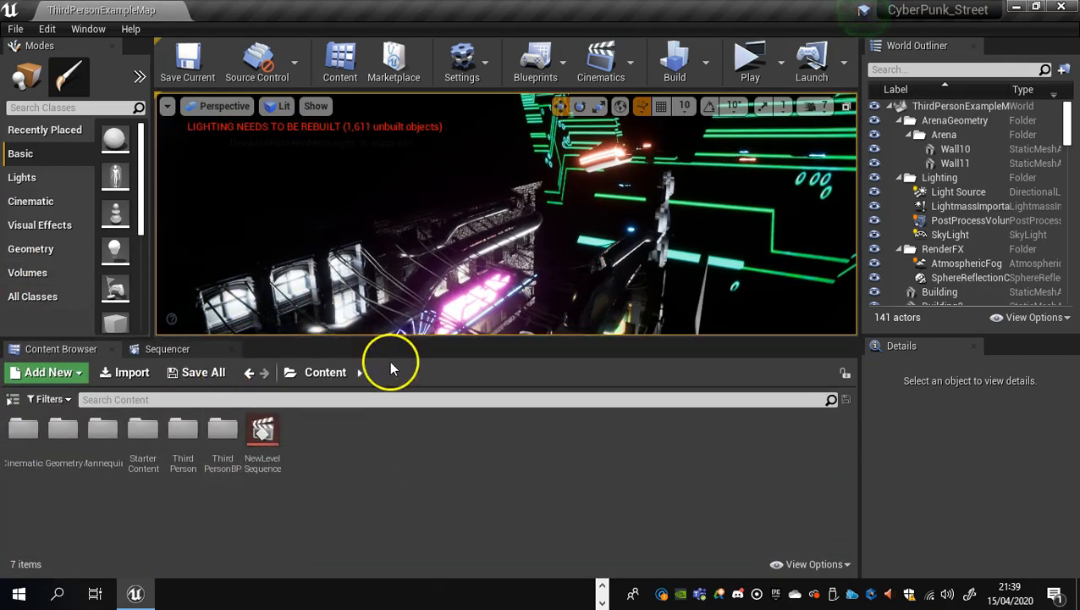
pyautogui.moveTo(390, 340); pyautogui.dragTo(407, 478)
# Bring the view to the neon-lit shopfronts and set the viewport camera speed to 4.
pyautogui.moveTo(415, 340); pyautogui.dragTo(521, 361, button='right')
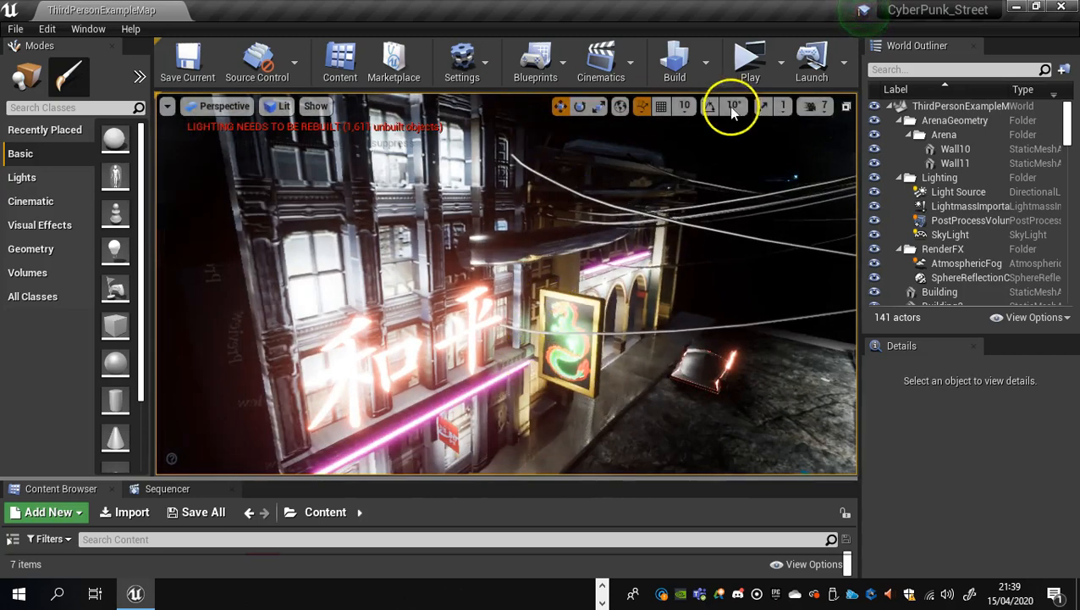
pyautogui.click(813, 106)
pyautogui.moveTo(898, 144); pyautogui.dragTo(860, 145)
# Examine the assembled cyberpunk street's façades, neon signs, cables and vehicles from street level and from above.
pyautogui.moveTo(564, 345)
pyautogui.mouseDown(button='right')
pyautogui.moveTo(503, 336)
pyautogui.moveTo(550, 334)
pyautogui.mouseUp(button='right')
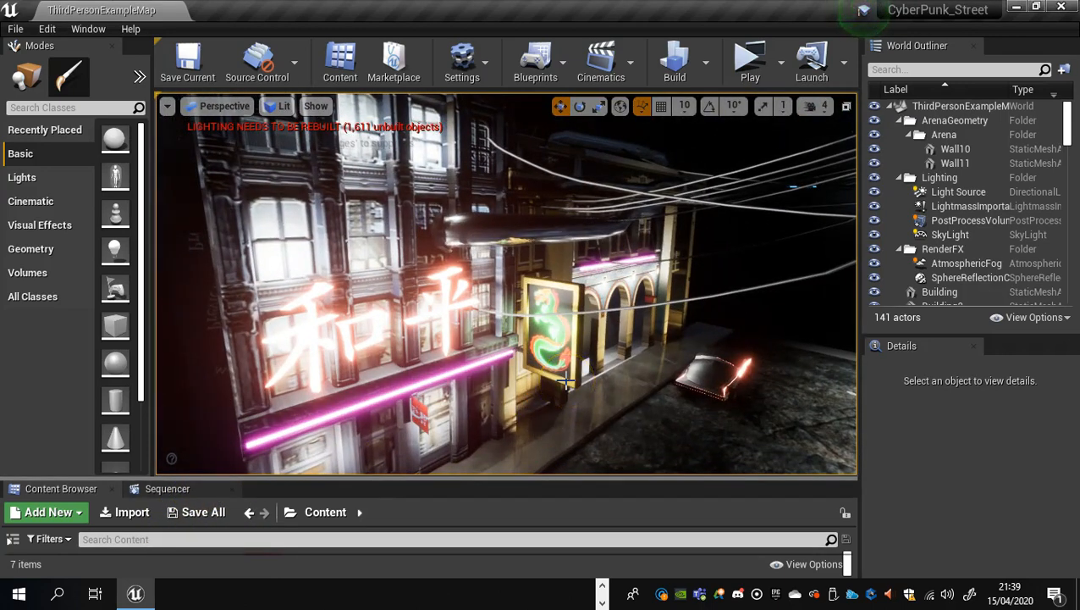
pyautogui.moveTo(653, 403); pyautogui.dragTo(580, 405, button='right')
pyautogui.moveTo(499, 374); pyautogui.dragTo(504, 375, button='right')
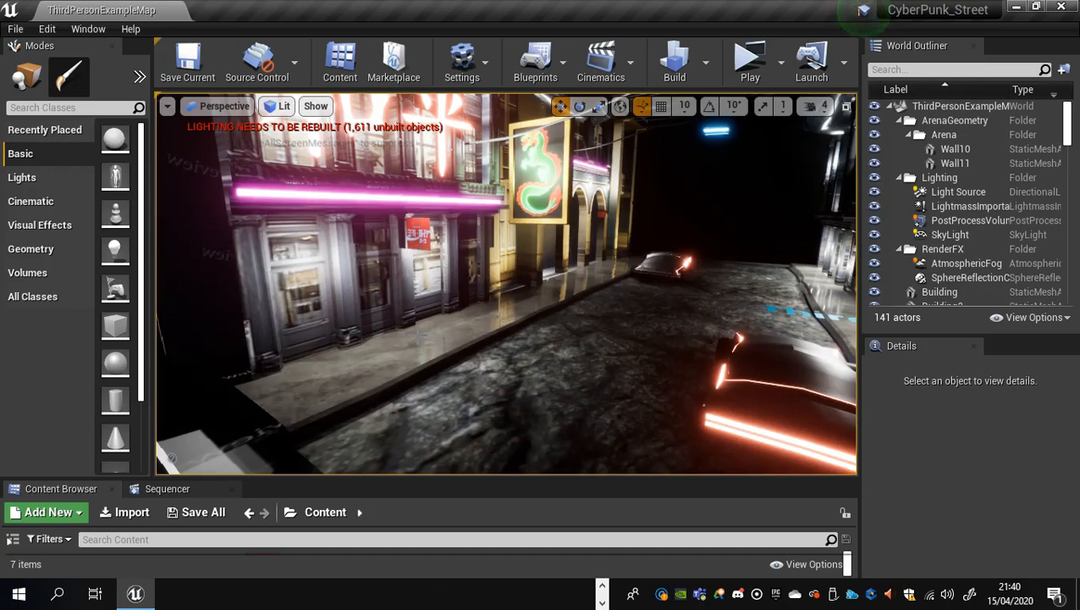
pyautogui.moveTo(396, 321); pyautogui.dragTo(707, 330, button='right')
pyautogui.moveTo(724, 337); pyautogui.dragTo(17, 384, button='right')
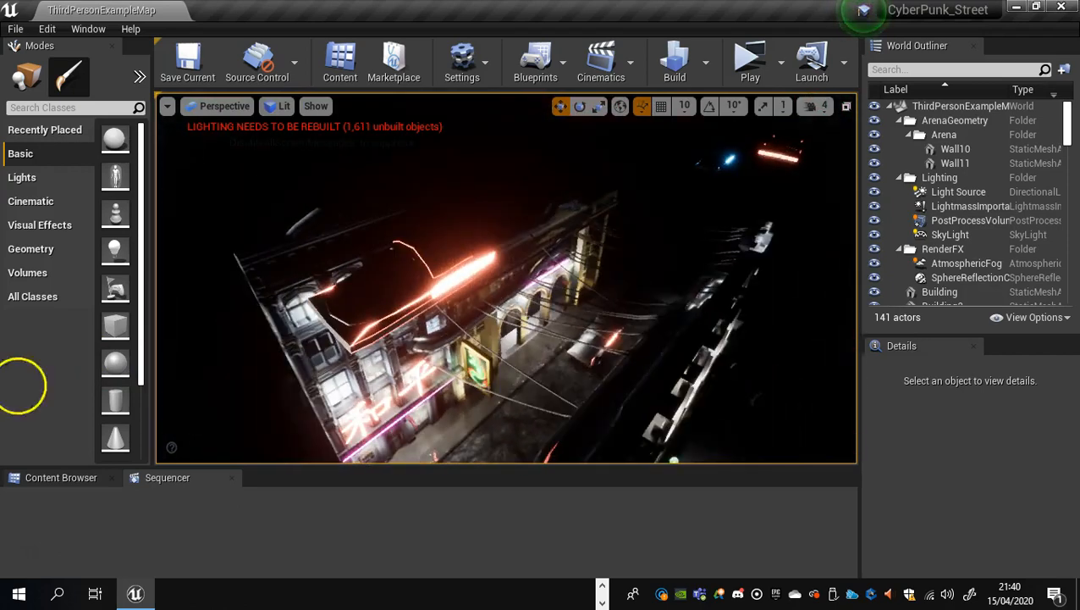
pyautogui.moveTo(617, 299); pyautogui.dragTo(344, 224, button='right')
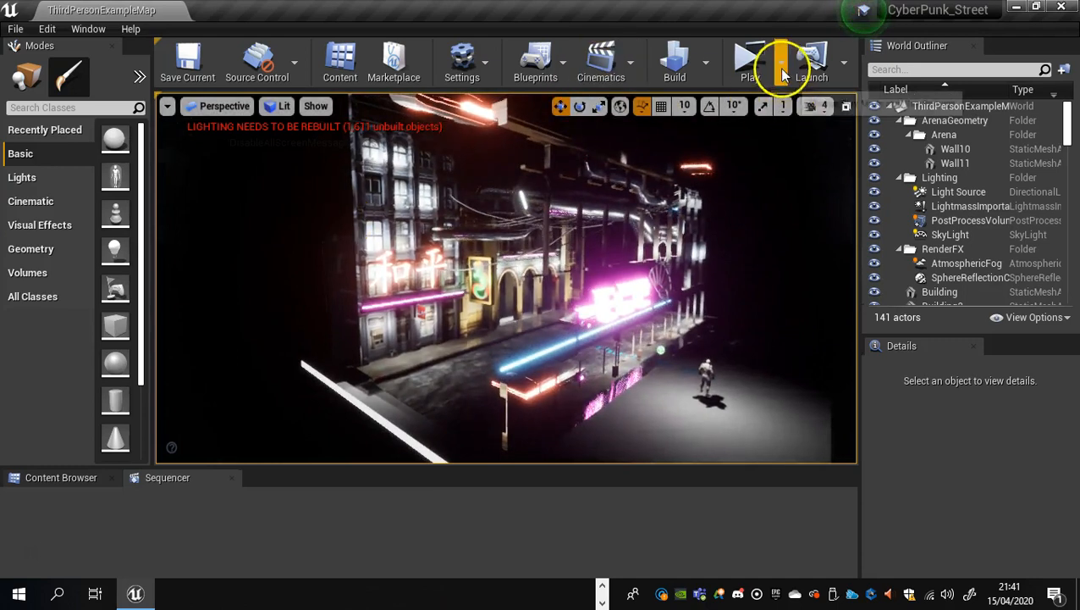
# Play the level in a standalone preview and run the character along the street past the cars and shopfronts.
pyautogui.click(753, 70)
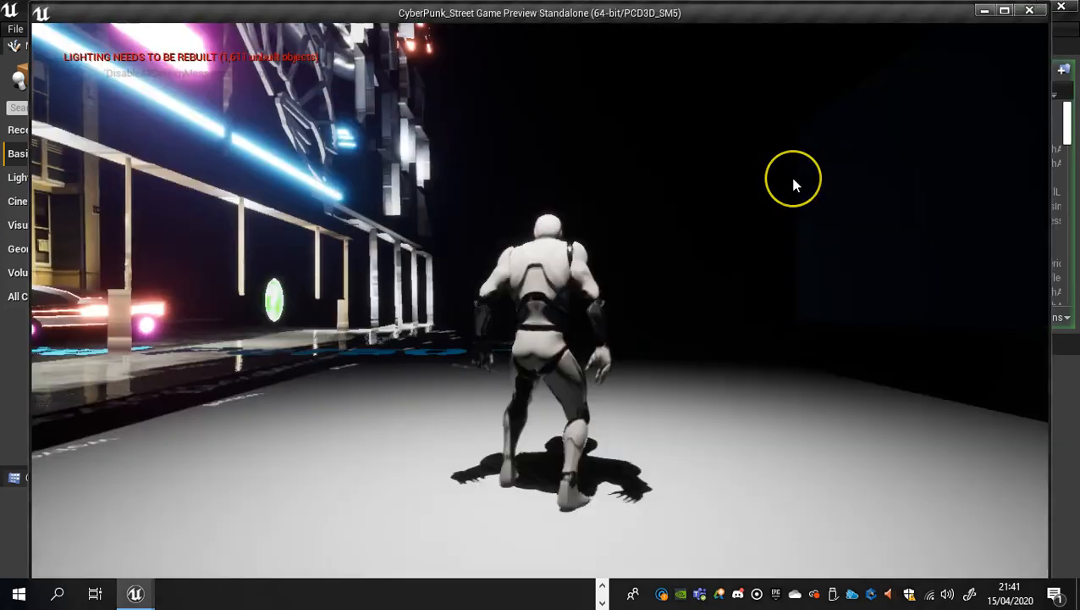
pyautogui.click(783, 178)
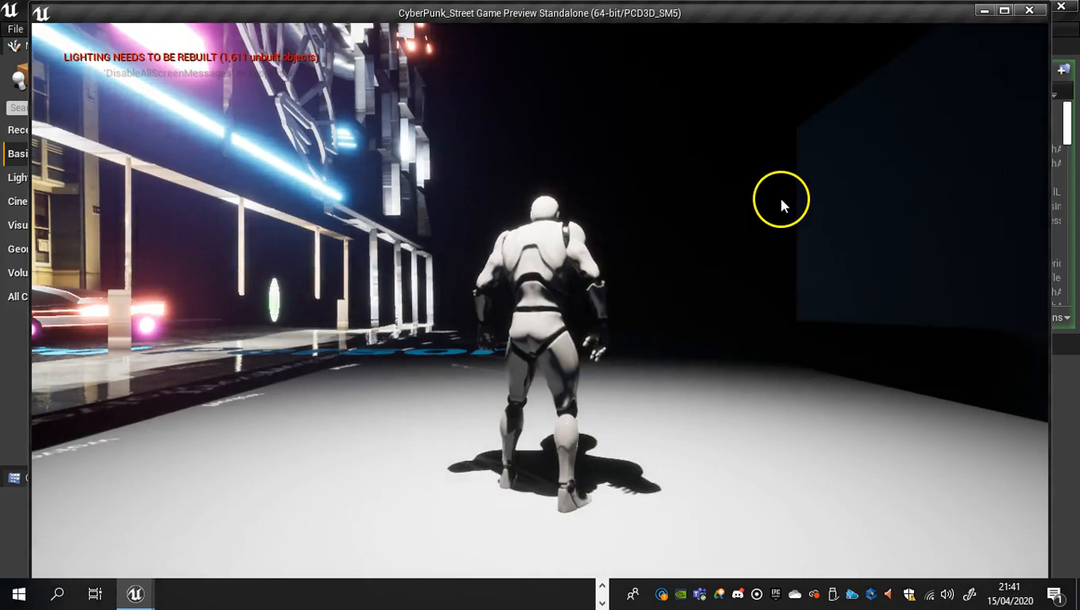
pyautogui.click(655, 220)
pyautogui.press('w')
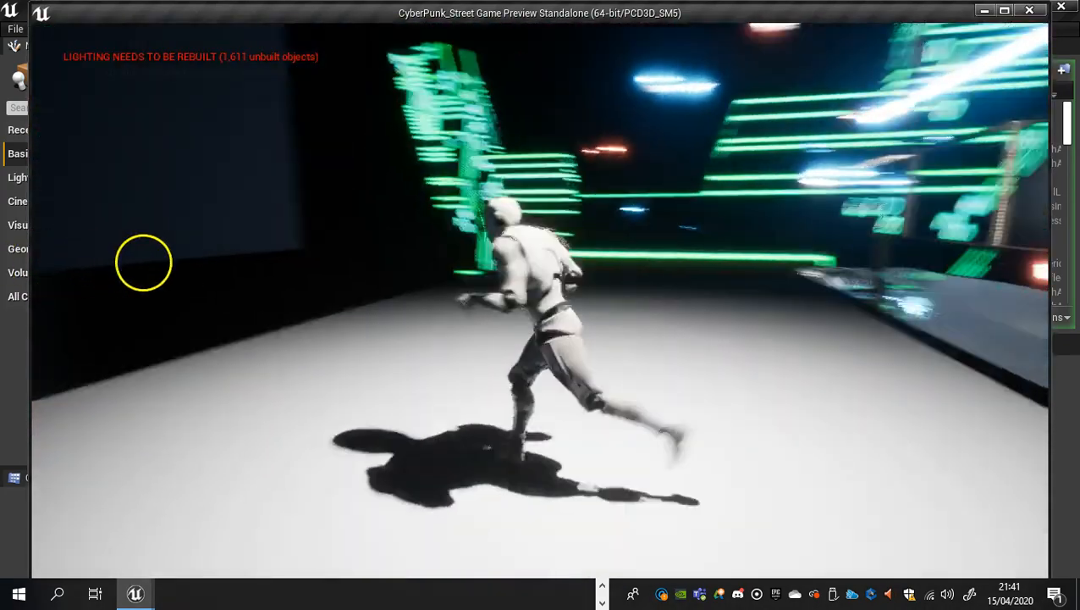
pyautogui.press('w')
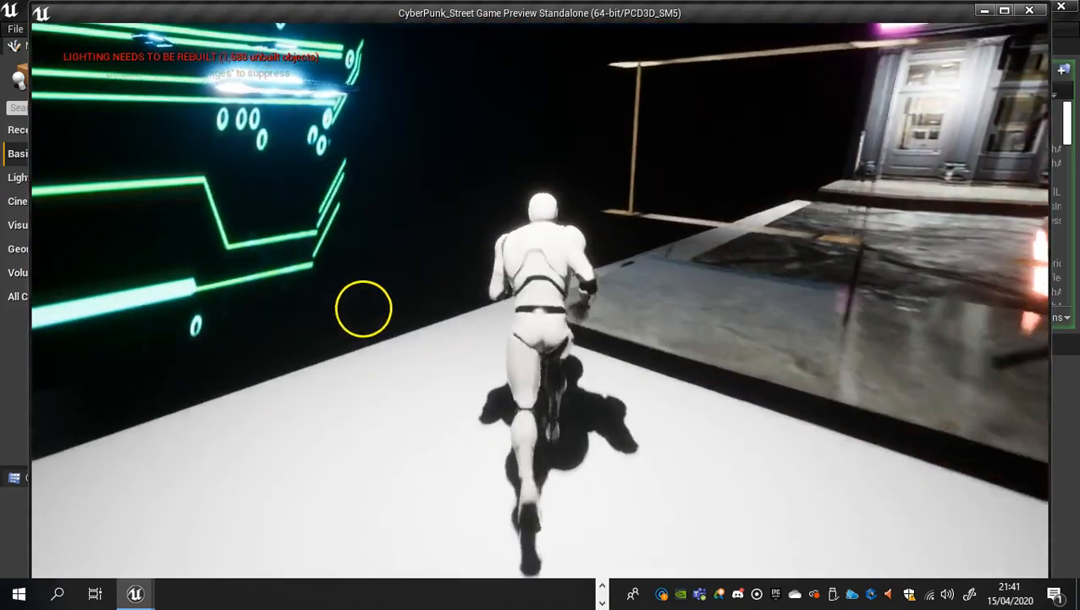
pyautogui.press('w')
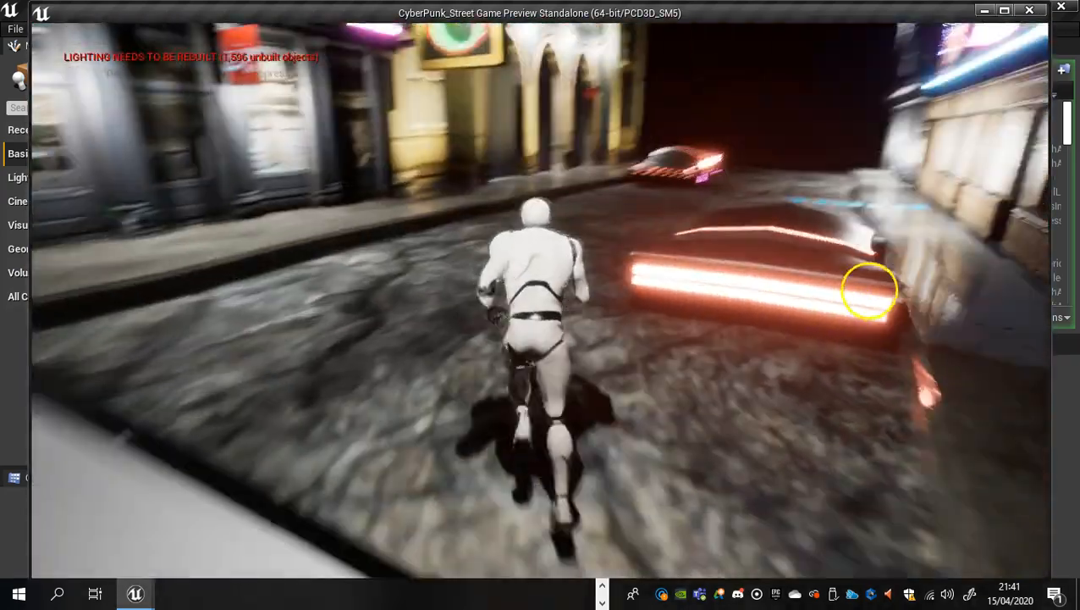
pyautogui.press('w')
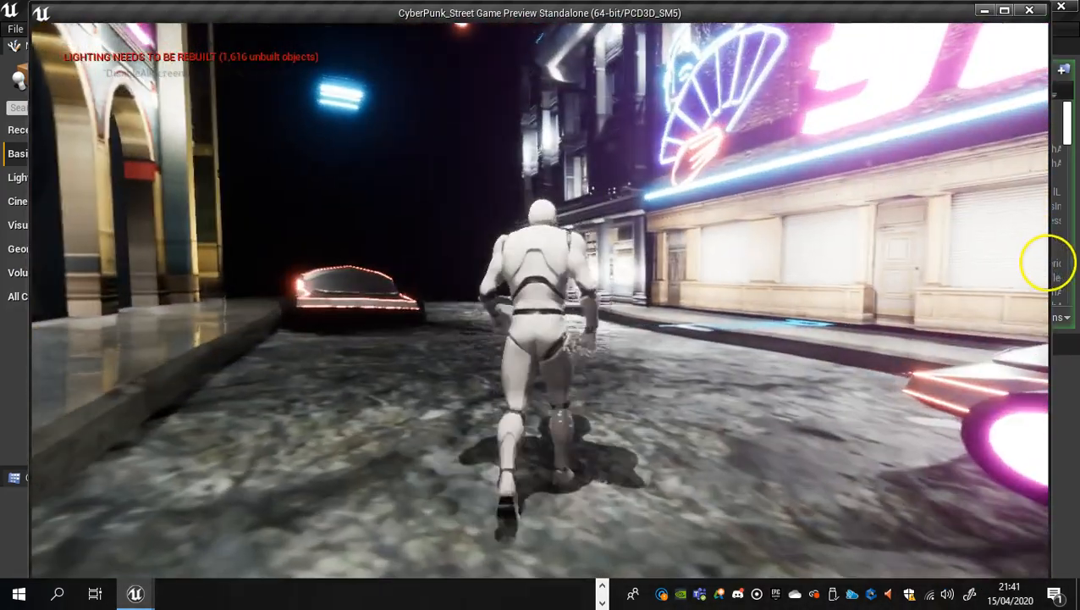
pyautogui.press('w')
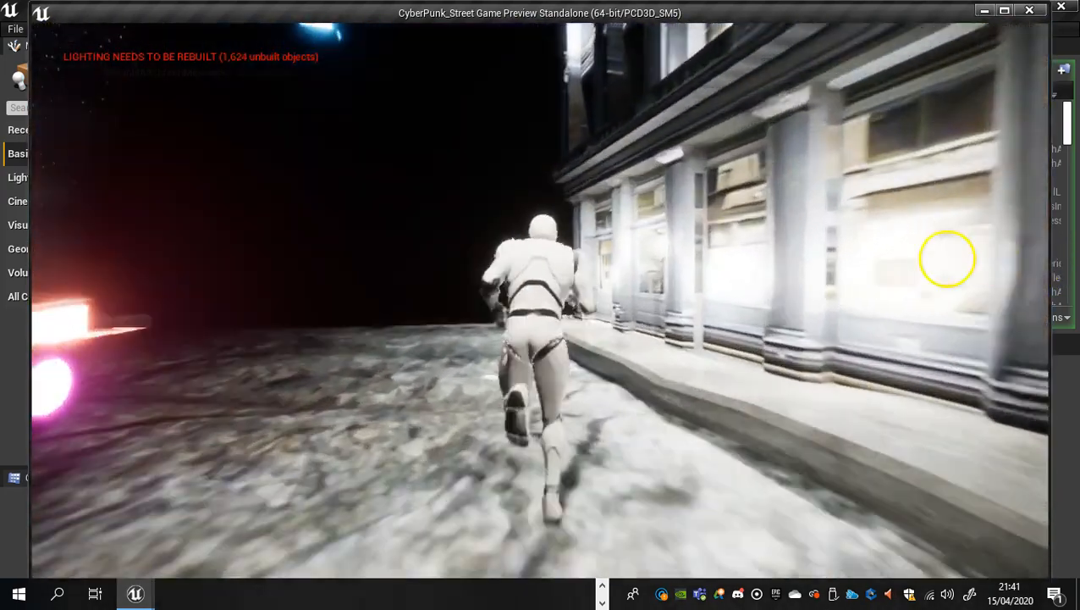